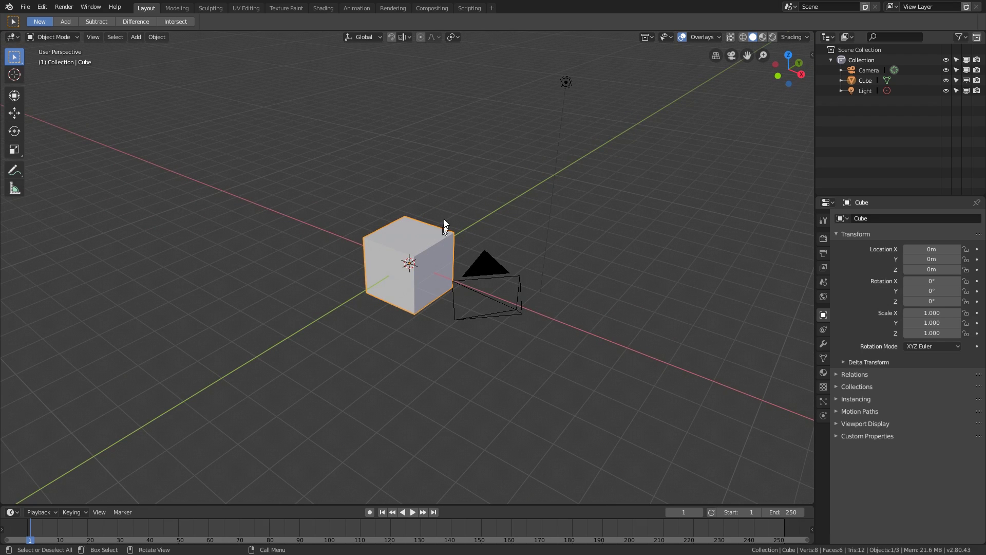
Step: Examine the default scene's light, camera and cube from different angles, finishing with the cube selected
{"action": "left_click", "coordinate": [566, 82]}
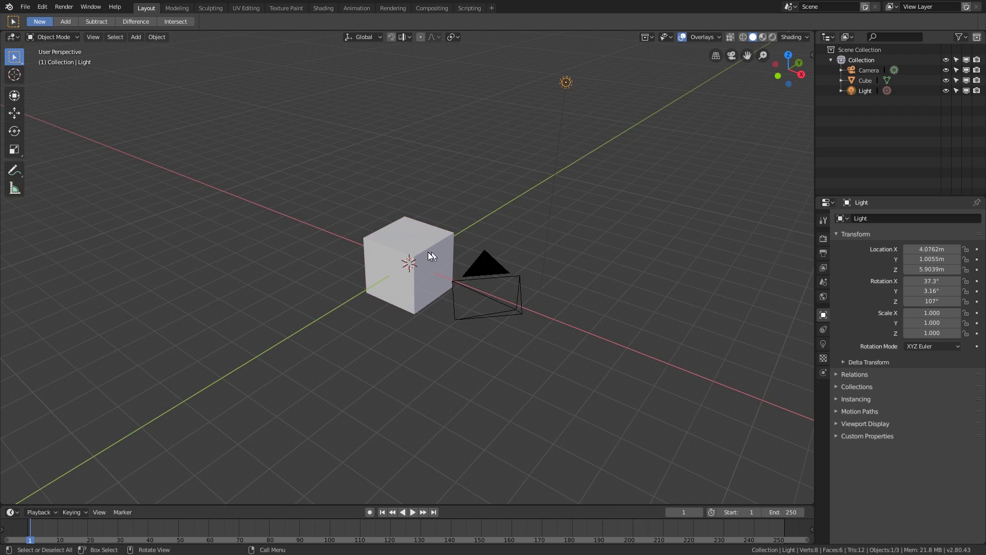
{"action": "left_click", "coordinate": [441, 257]}
{"action": "left_click", "coordinate": [488, 260]}
{"action": "middle_click_drag", "start_coordinate": [488, 259], "coordinate": [551, 274]}
{"action": "scroll", "coordinate": [550, 274], "scroll_direction": "down", "scroll_amount": 4}
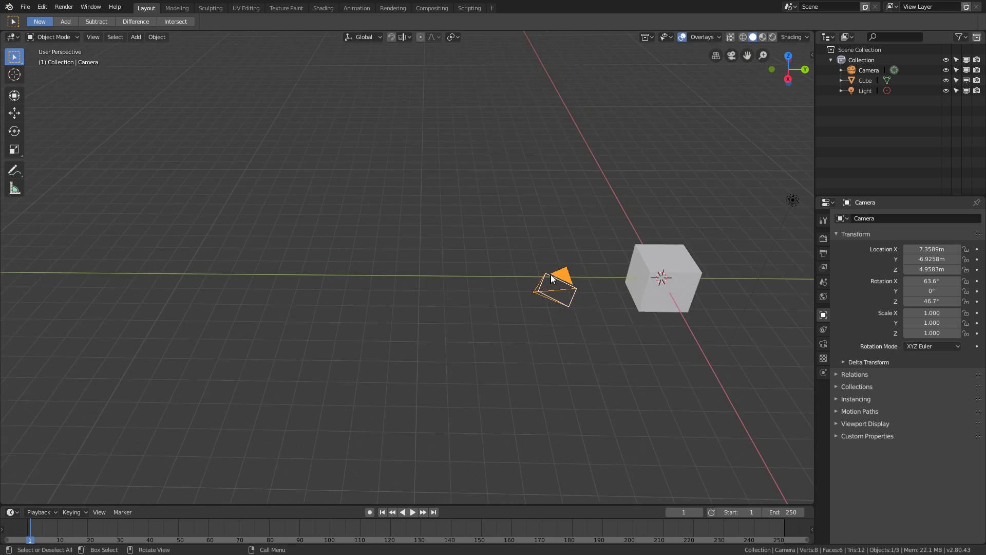
{"action": "middle_click_drag", "start_coordinate": [629, 273], "coordinate": [465, 271], "text": "shift"}
{"action": "middle_click_drag", "start_coordinate": [305, 280], "coordinate": [336, 281], "text": "shift"}
{"action": "left_click", "coordinate": [342, 277]}
{"action": "middle_click_drag", "start_coordinate": [336, 281], "coordinate": [398, 231], "text": "shift"}
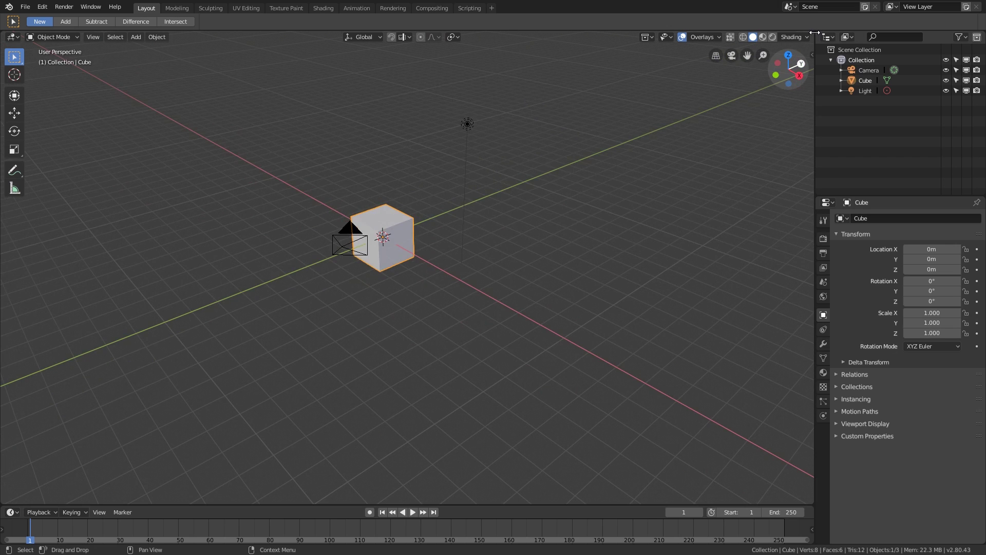
Step: Split the 3D viewport into one wide and two smaller viewports, and set one small viewport to the camera view
{"action": "left_click_drag", "start_coordinate": [814, 33], "coordinate": [416, 314]}
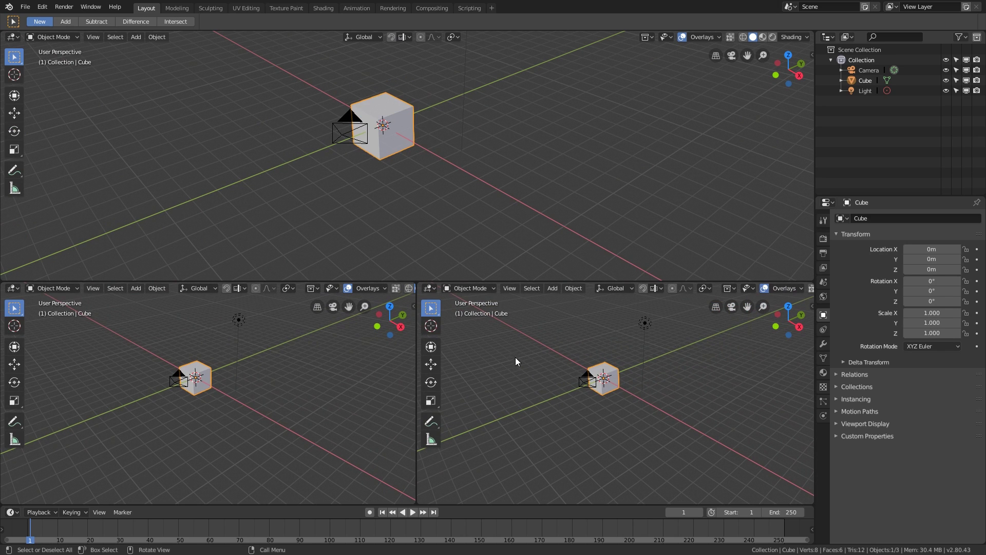
{"action": "scroll", "coordinate": [605, 367], "scroll_direction": "up", "scroll_amount": 5}
{"action": "scroll", "coordinate": [603, 355], "scroll_direction": "down", "scroll_amount": 2}
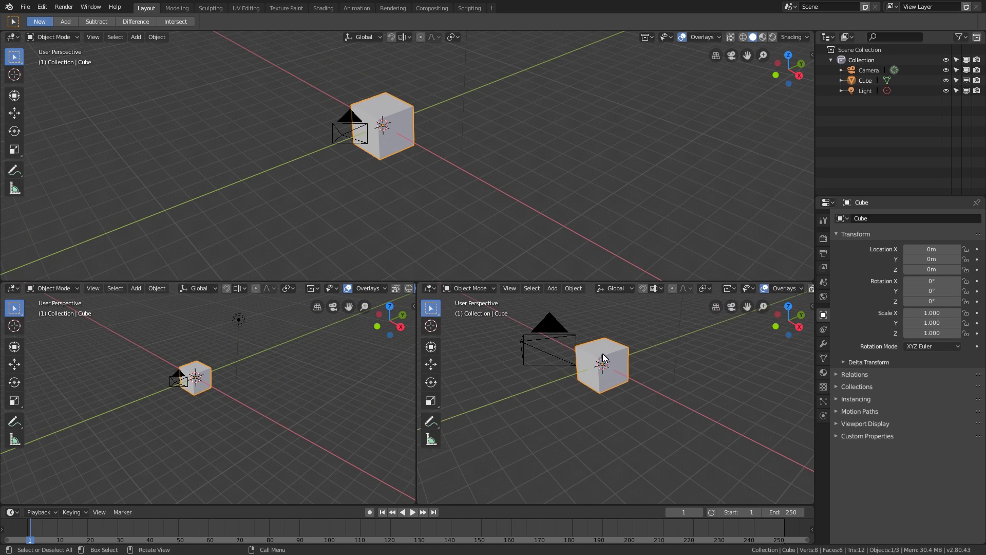
{"action": "key", "text": "KP_0"}
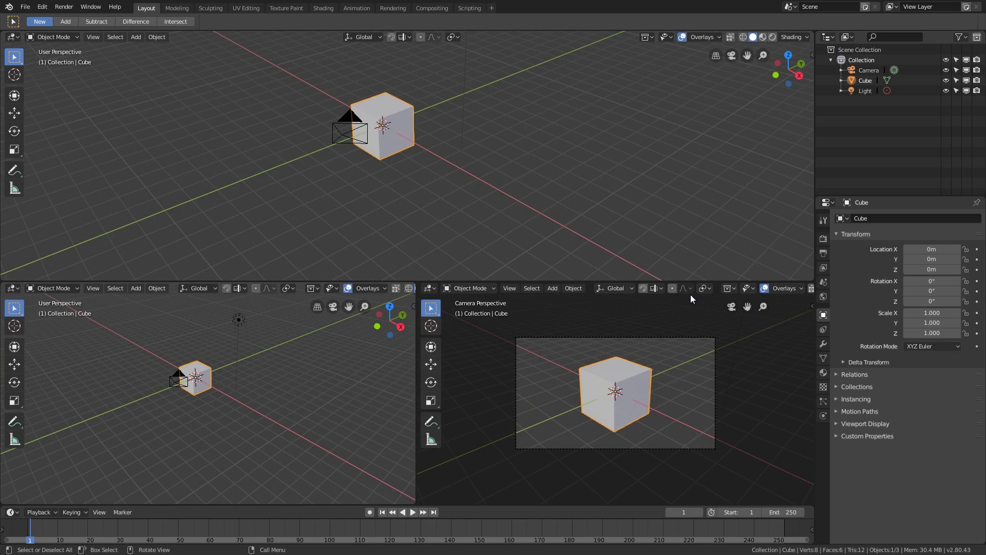
{"action": "scroll", "coordinate": [793, 288], "scroll_direction": "down", "scroll_amount": 4}
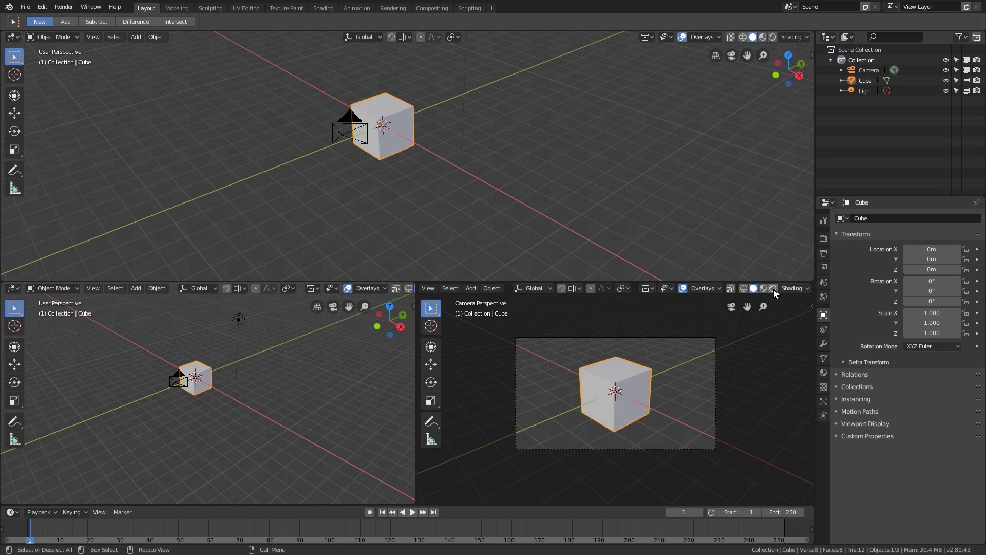
Step: Set the camera viewport to rendered shading with its overlays turned off and its toolbar hidden
{"action": "left_click", "coordinate": [772, 288]}
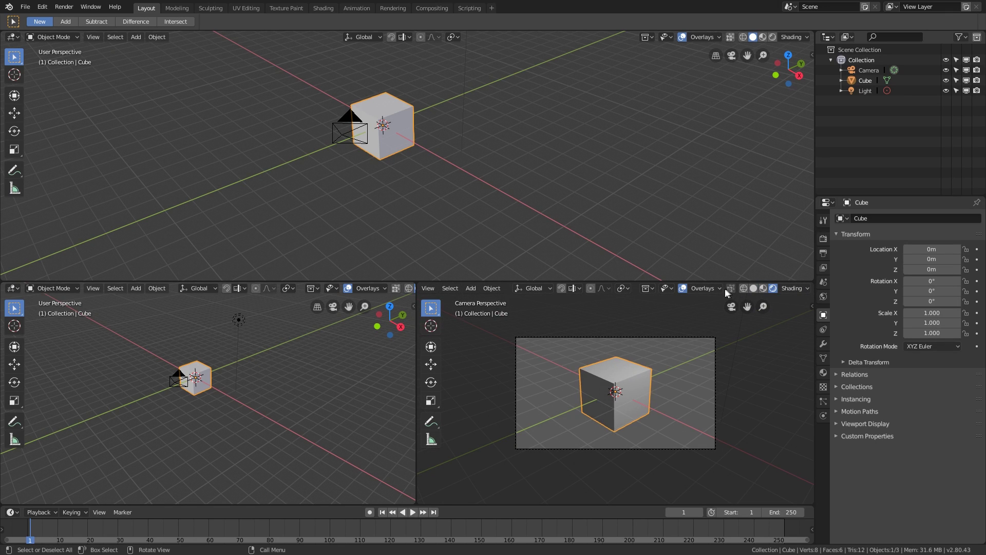
{"action": "left_click", "coordinate": [682, 288]}
{"action": "key", "text": "t"}
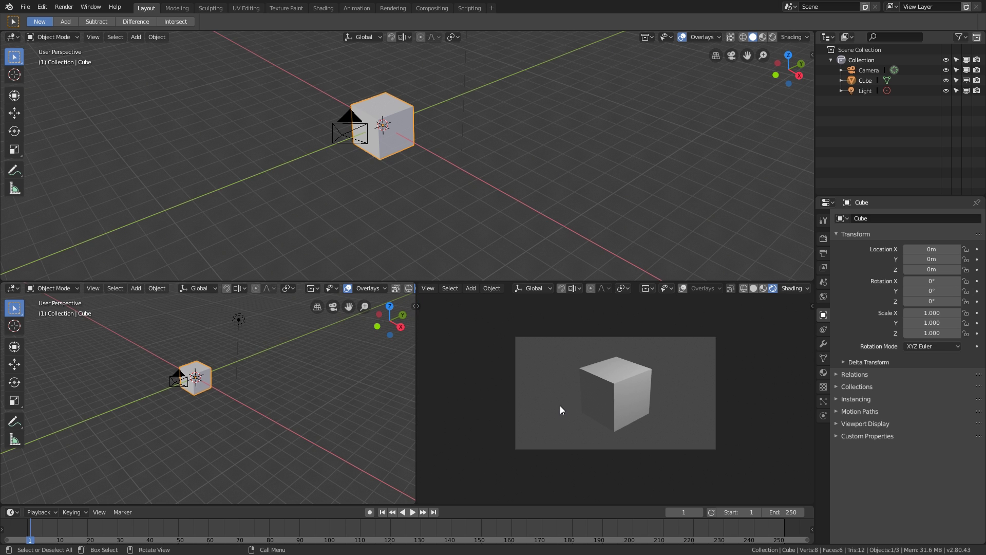
{"action": "scroll", "coordinate": [597, 385], "scroll_direction": "up", "scroll_amount": 3}
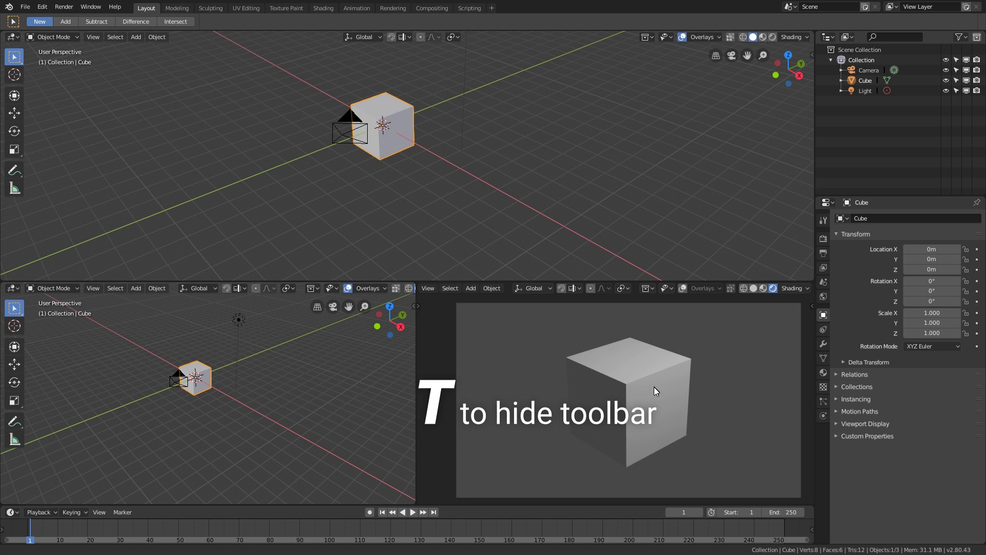
{"action": "middle_click_drag", "start_coordinate": [655, 386], "coordinate": [639, 388], "text": "shift"}
{"action": "scroll", "coordinate": [226, 376], "scroll_direction": "up", "scroll_amount": 3}
{"action": "middle_click_drag", "start_coordinate": [199, 378], "coordinate": [264, 374]}
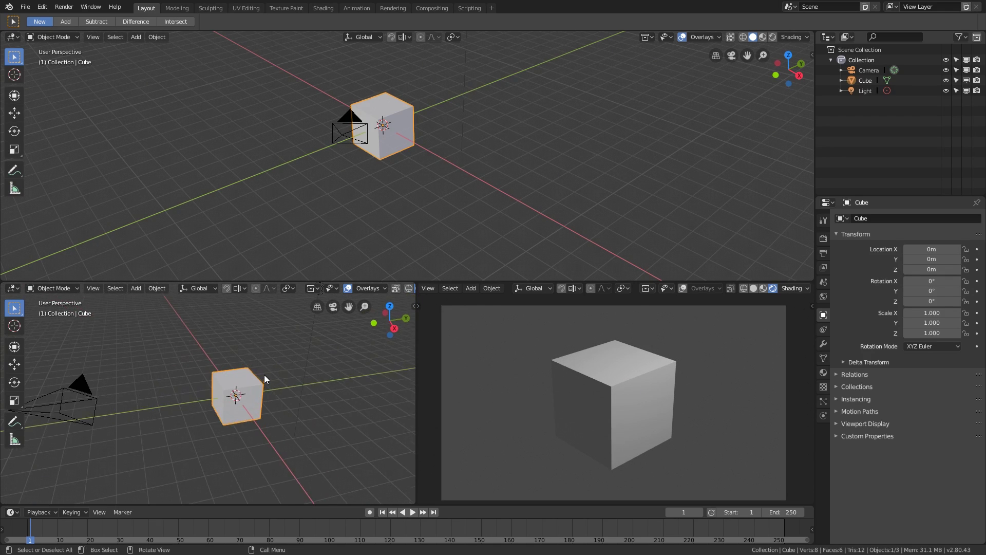
Step: Change the wide viewport into a Shader Editor showing the cube's material nodes
{"action": "left_click", "coordinate": [11, 37]}
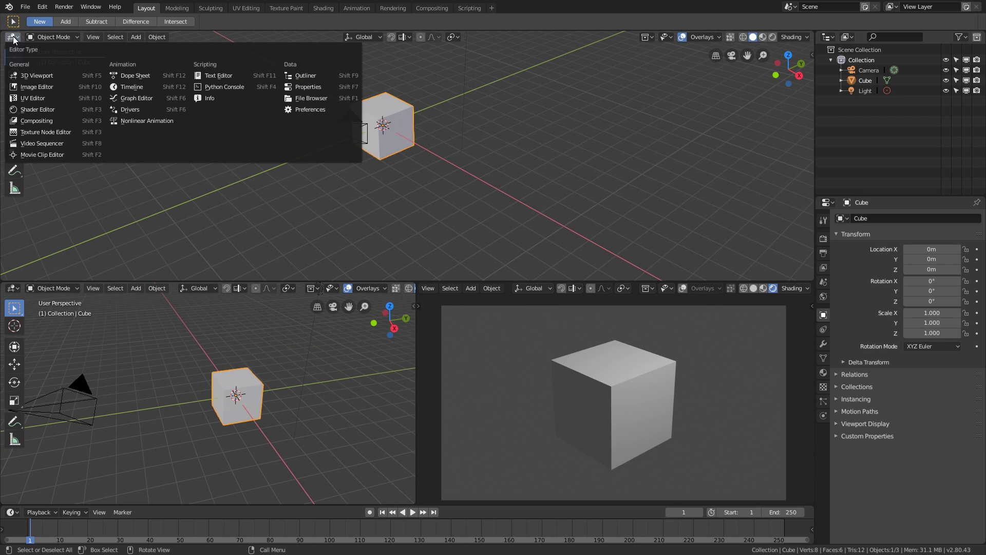
{"action": "left_click", "coordinate": [30, 110]}
{"action": "scroll", "coordinate": [375, 137], "scroll_direction": "down", "scroll_amount": 2}
{"action": "middle_click_drag", "start_coordinate": [404, 179], "coordinate": [487, 132]}
{"action": "scroll", "coordinate": [400, 141], "scroll_direction": "up", "scroll_amount": 2}
{"action": "scroll", "coordinate": [430, 137], "scroll_direction": "up", "scroll_amount": 2}
{"action": "scroll", "coordinate": [430, 136], "scroll_direction": "down", "scroll_amount": 1}
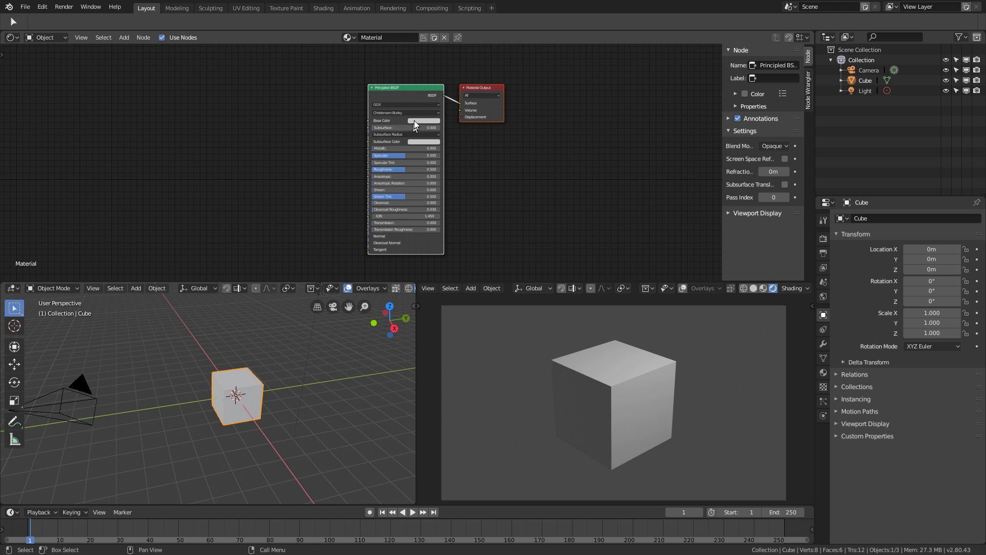
Step: Delete the Principled BSDF node from the cube's material, leaving only the Material Output node
{"action": "left_click_drag", "start_coordinate": [404, 89], "coordinate": [359, 86]}
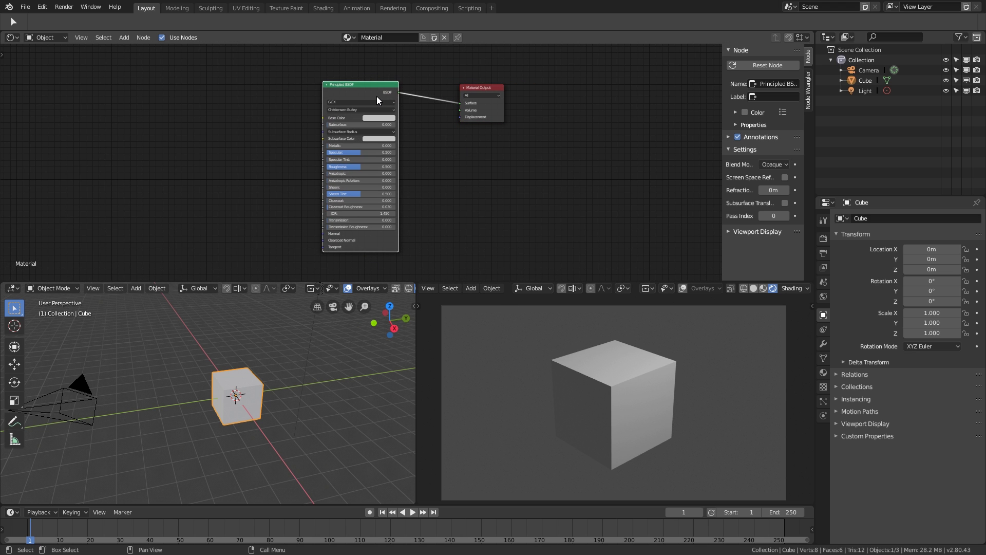
{"action": "key", "text": "x"}
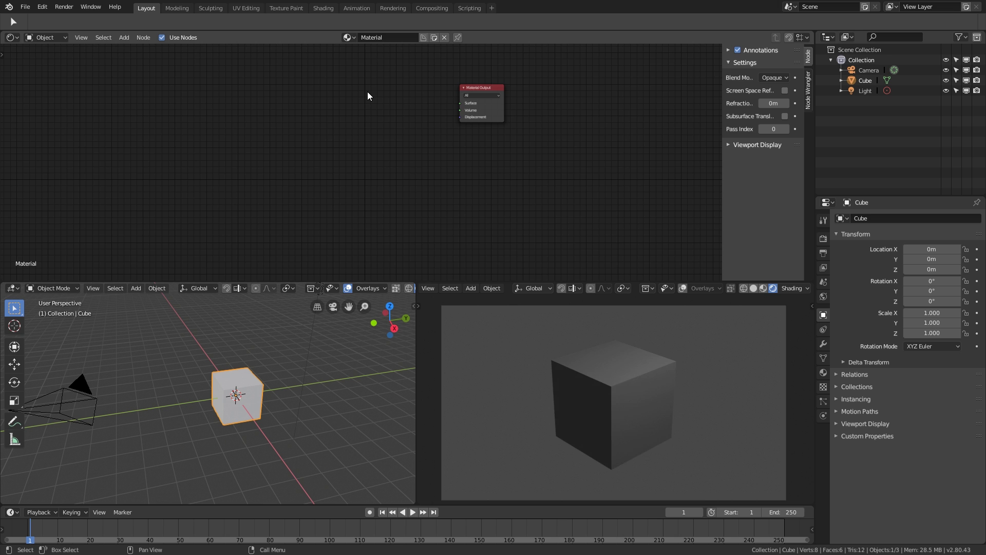
{"action": "scroll", "coordinate": [448, 94], "scroll_direction": "up", "scroll_amount": 2}
{"action": "middle_click_drag", "start_coordinate": [472, 95], "coordinate": [477, 105]}
{"action": "scroll", "coordinate": [478, 107], "scroll_direction": "up", "scroll_amount": 3}
{"action": "middle_click_drag", "start_coordinate": [354, 136], "coordinate": [365, 137]}
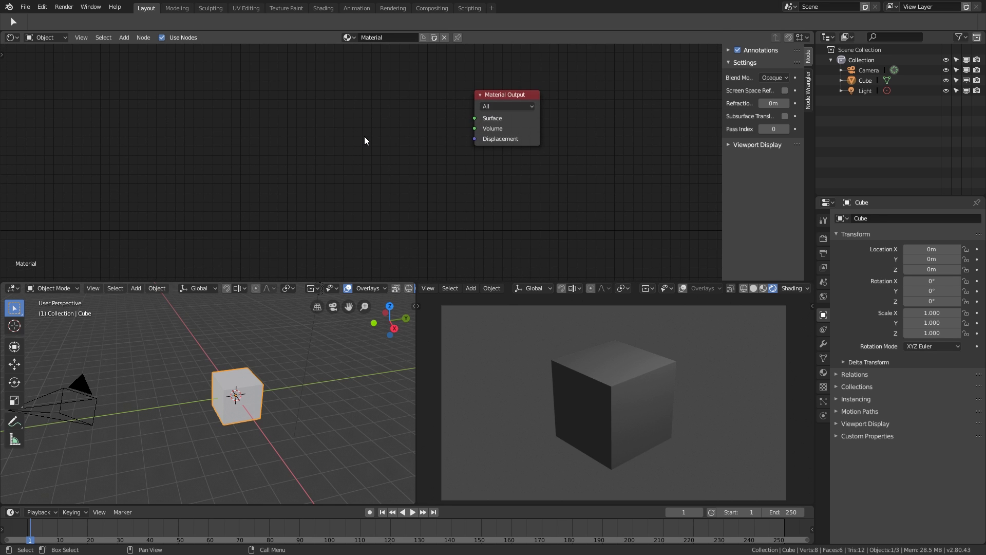
{"action": "scroll", "coordinate": [590, 397], "scroll_direction": "down", "scroll_amount": 1}
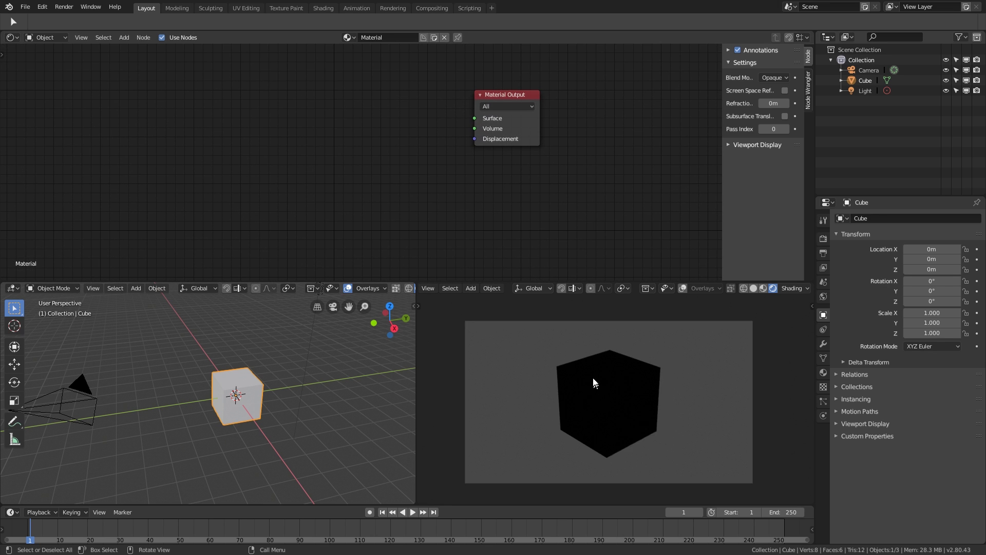
{"action": "scroll", "coordinate": [593, 383], "scroll_direction": "up", "scroll_amount": 1}
Step: Add a Volume Scatter shader node and connect its Volume output to the Material Output's Volume input
{"action": "key", "text": "shift+a"}
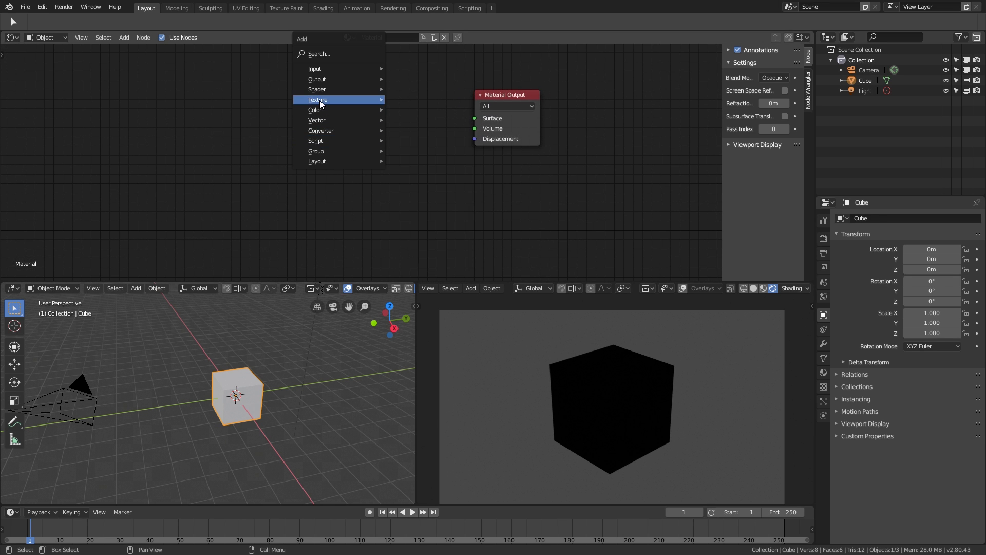
{"action": "mouse_move", "coordinate": [324, 90]}
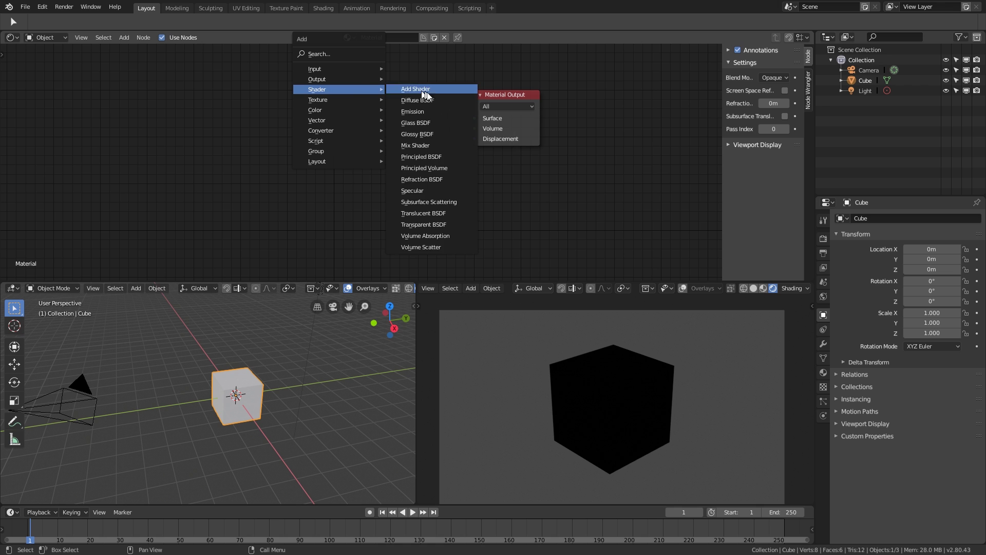
{"action": "left_click", "coordinate": [427, 245]}
{"action": "left_click", "coordinate": [335, 88]}
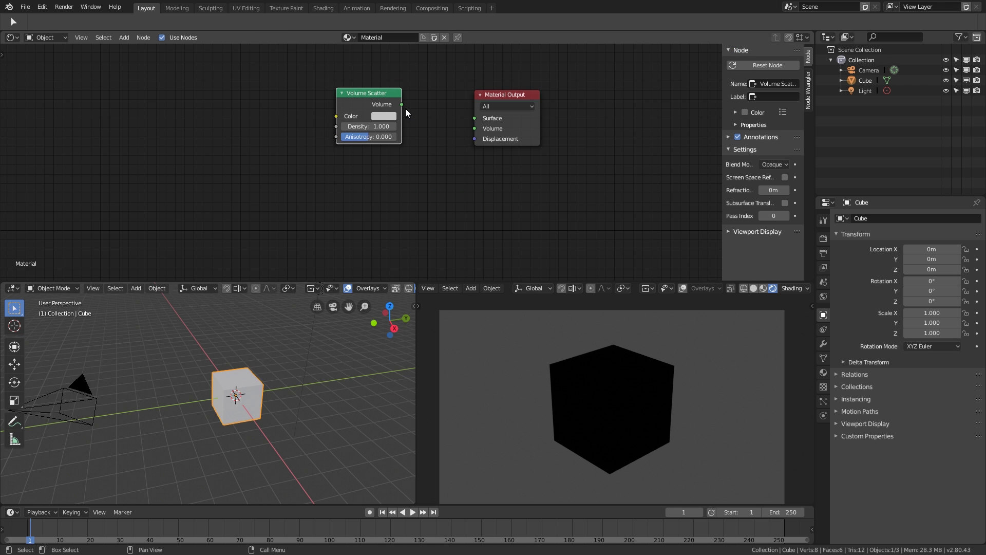
{"action": "left_click_drag", "start_coordinate": [402, 104], "coordinate": [474, 128]}
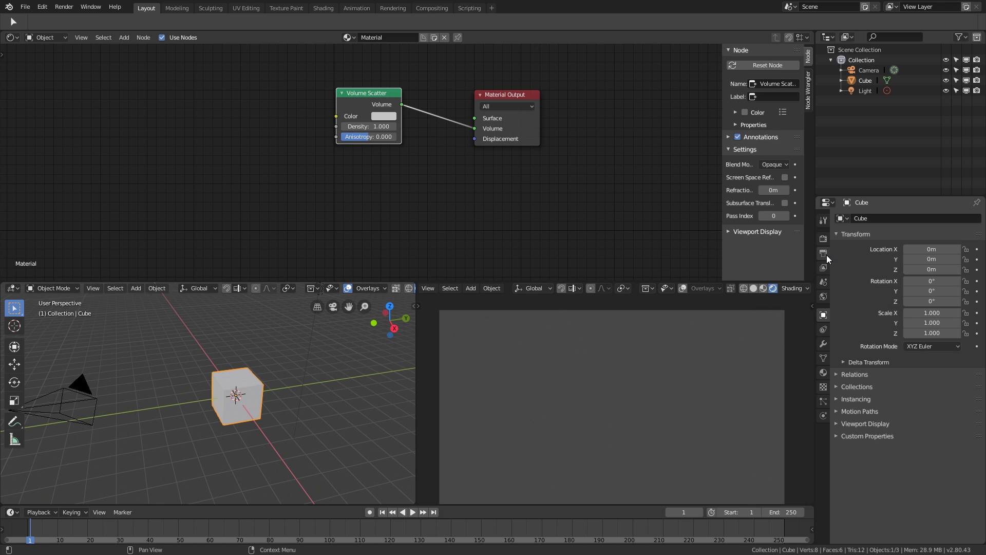
Step: Enable Volumetric in the Eevee render settings and set its tile size to 2px
{"action": "left_click", "coordinate": [823, 238]}
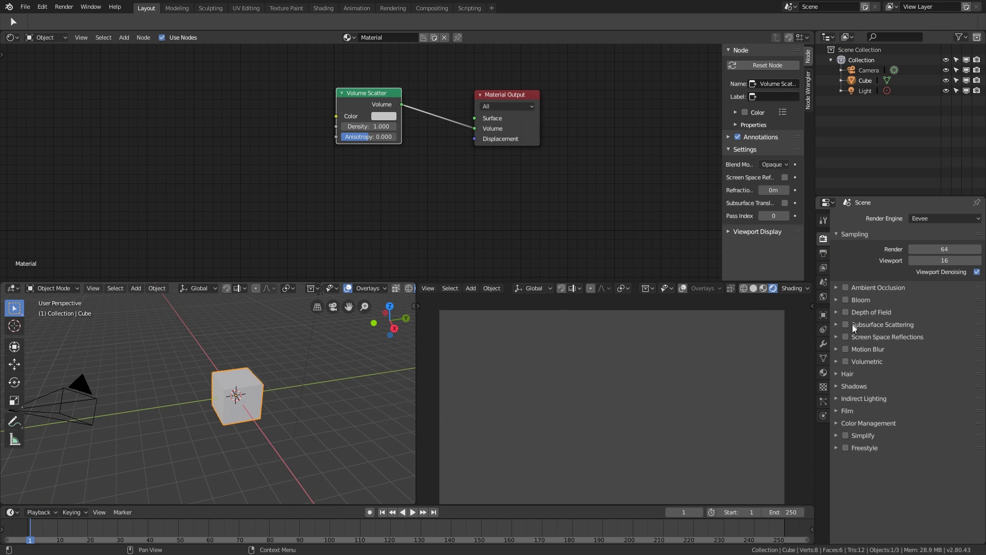
{"action": "left_click", "coordinate": [846, 360]}
{"action": "left_click", "coordinate": [835, 362]}
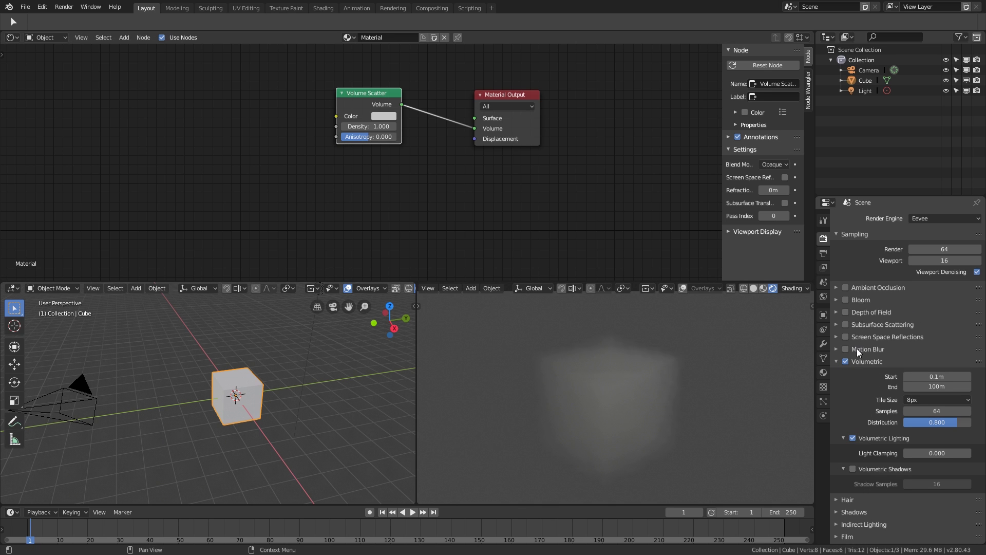
{"action": "left_click", "coordinate": [936, 401]}
{"action": "left_click", "coordinate": [942, 399]}
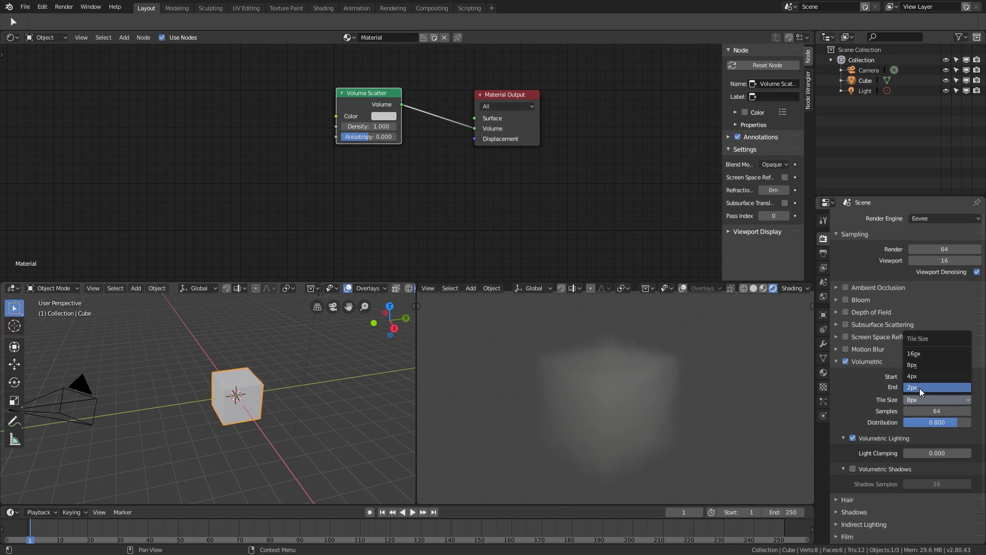
{"action": "left_click", "coordinate": [918, 387]}
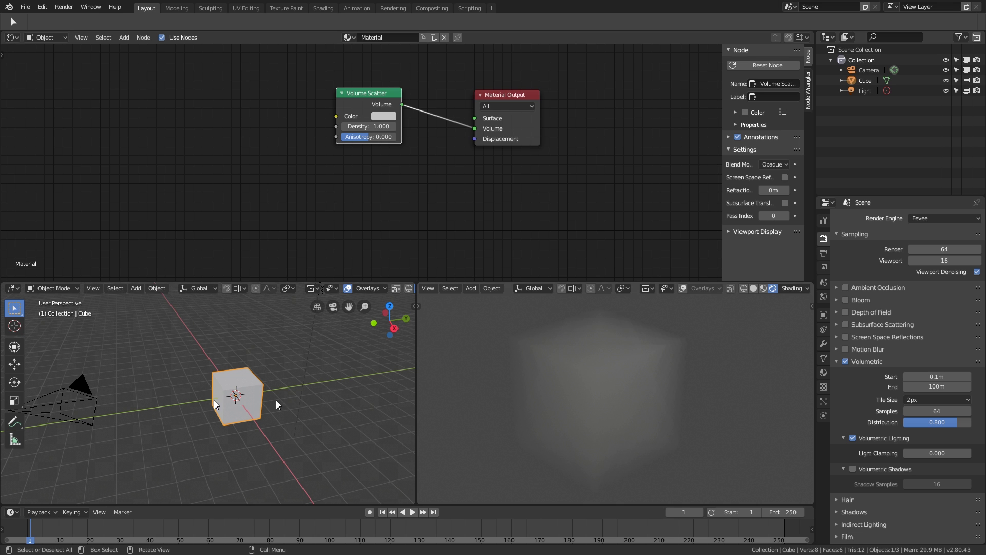
Step: Snap the light to the 3D cursor at the centre of the cube
{"action": "middle_click_drag", "start_coordinate": [316, 315], "coordinate": [308, 331], "text": "shift"}
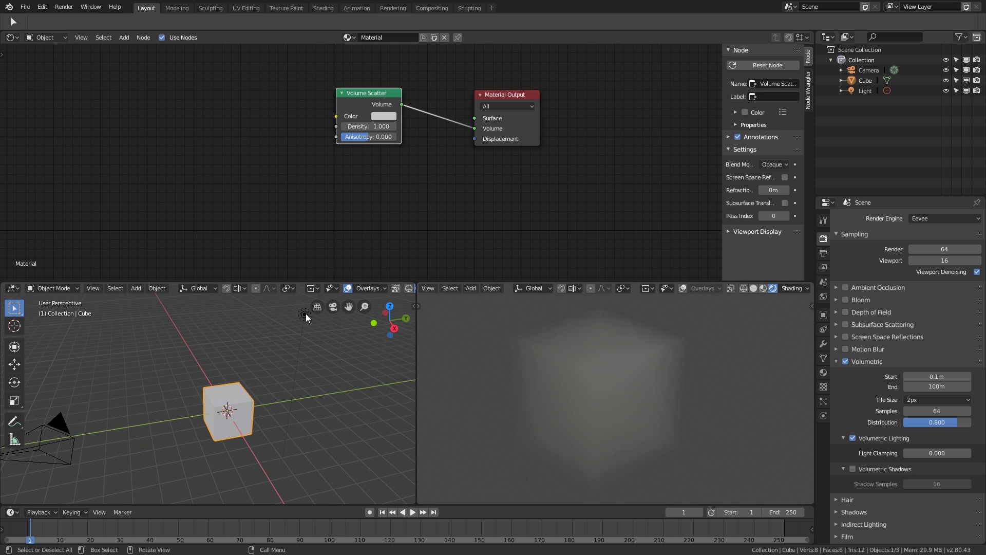
{"action": "left_click", "coordinate": [305, 315]}
{"action": "middle_click_drag", "start_coordinate": [307, 347], "coordinate": [289, 368], "text": "shift"}
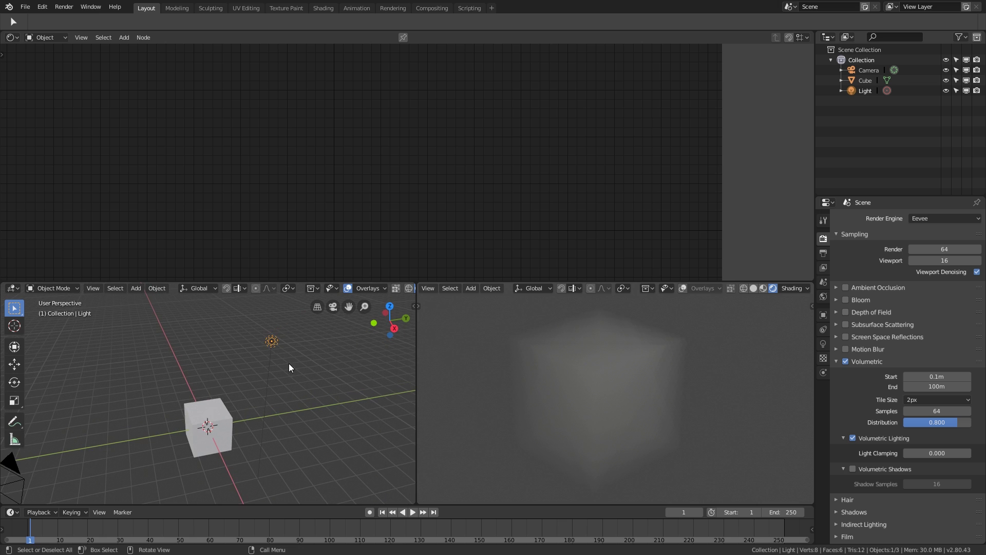
{"action": "key", "text": "shift+s"}
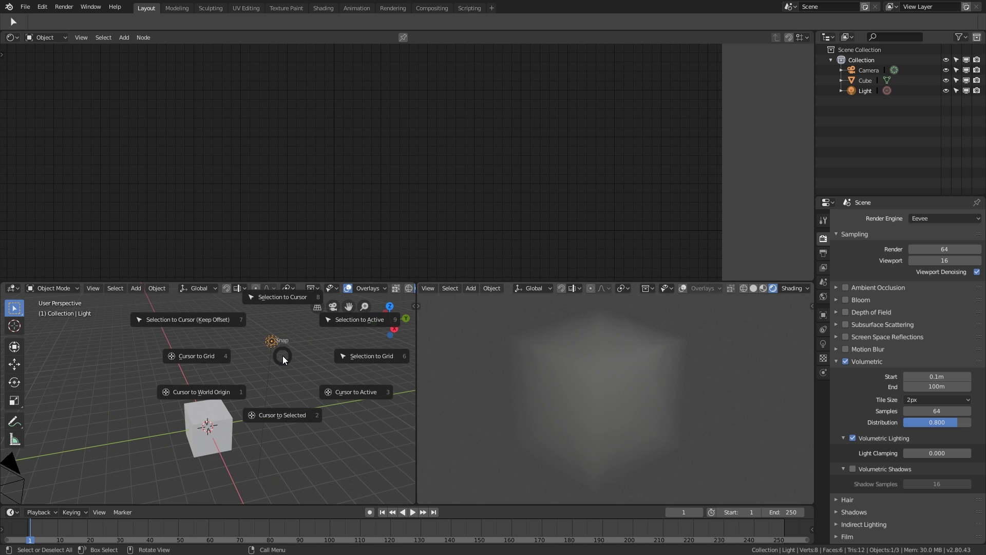
{"action": "left_click", "coordinate": [286, 300]}
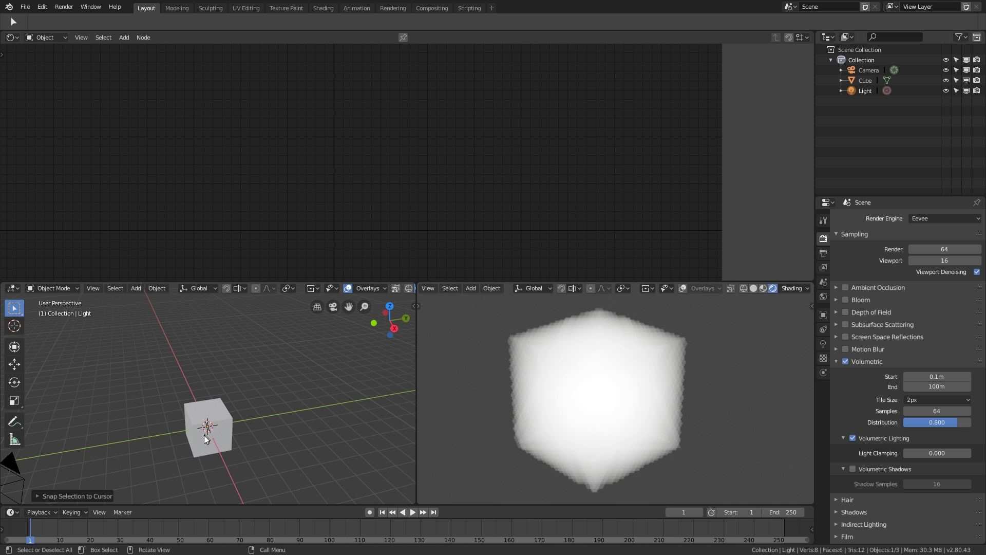
Step: Switch the smaller working viewport to wireframe shading and inspect the lit volume in the rendered viewport
{"action": "scroll", "coordinate": [205, 435], "scroll_direction": "up", "scroll_amount": 3}
{"action": "mouse_move", "coordinate": [210, 431]}
{"action": "middle_mouse_down"}
{"action": "mouse_move", "coordinate": [267, 411]}
{"action": "mouse_move", "coordinate": [221, 428]}
{"action": "middle_mouse_up"}
{"action": "key", "text": "z"}
{"action": "left_click", "coordinate": [169, 412]}
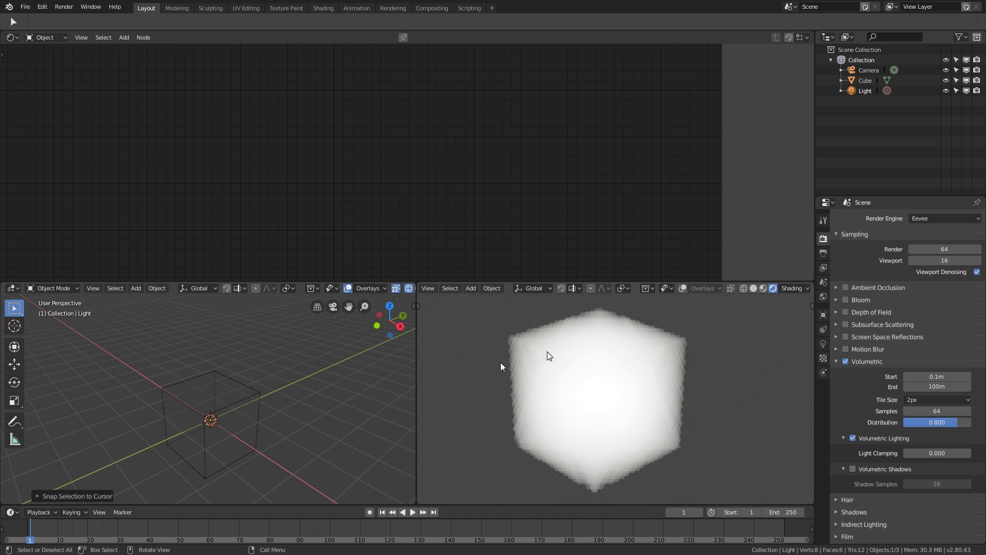
{"action": "scroll", "coordinate": [543, 409], "scroll_direction": "down", "scroll_amount": 5}
{"action": "middle_click_drag", "start_coordinate": [552, 408], "coordinate": [635, 403]}
{"action": "scroll", "coordinate": [634, 403], "scroll_direction": "up", "scroll_amount": 4}
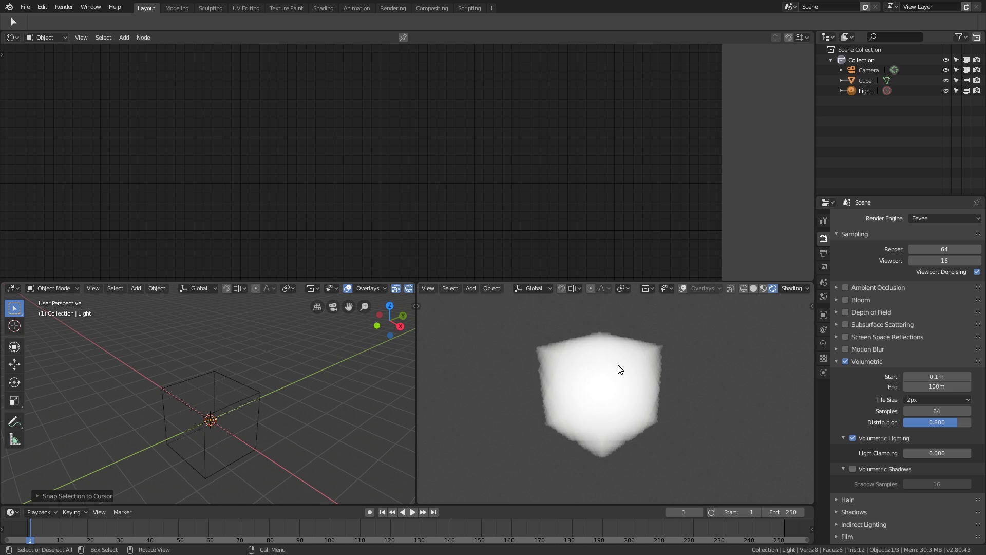
{"action": "middle_click_drag", "start_coordinate": [268, 405], "coordinate": [227, 410]}
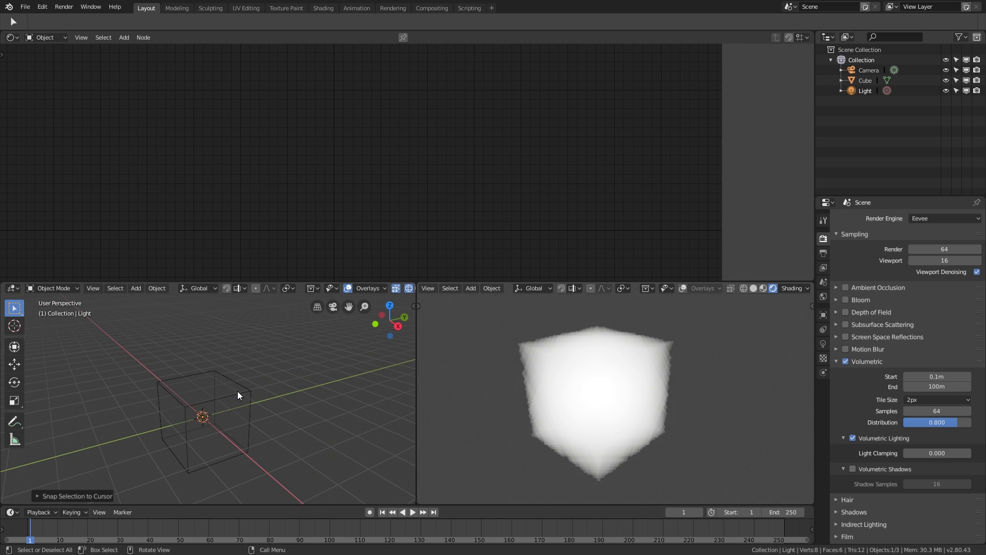
Step: Add a linked Texture Coordinate, Mapping and Image Texture setup to the cube's Volume Scatter color, spaced away from the shader
{"action": "left_click", "coordinate": [237, 390]}
{"action": "middle_click_drag", "start_coordinate": [374, 101], "coordinate": [434, 190]}
{"action": "scroll", "coordinate": [346, 198], "scroll_direction": "up", "scroll_amount": 1}
{"action": "key", "text": "ctrl+t"}
{"action": "scroll", "coordinate": [352, 185], "scroll_direction": "down", "scroll_amount": 1}
{"action": "scroll", "coordinate": [433, 190], "scroll_direction": "down", "scroll_amount": 2}
{"action": "left_click_drag", "start_coordinate": [434, 190], "coordinate": [297, 193]}
{"action": "middle_click_drag", "start_coordinate": [261, 186], "coordinate": [251, 171]}
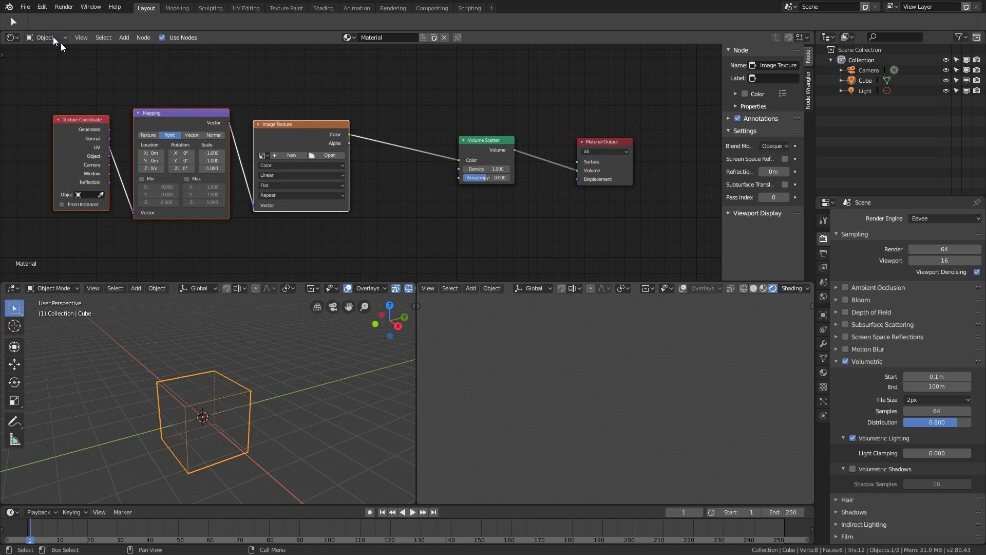
Step: Nudge the Image Texture node slightly closer to the Mapping node
{"action": "left_click", "coordinate": [43, 7]}
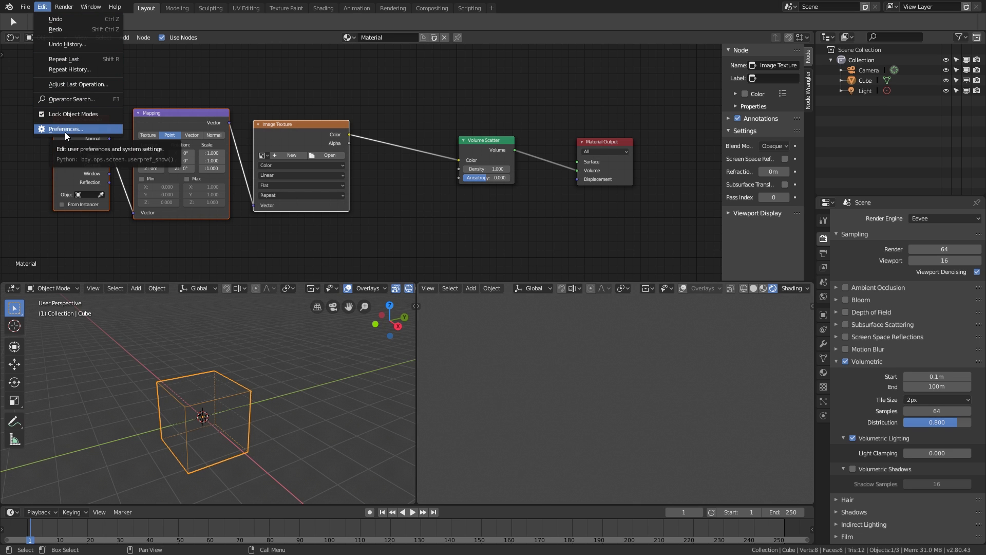
{"action": "middle_click_drag", "start_coordinate": [423, 203], "coordinate": [534, 200]}
{"action": "scroll", "coordinate": [506, 178], "scroll_direction": "up", "scroll_amount": 3}
{"action": "left_click_drag", "start_coordinate": [413, 112], "coordinate": [403, 102]}
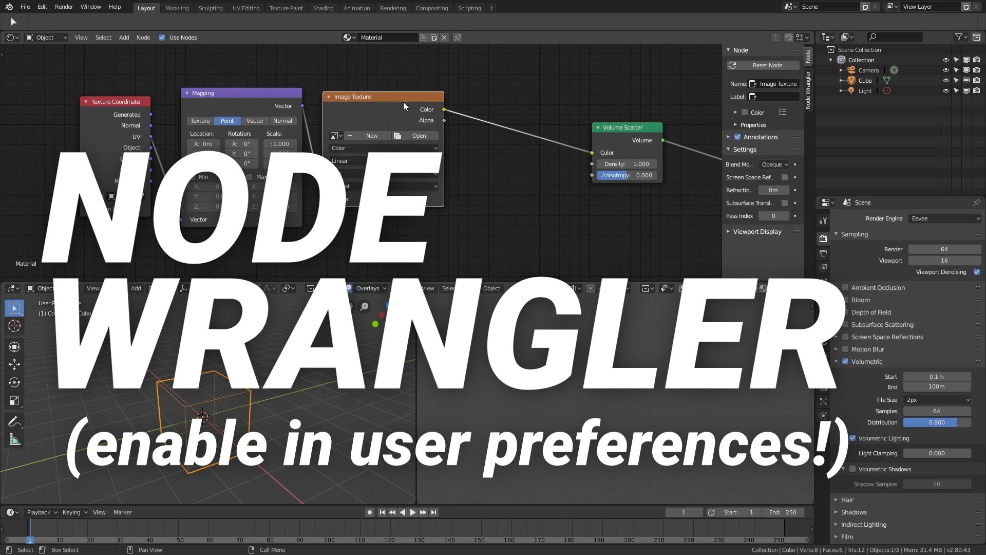
Step: Move the Volume Scatter node closer to the Material Output node, leaving more room after the Image Texture node
{"action": "middle_click_drag", "start_coordinate": [528, 158], "coordinate": [490, 164]}
{"action": "scroll", "coordinate": [520, 166], "scroll_direction": "down", "scroll_amount": 2}
{"action": "middle_click_drag", "start_coordinate": [586, 168], "coordinate": [542, 156]}
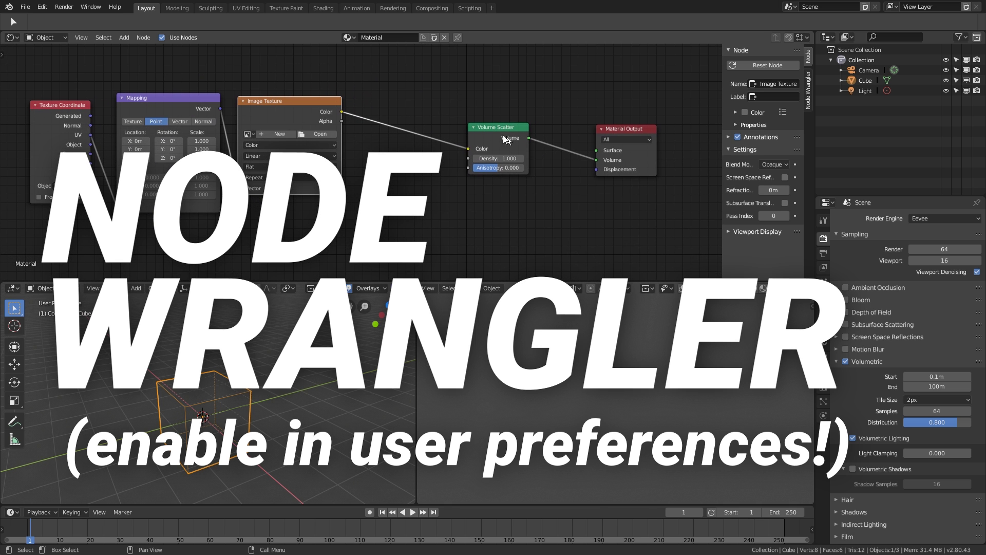
{"action": "left_click_drag", "start_coordinate": [491, 130], "coordinate": [531, 136]}
{"action": "middle_click_drag", "start_coordinate": [330, 190], "coordinate": [393, 179]}
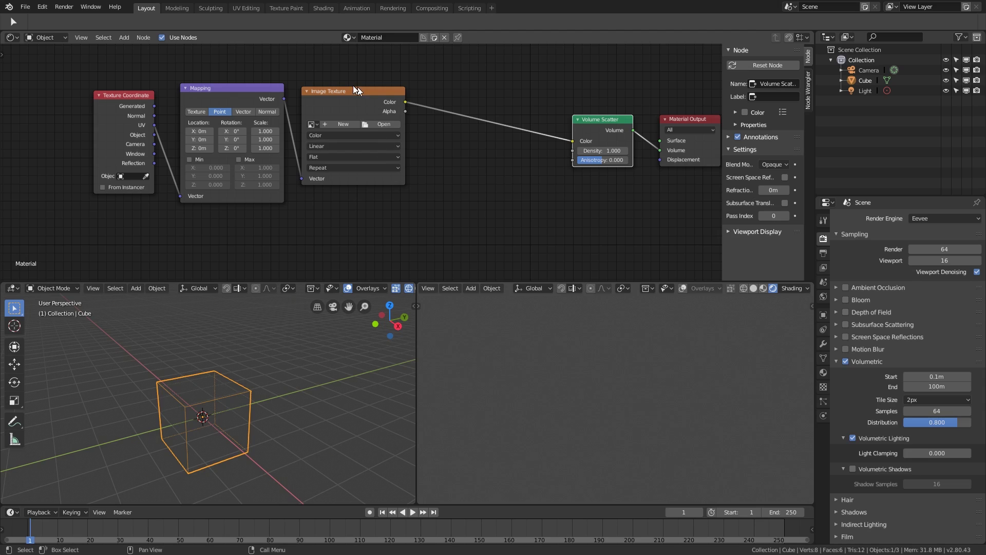
Step: Switch the Image Texture node to a Noise Texture and position it between the Mapping and Volume Scatter nodes
{"action": "left_click_drag", "start_coordinate": [354, 89], "coordinate": [374, 91]}
{"action": "key", "text": "shift+s"}
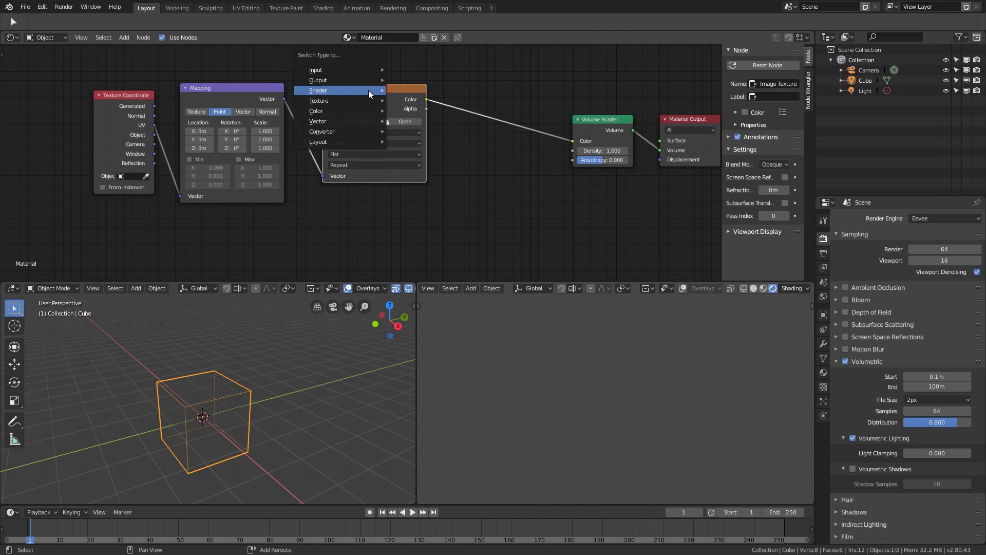
{"action": "mouse_move", "coordinate": [336, 131]}
{"action": "mouse_move", "coordinate": [337, 103]}
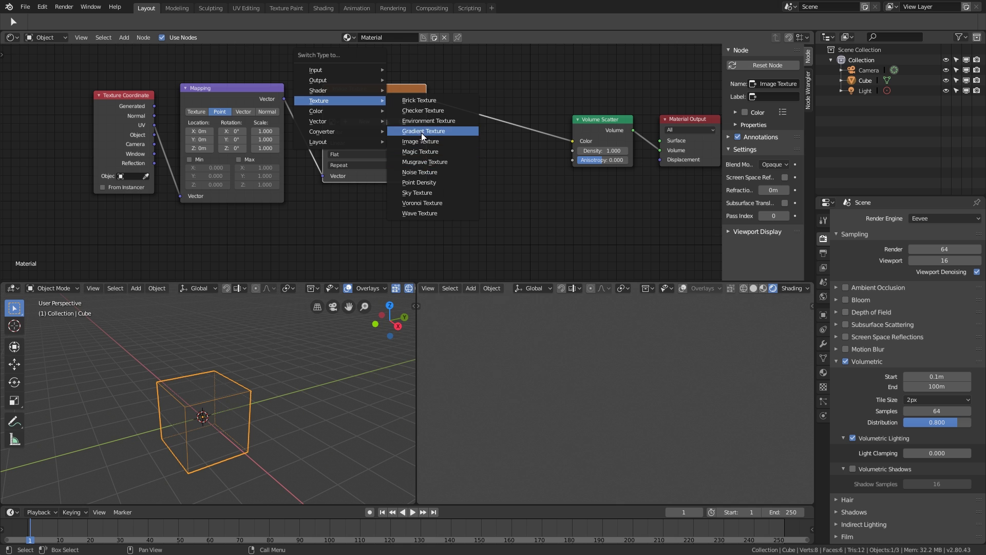
{"action": "left_click", "coordinate": [423, 170]}
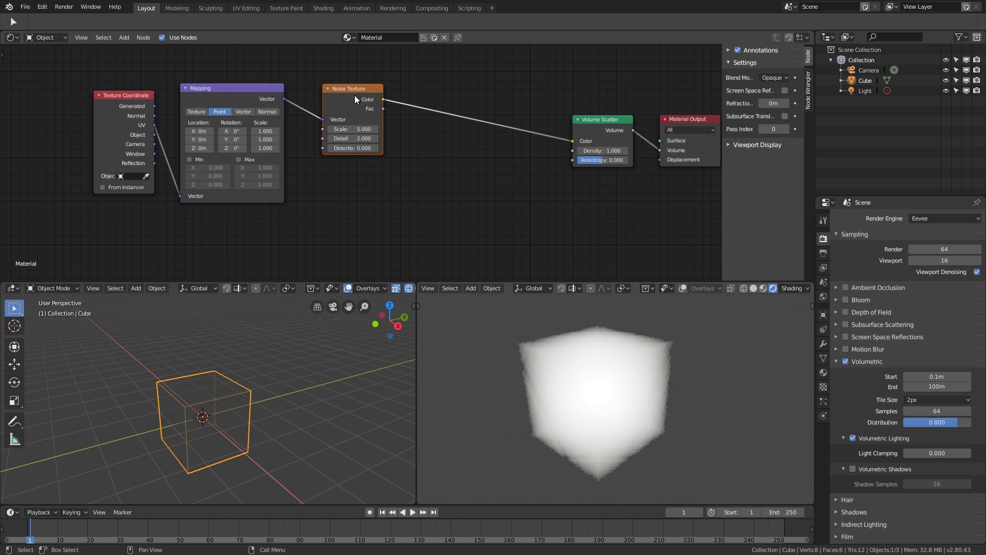
{"action": "left_click_drag", "start_coordinate": [354, 95], "coordinate": [347, 92]}
{"action": "scroll", "coordinate": [390, 129], "scroll_direction": "up", "scroll_amount": 1}
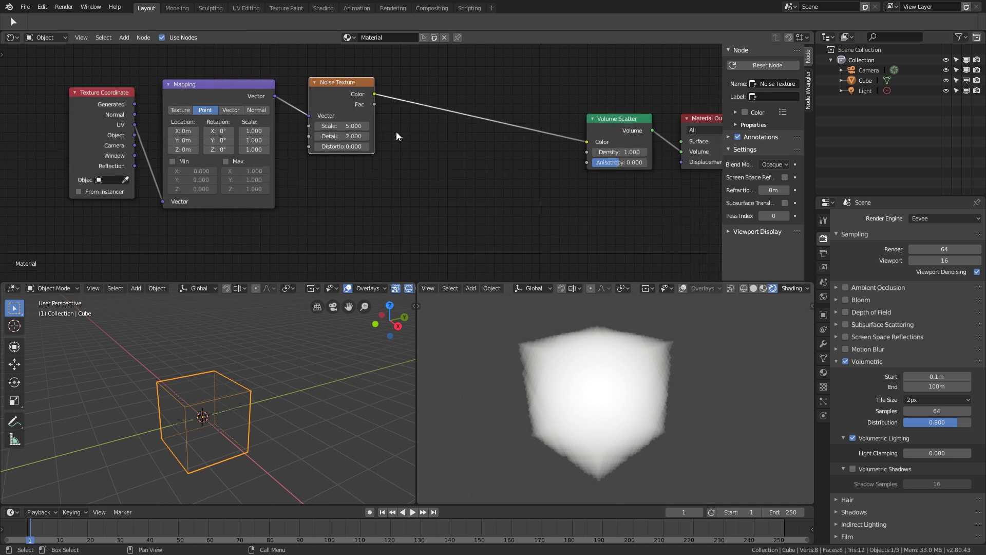
Step: Insert a ColorRamp node between the Noise Texture and Volume Scatter nodes, placed closer to the Noise Texture
{"action": "mouse_move", "coordinate": [460, 143]}
{"action": "middle_mouse_down"}
{"action": "mouse_move", "coordinate": [422, 147]}
{"action": "mouse_move", "coordinate": [447, 151]}
{"action": "middle_mouse_up"}
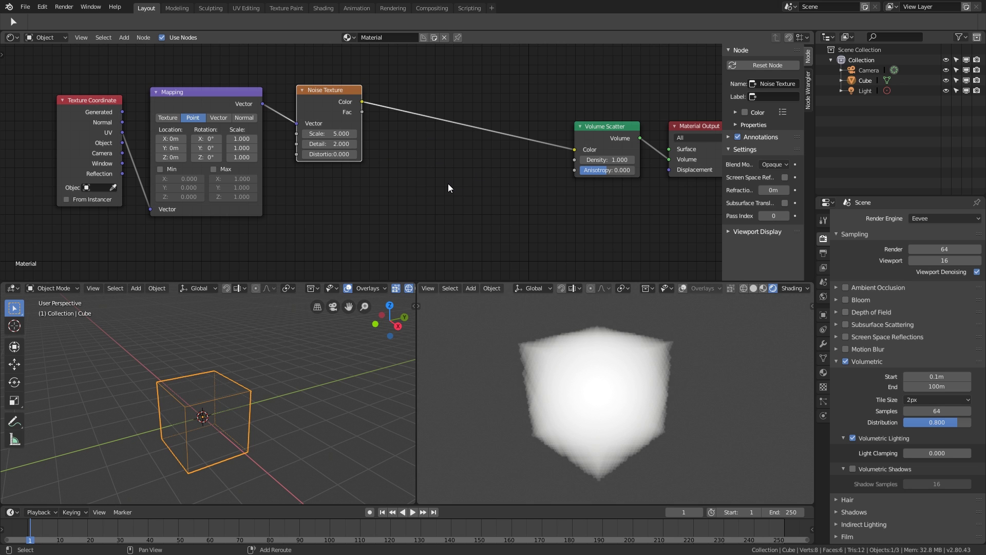
{"action": "key", "text": "shift+a"}
{"action": "mouse_move", "coordinate": [415, 223]}
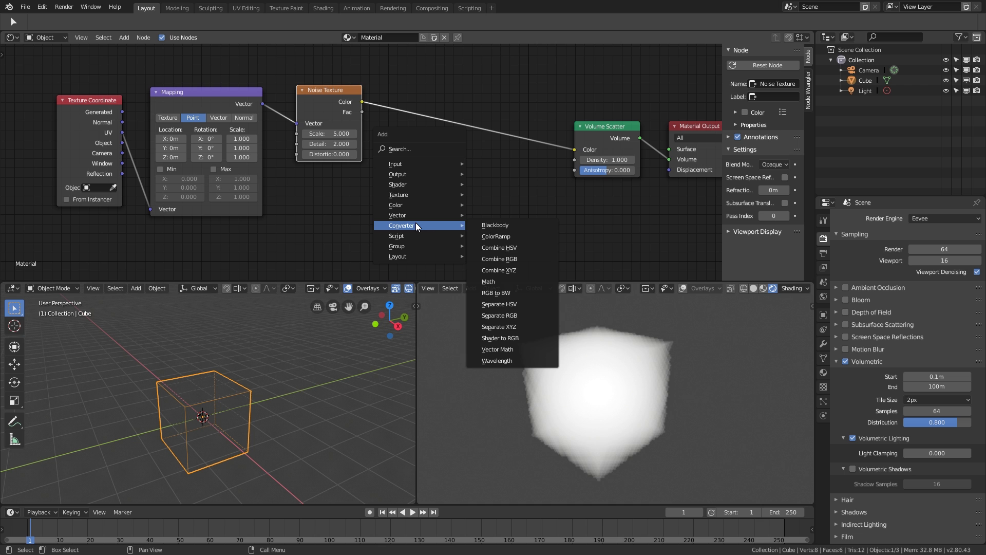
{"action": "left_click", "coordinate": [498, 235]}
{"action": "left_click", "coordinate": [448, 107]}
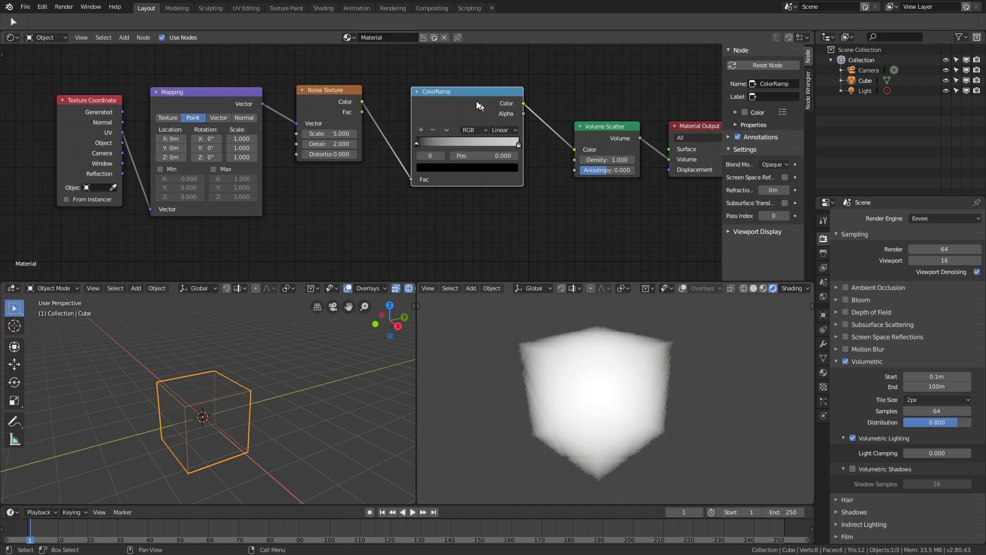
{"action": "left_click_drag", "start_coordinate": [475, 99], "coordinate": [454, 95]}
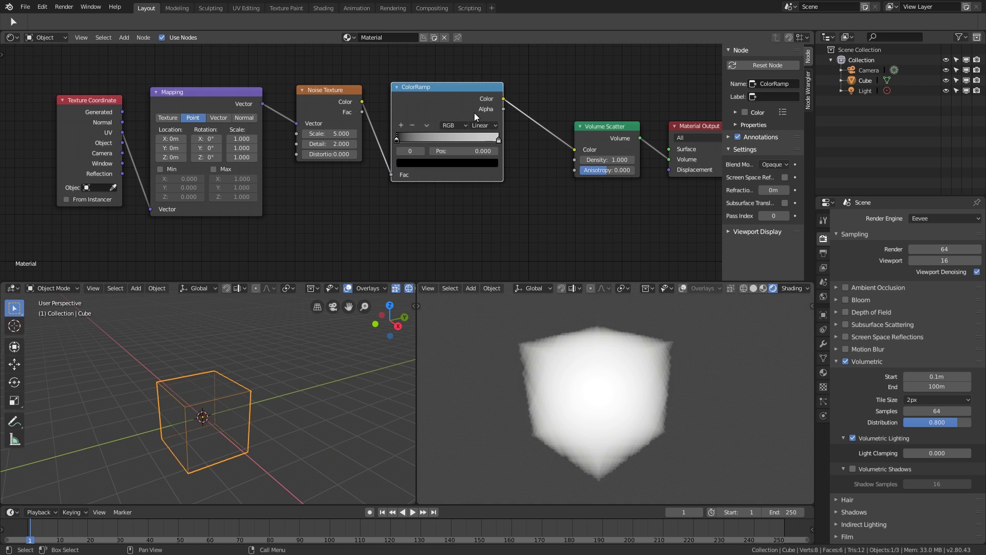
Step: Preview the ColorRamp's color output directly on the cube through a Viewer node
{"action": "left_click", "coordinate": [448, 98], "text": "ctrl+shift"}
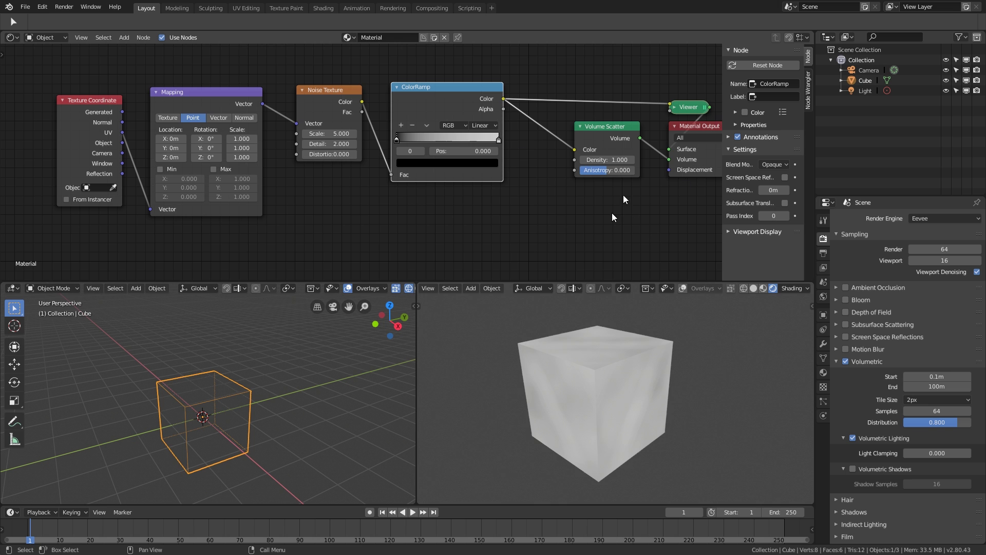
{"action": "scroll", "coordinate": [612, 384], "scroll_direction": "up", "scroll_amount": 2}
{"action": "scroll", "coordinate": [569, 221], "scroll_direction": "down", "scroll_amount": 1}
{"action": "scroll", "coordinate": [566, 165], "scroll_direction": "down", "scroll_amount": 1}
{"action": "scroll", "coordinate": [545, 260], "scroll_direction": "up", "scroll_amount": 1}
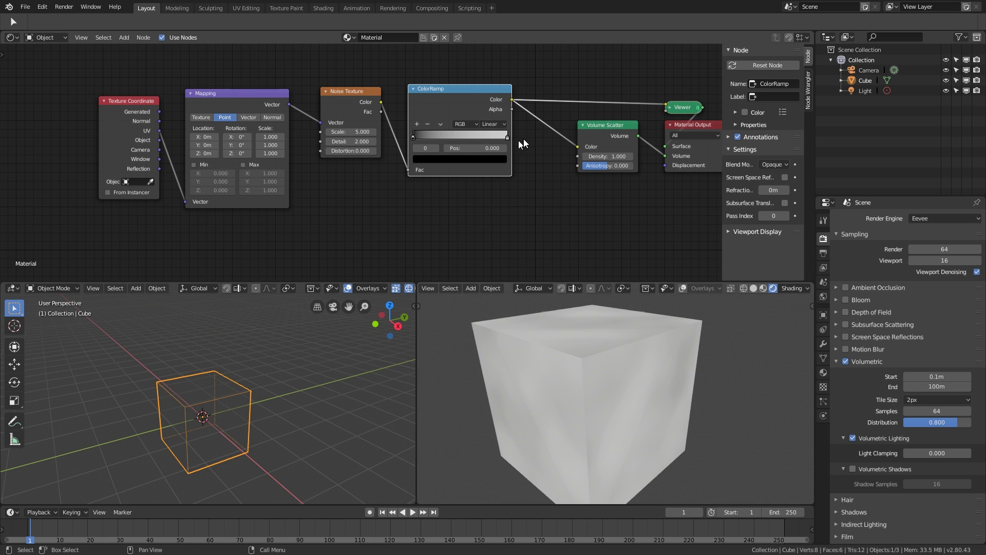
{"action": "middle_click_drag", "start_coordinate": [521, 143], "coordinate": [486, 148]}
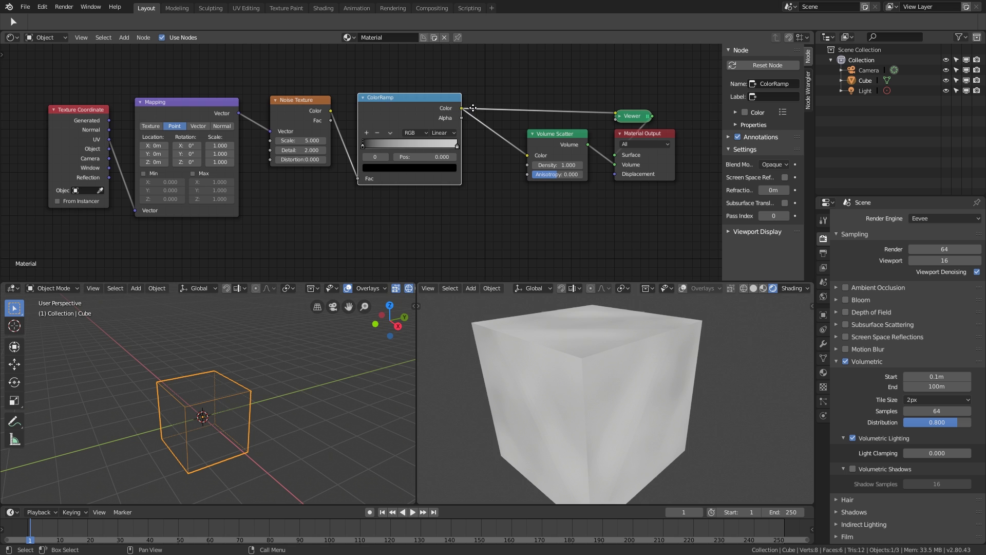
{"action": "middle_click_drag", "start_coordinate": [469, 119], "coordinate": [485, 117]}
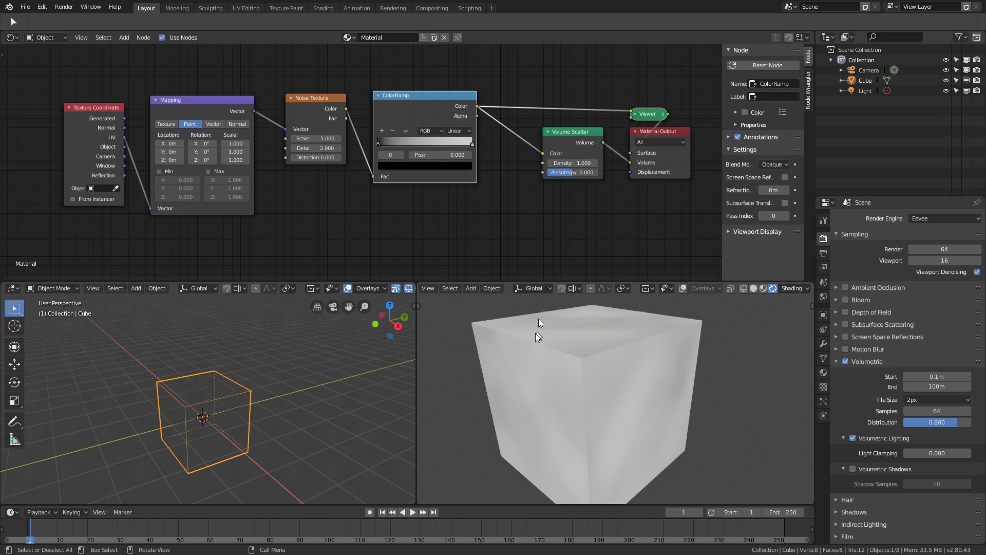
Step: Set the Noise Texture scale to 23.1 and inspect the pattern on the cube's surface
{"action": "left_click_drag", "start_coordinate": [317, 138], "coordinate": [410, 139]}
{"action": "scroll", "coordinate": [636, 393], "scroll_direction": "up", "scroll_amount": 2}
{"action": "scroll", "coordinate": [635, 392], "scroll_direction": "down", "scroll_amount": 1}
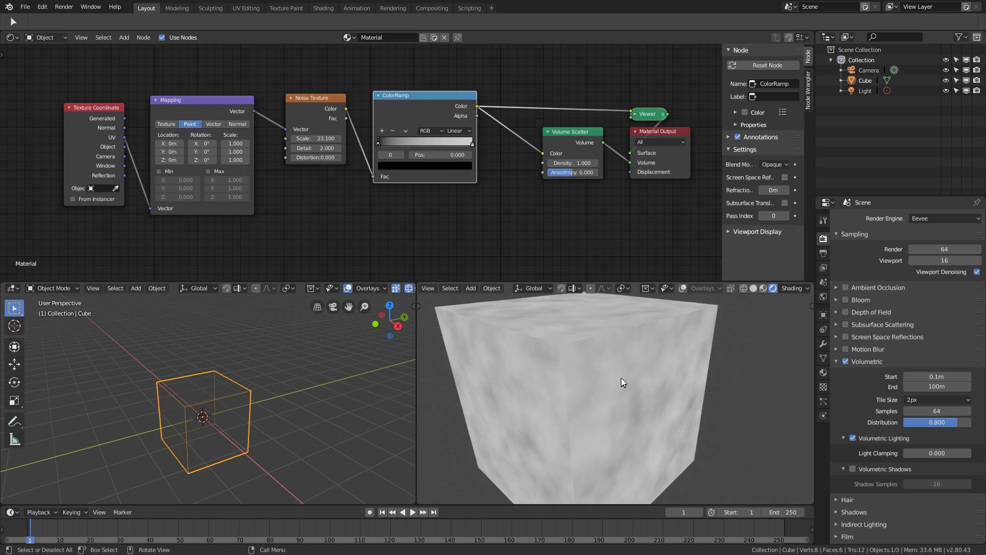
{"action": "scroll", "coordinate": [611, 375], "scroll_direction": "up", "scroll_amount": 1}
{"action": "scroll", "coordinate": [607, 374], "scroll_direction": "down", "scroll_amount": 1}
{"action": "middle_click_drag", "start_coordinate": [587, 379], "coordinate": [562, 378]}
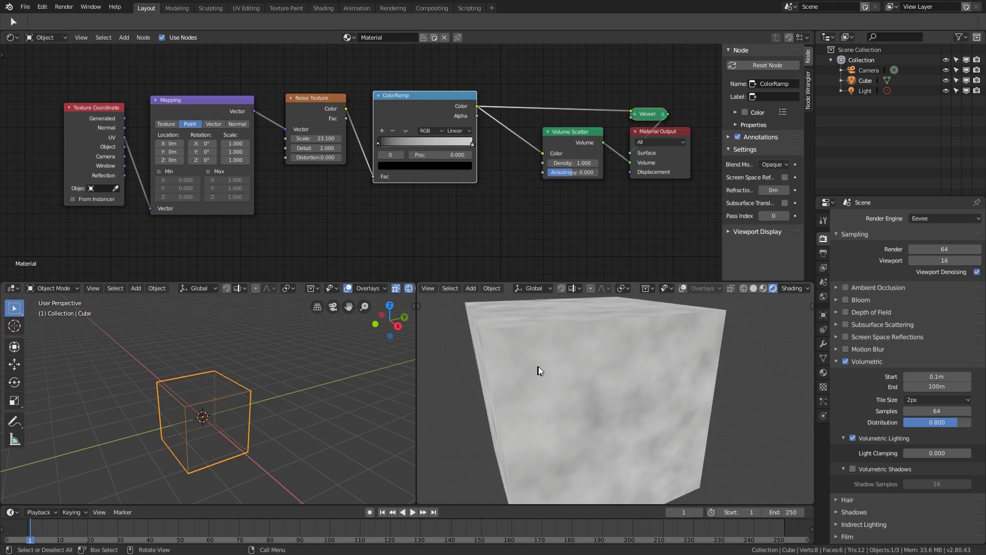
{"action": "mouse_move", "coordinate": [560, 365]}
{"action": "middle_mouse_down"}
{"action": "mouse_move", "coordinate": [574, 368]}
{"action": "mouse_move", "coordinate": [567, 373]}
{"action": "middle_mouse_up"}
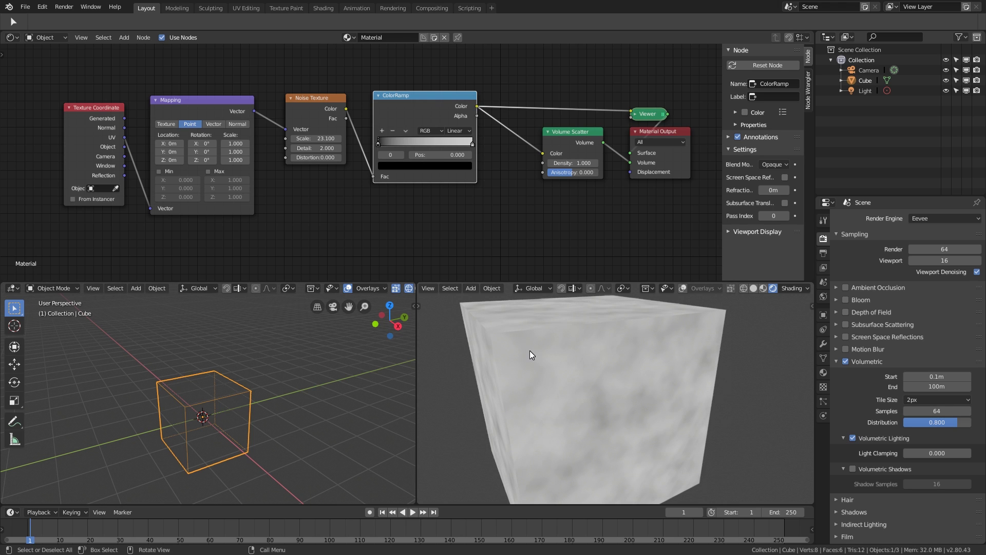
Step: Set the ColorRamp interpolation to Constant and move its white stop to position 0.509
{"action": "left_click", "coordinate": [461, 132]}
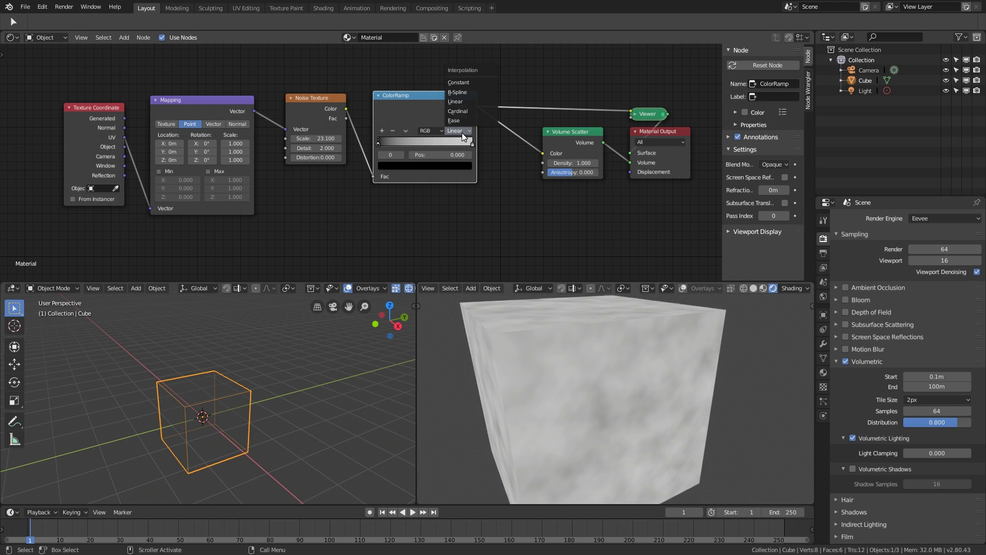
{"action": "left_click", "coordinate": [467, 84]}
{"action": "left_click_drag", "start_coordinate": [472, 144], "coordinate": [426, 166]}
{"action": "middle_click_drag", "start_coordinate": [624, 406], "coordinate": [648, 416]}
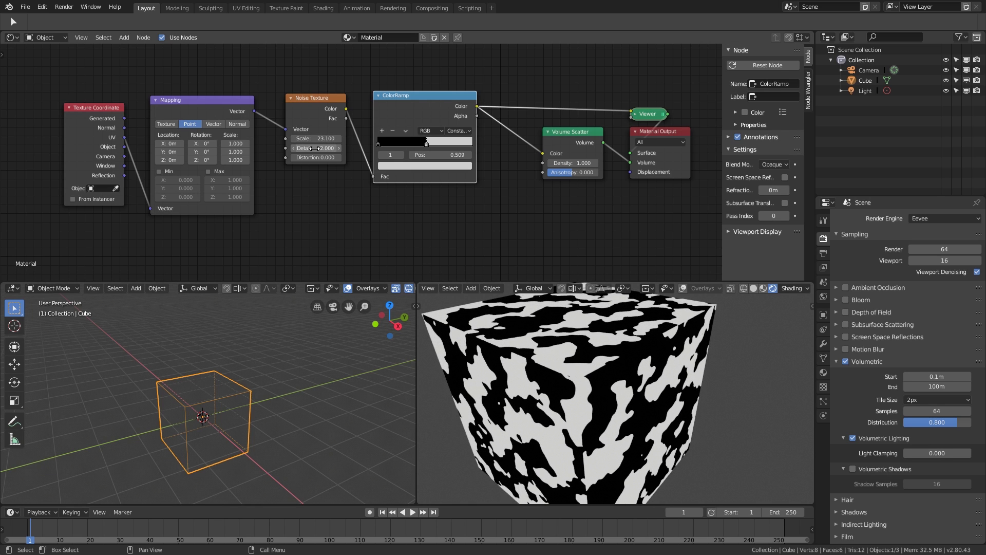
Step: Set the Noise Texture detail to 0 and check the pattern around the cube
{"action": "left_click_drag", "start_coordinate": [314, 147], "coordinate": [277, 148]}
{"action": "scroll", "coordinate": [493, 311], "scroll_direction": "down", "scroll_amount": 3}
{"action": "middle_click_drag", "start_coordinate": [493, 313], "coordinate": [659, 336]}
{"action": "middle_click_drag", "start_coordinate": [538, 391], "coordinate": [540, 397]}
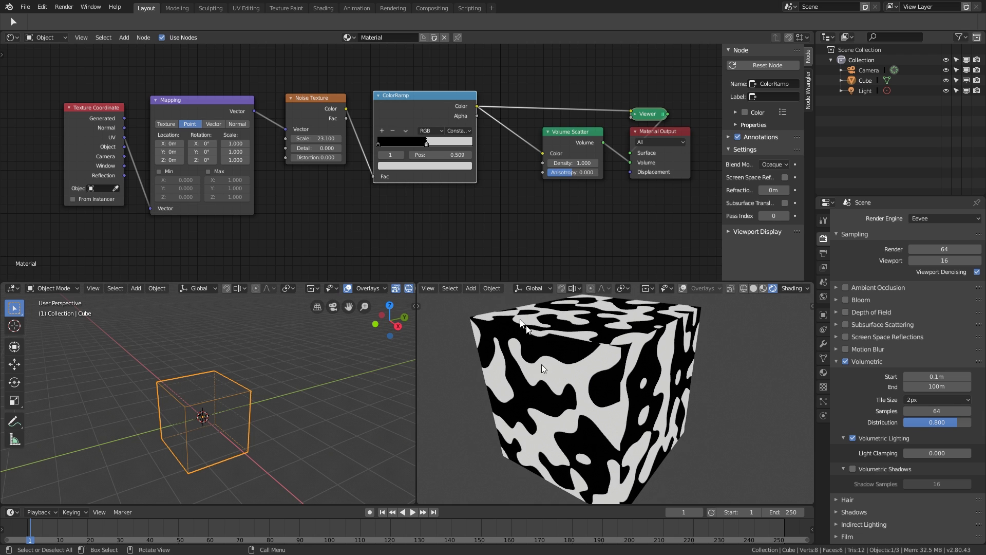
Step: Move the Texture Coordinate node away from Mapping and drive the Mapping vector with its Object output instead of UV
{"action": "middle_click_drag", "start_coordinate": [365, 197], "coordinate": [475, 194]}
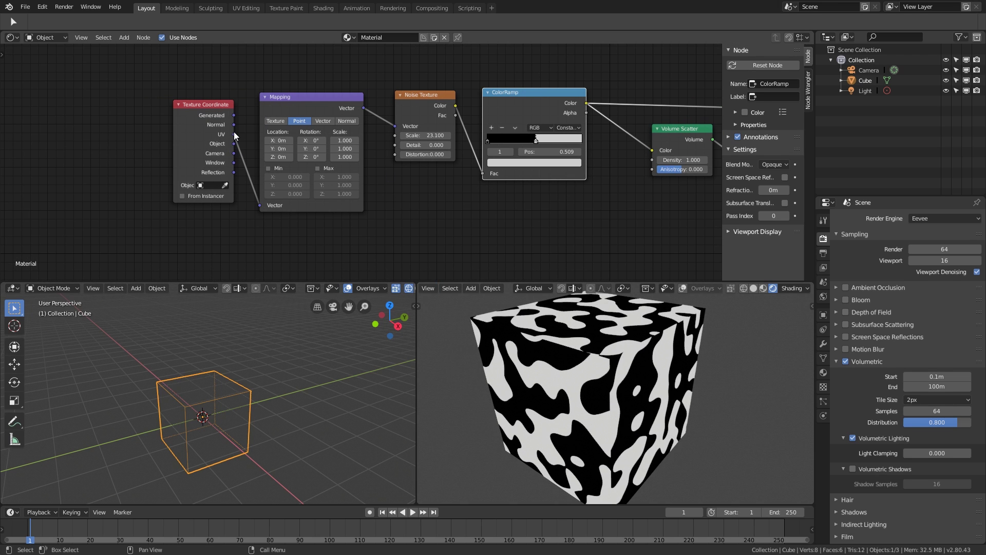
{"action": "middle_click_drag", "start_coordinate": [599, 323], "coordinate": [521, 328]}
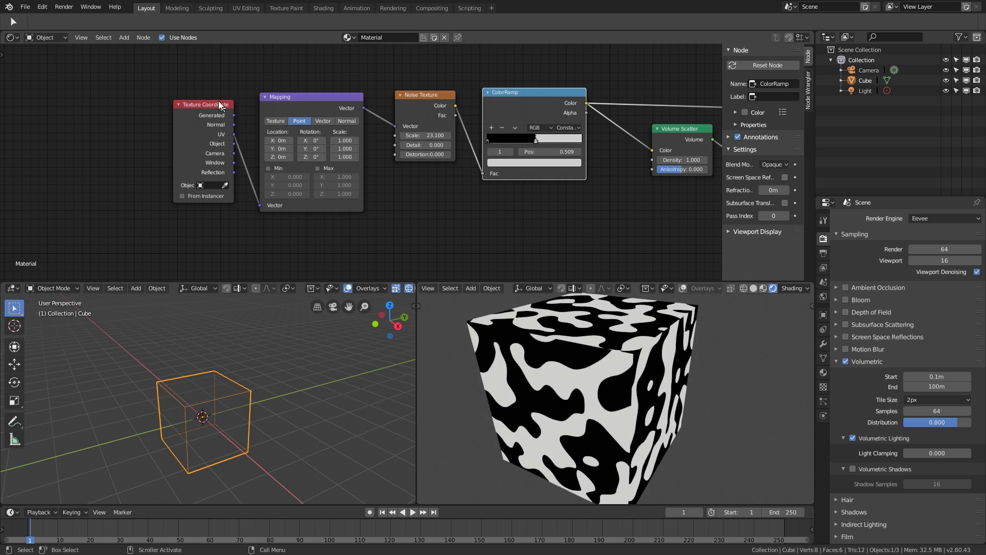
{"action": "left_click_drag", "start_coordinate": [201, 109], "coordinate": [170, 116]}
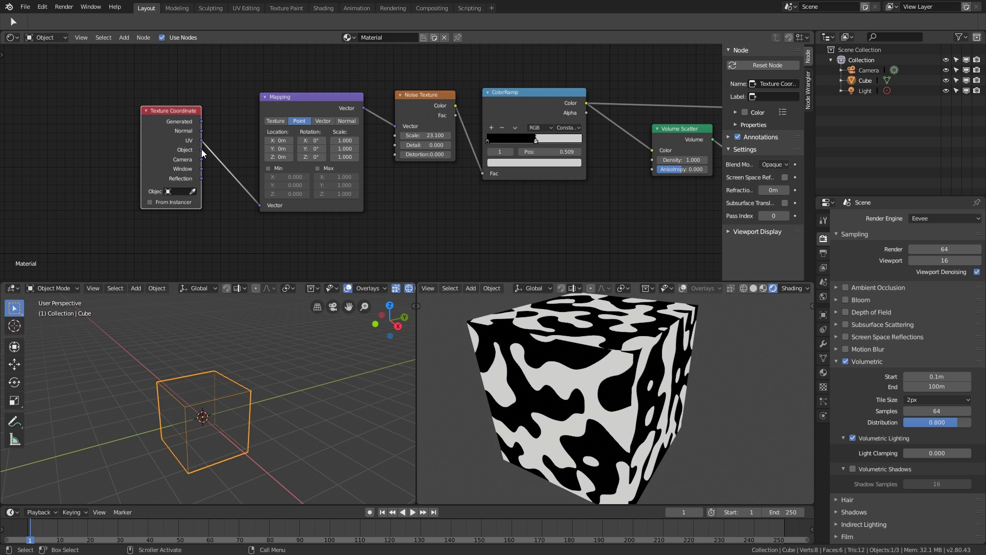
{"action": "left_click_drag", "start_coordinate": [258, 205], "coordinate": [257, 204]}
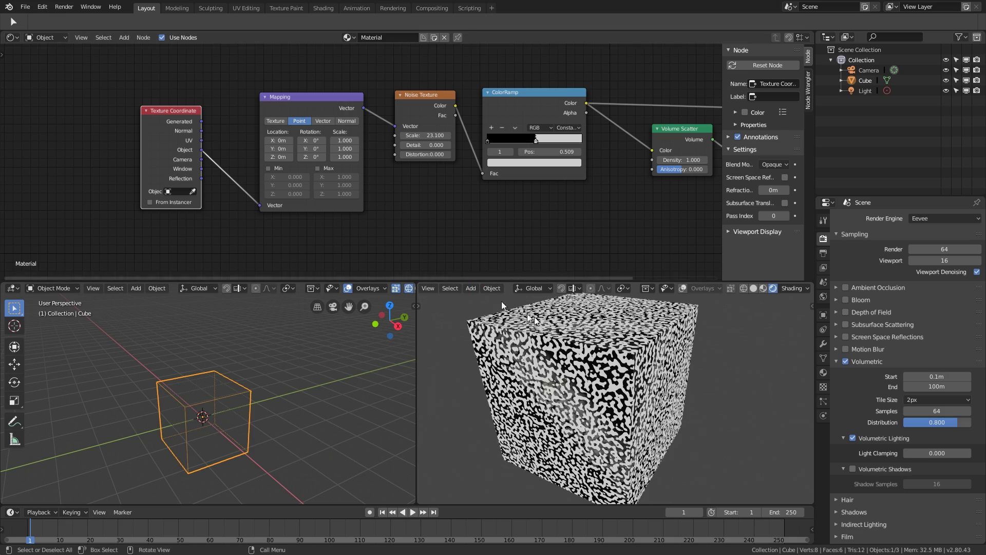
{"action": "middle_click_drag", "start_coordinate": [580, 344], "coordinate": [651, 345]}
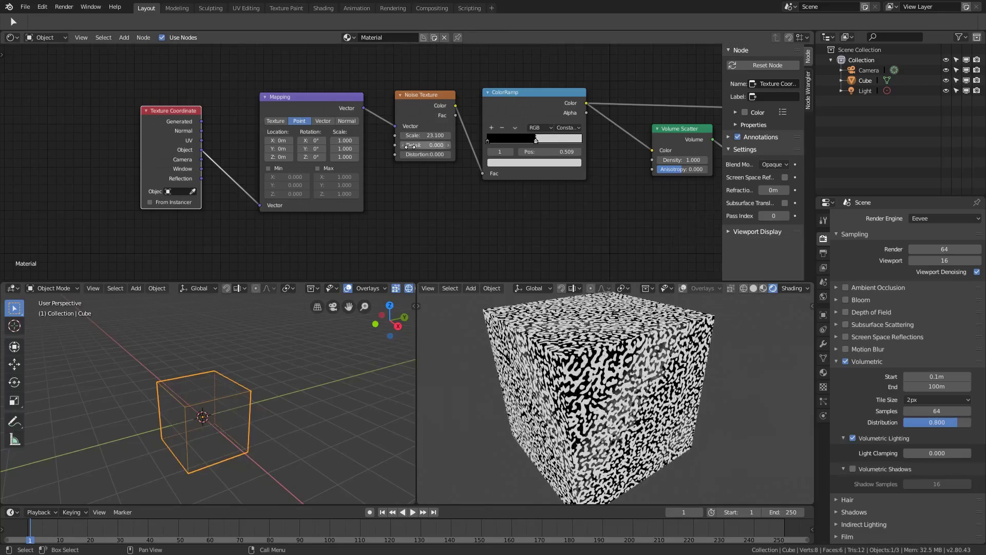
Step: Set the Noise Texture scale to 1.2 and nudge the node toward the ColorRamp
{"action": "scroll", "coordinate": [410, 147], "scroll_direction": "up", "scroll_amount": 1}
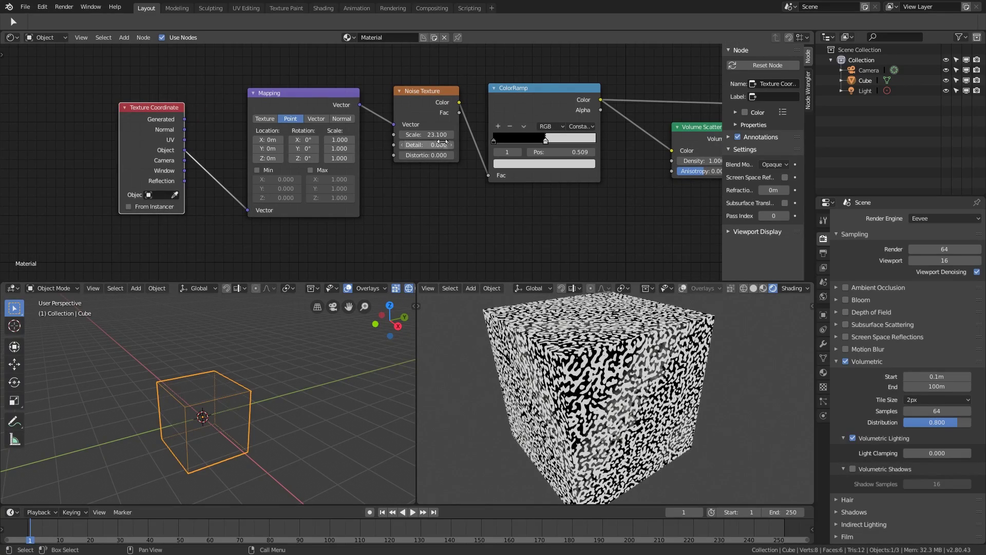
{"action": "left_click_drag", "start_coordinate": [441, 136], "coordinate": [330, 136]}
{"action": "mouse_move", "coordinate": [437, 139]}
{"action": "left_mouse_down"}
{"action": "mouse_move", "coordinate": [454, 133]}
{"action": "mouse_move", "coordinate": [436, 132]}
{"action": "left_mouse_up"}
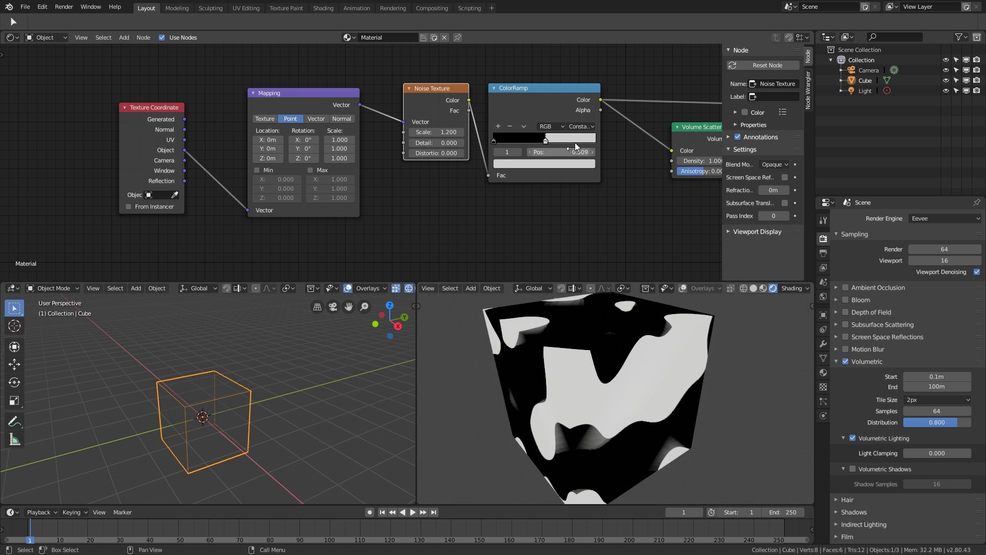
Step: Switch the preview back to the Volume Scatter shader and move that node closer to the ColorRamp
{"action": "middle_click_drag", "start_coordinate": [636, 149], "coordinate": [589, 147]}
{"action": "scroll", "coordinate": [576, 138], "scroll_direction": "up", "scroll_amount": 1}
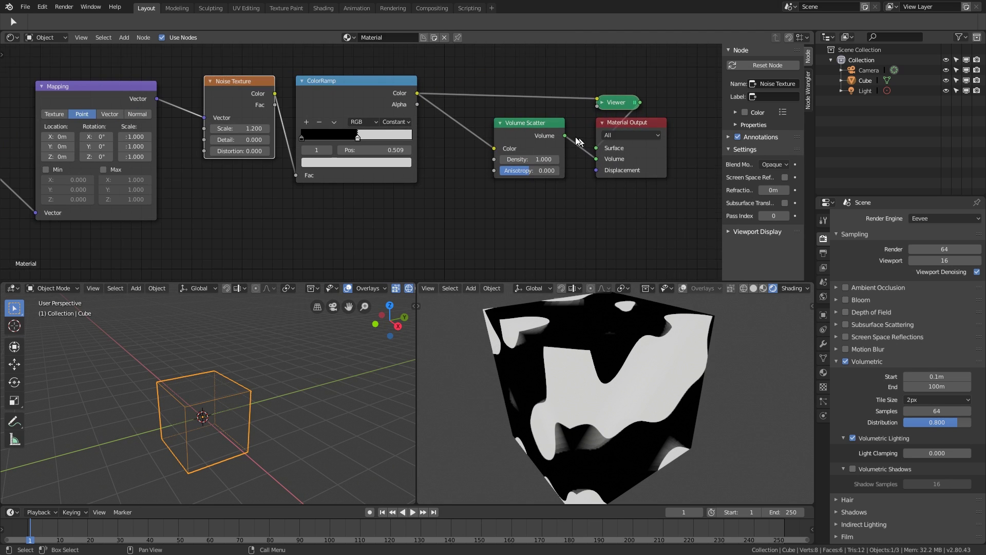
{"action": "left_click", "coordinate": [546, 125], "text": "ctrl+shift"}
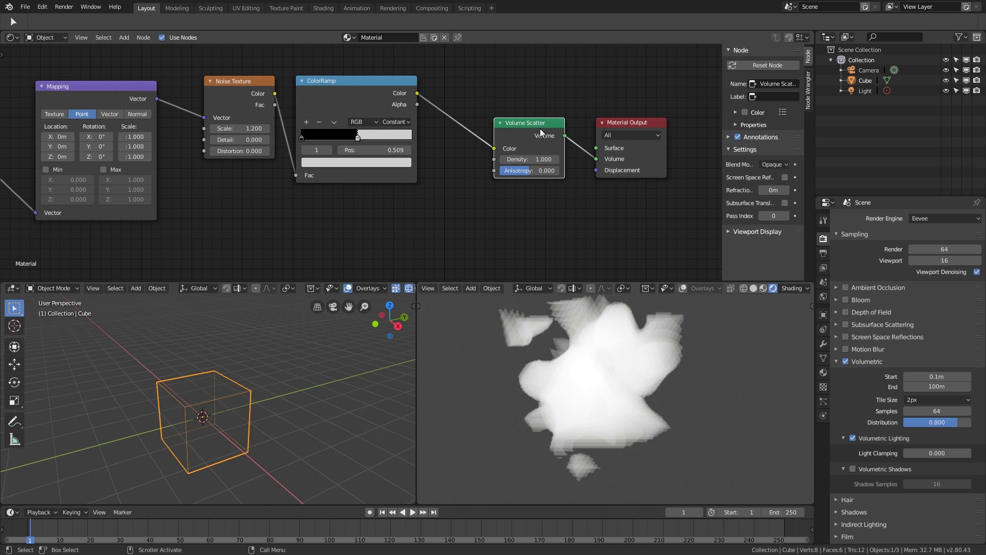
{"action": "left_click_drag", "start_coordinate": [540, 129], "coordinate": [508, 116]}
{"action": "middle_click_drag", "start_coordinate": [562, 345], "coordinate": [598, 360]}
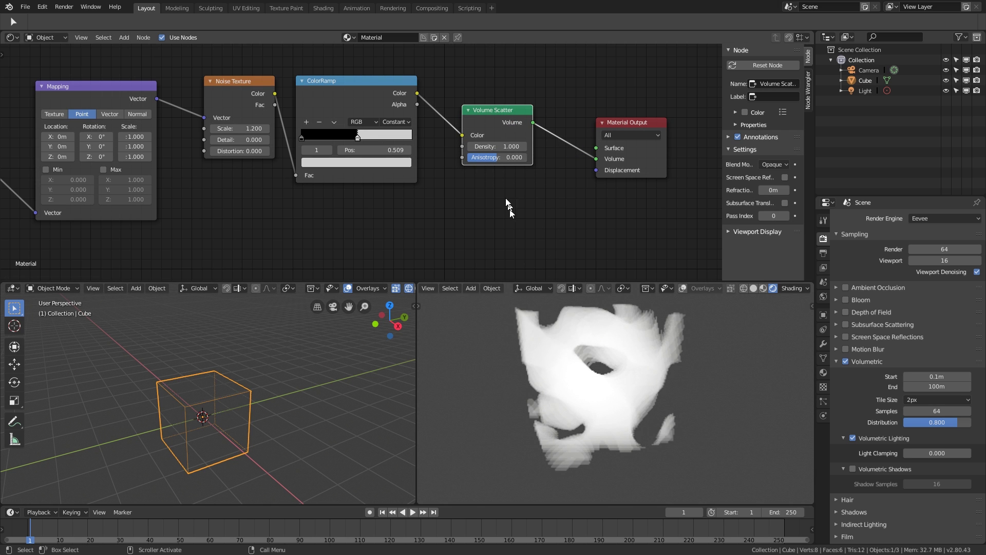
Step: Try rotating the noise pattern about 59.7° around Z in the Mapping node
{"action": "middle_click_drag", "start_coordinate": [390, 165], "coordinate": [511, 167]}
{"action": "middle_click_drag", "start_coordinate": [369, 196], "coordinate": [412, 174]}
{"action": "middle_click_drag", "start_coordinate": [332, 139], "coordinate": [314, 163]}
{"action": "scroll", "coordinate": [241, 135], "scroll_direction": "up", "scroll_amount": 1}
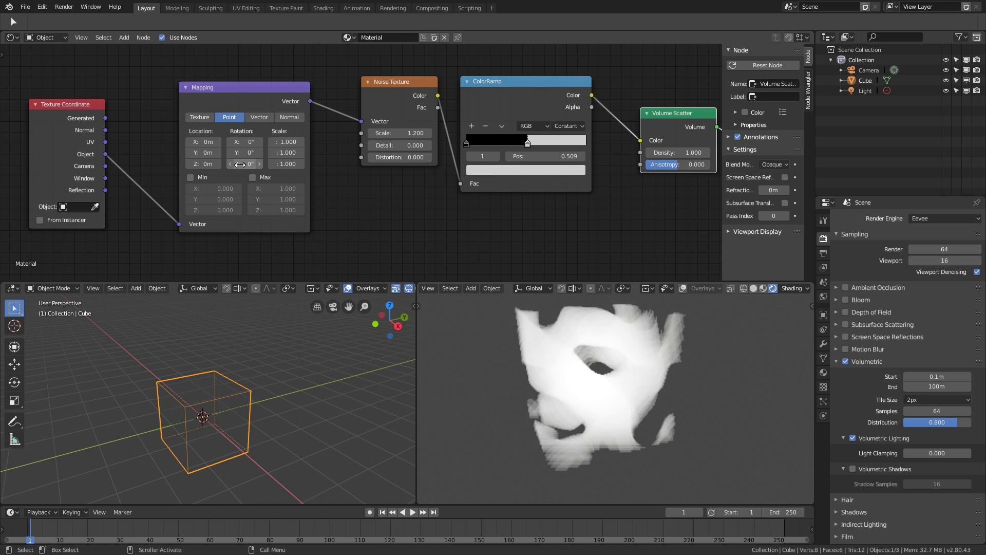
{"action": "left_click_drag", "start_coordinate": [240, 165], "coordinate": [308, 164]}
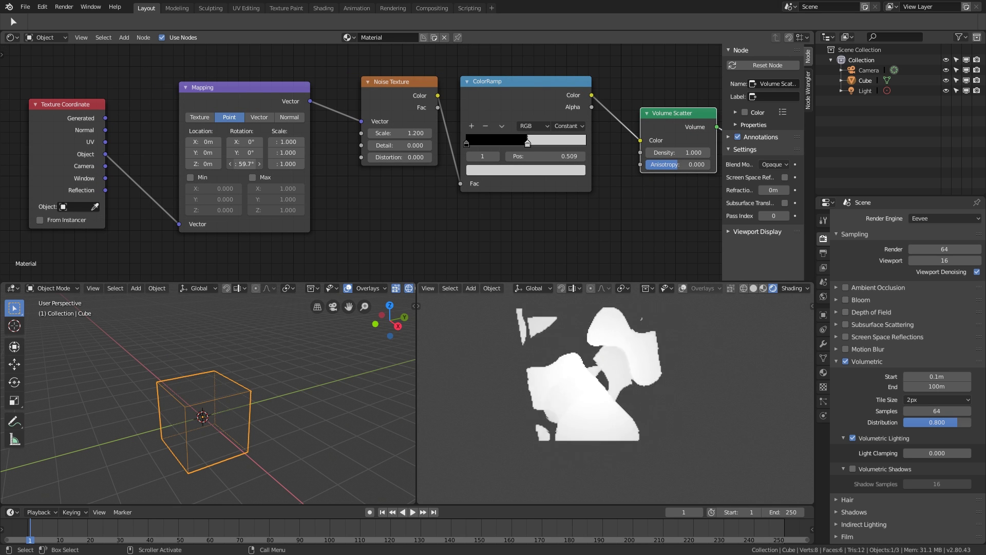
{"action": "right_click", "coordinate": [239, 164]}
Step: Preview the ColorRamp output on the cube again and disconnect the Volume Scatter node from the Material Output
{"action": "middle_click_drag", "start_coordinate": [684, 181], "coordinate": [478, 176]}
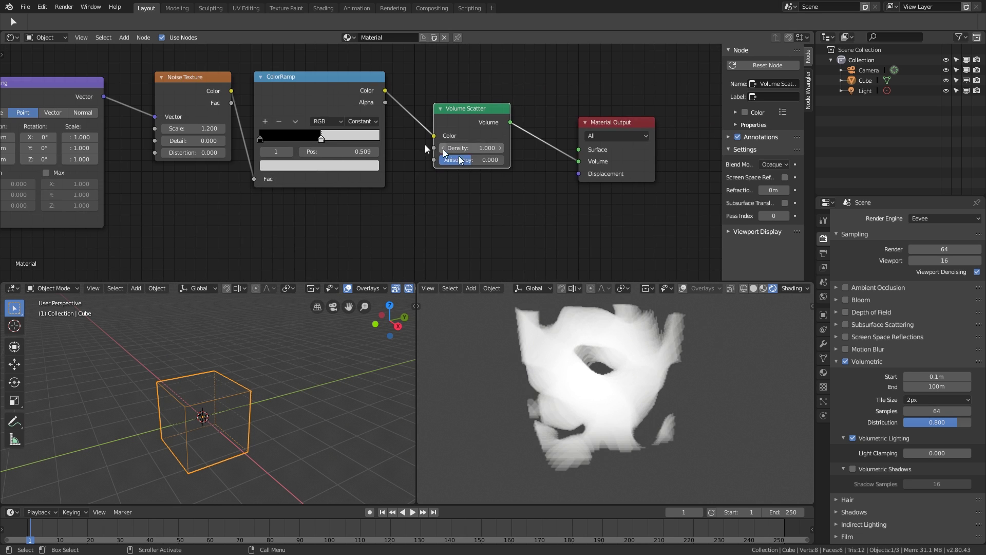
{"action": "left_click", "coordinate": [294, 82], "text": "ctrl+shift"}
{"action": "middle_click_drag", "start_coordinate": [233, 168], "coordinate": [357, 198]}
{"action": "middle_click_drag", "start_coordinate": [196, 209], "coordinate": [211, 198]}
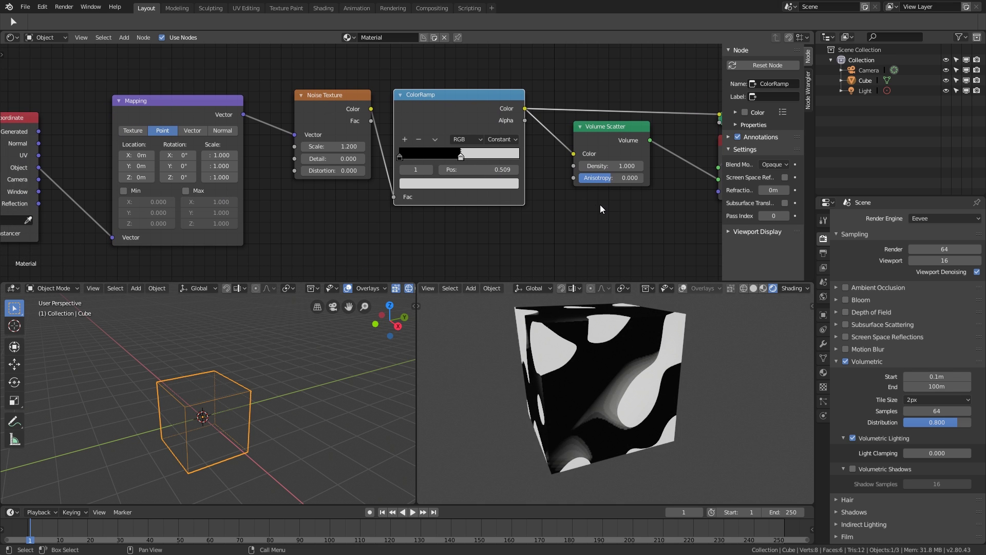
{"action": "middle_click_drag", "start_coordinate": [663, 175], "coordinate": [596, 184]}
{"action": "left_click_drag", "start_coordinate": [626, 179], "coordinate": [621, 181]}
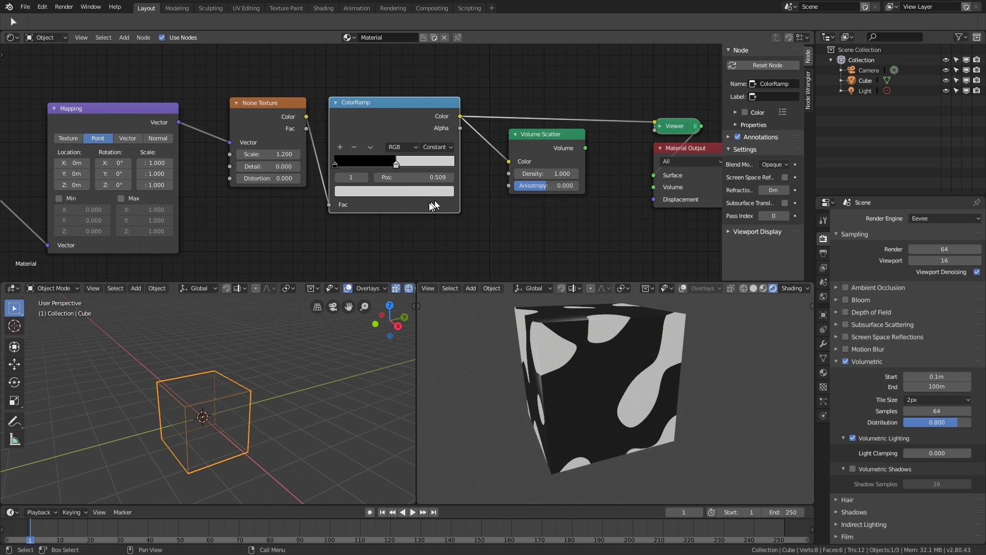
Step: Try rotating the noise pattern around the Z, Y and X axes in the Mapping node
{"action": "middle_click_drag", "start_coordinate": [430, 206], "coordinate": [534, 196]}
{"action": "scroll", "coordinate": [528, 195], "scroll_direction": "down", "scroll_amount": 1}
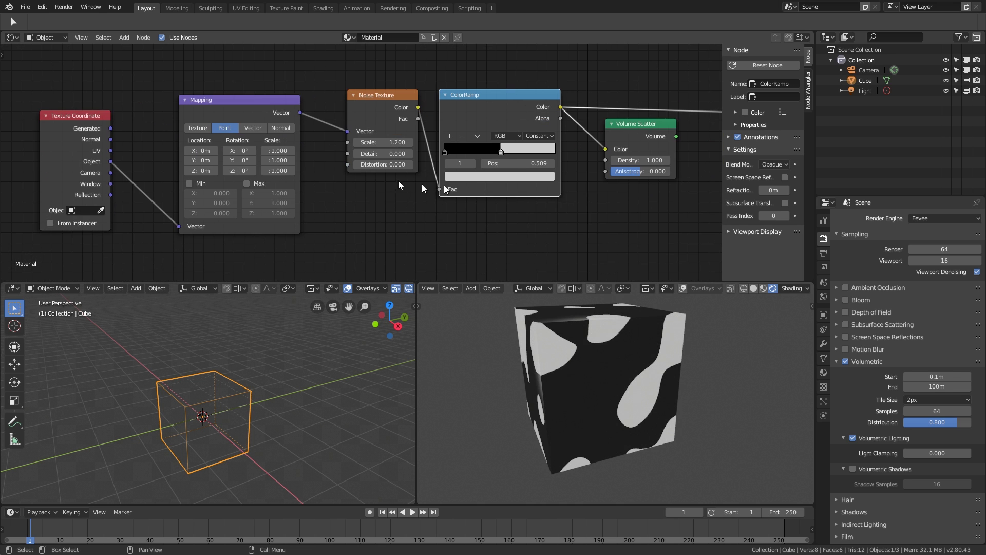
{"action": "left_click_drag", "start_coordinate": [234, 170], "coordinate": [303, 150]}
{"action": "right_click", "coordinate": [236, 170]}
{"action": "right_click", "coordinate": [238, 161]}
{"action": "right_click", "coordinate": [233, 150]}
{"action": "middle_click_drag", "start_coordinate": [422, 251], "coordinate": [434, 253]}
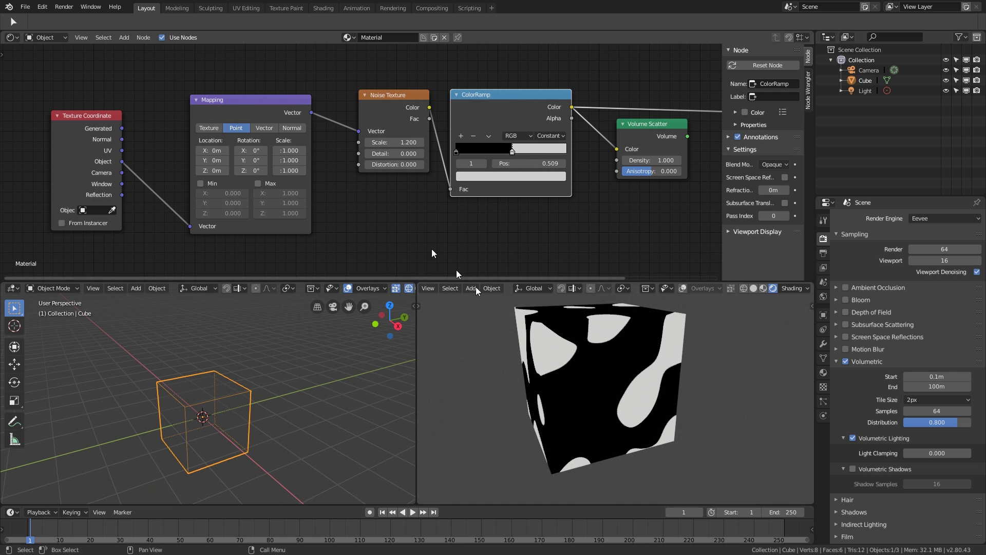
{"action": "middle_click_drag", "start_coordinate": [580, 375], "coordinate": [610, 392]}
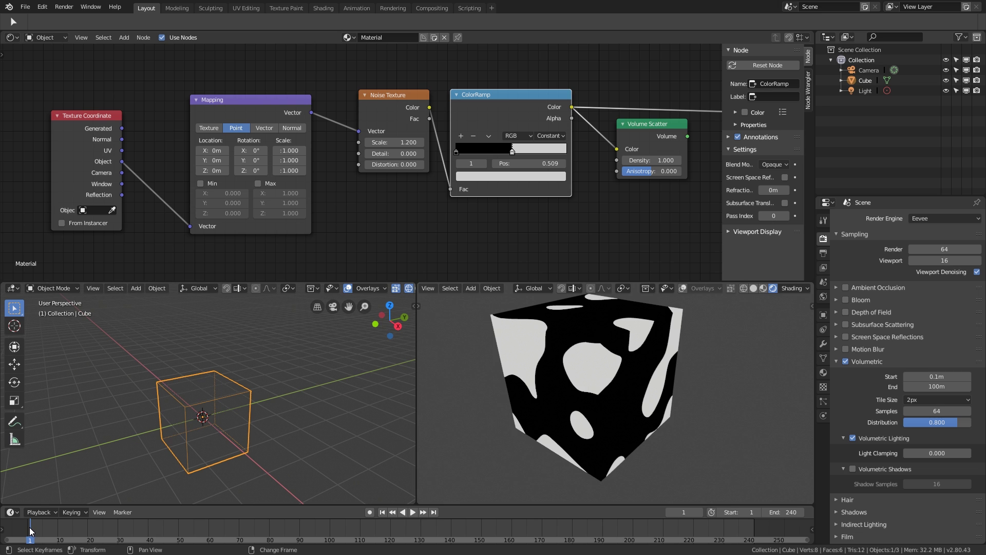
Step: At frame 0, keyframe only the X and Z rotation of the Mapping node at 0°
{"action": "left_click_drag", "start_coordinate": [30, 531], "coordinate": [27, 533]}
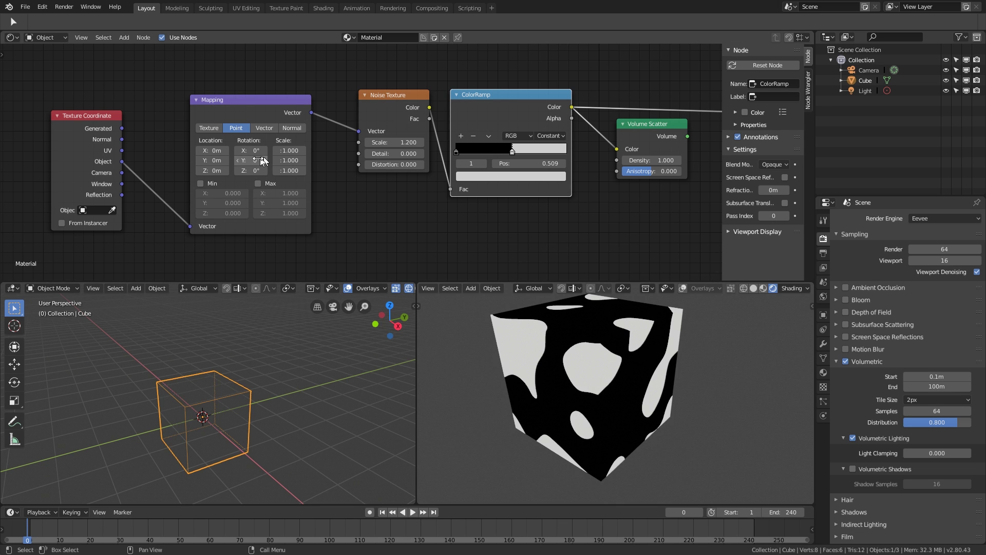
{"action": "right_click", "coordinate": [247, 171]}
{"action": "left_click", "coordinate": [247, 171]}
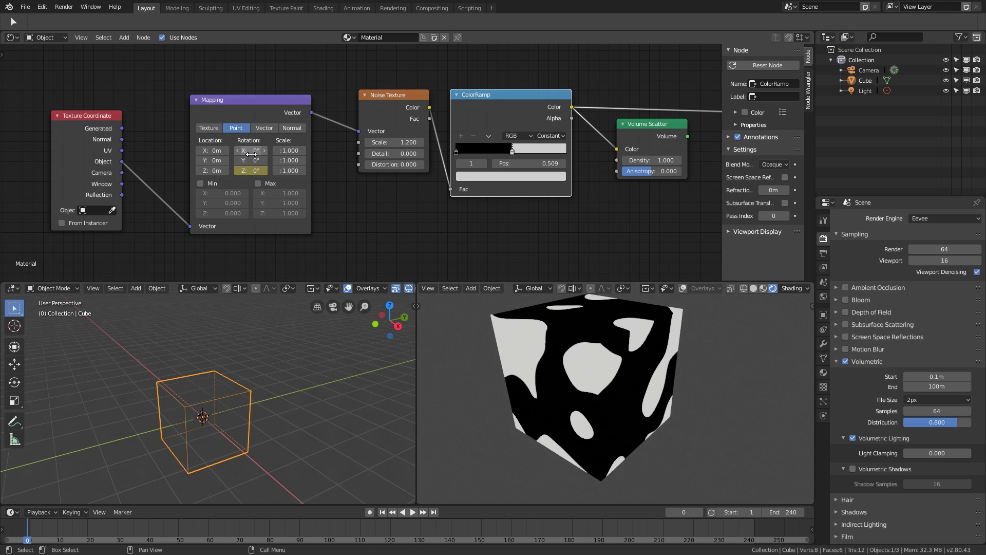
{"action": "right_click", "coordinate": [251, 151]}
{"action": "left_click", "coordinate": [251, 151]}
{"action": "left_click_drag", "start_coordinate": [250, 150], "coordinate": [308, 150]}
{"action": "key", "text": "Escape"}
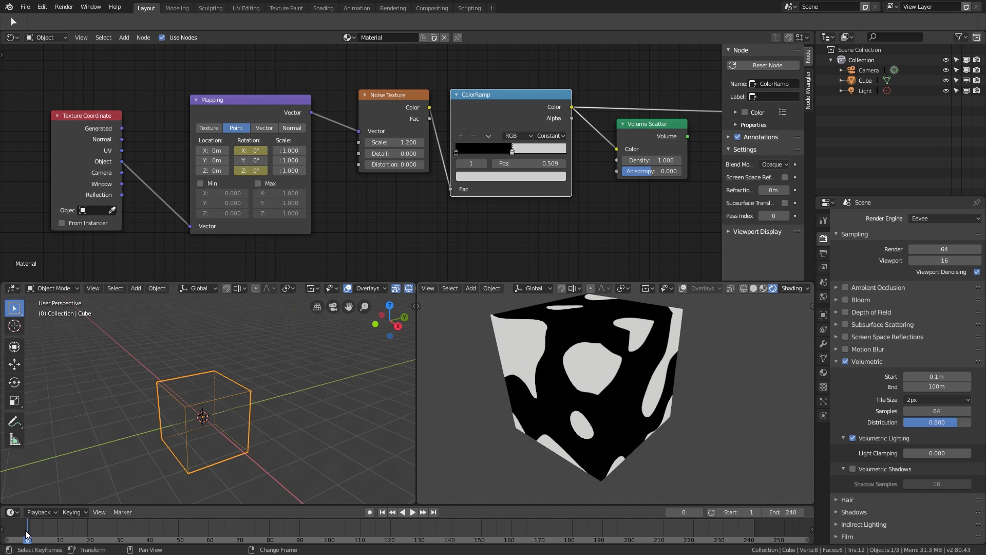
Step: At frame 240, keyframe the Mapping node's X and Z rotation individually at 360°
{"action": "left_click_drag", "start_coordinate": [27, 534], "coordinate": [759, 543]}
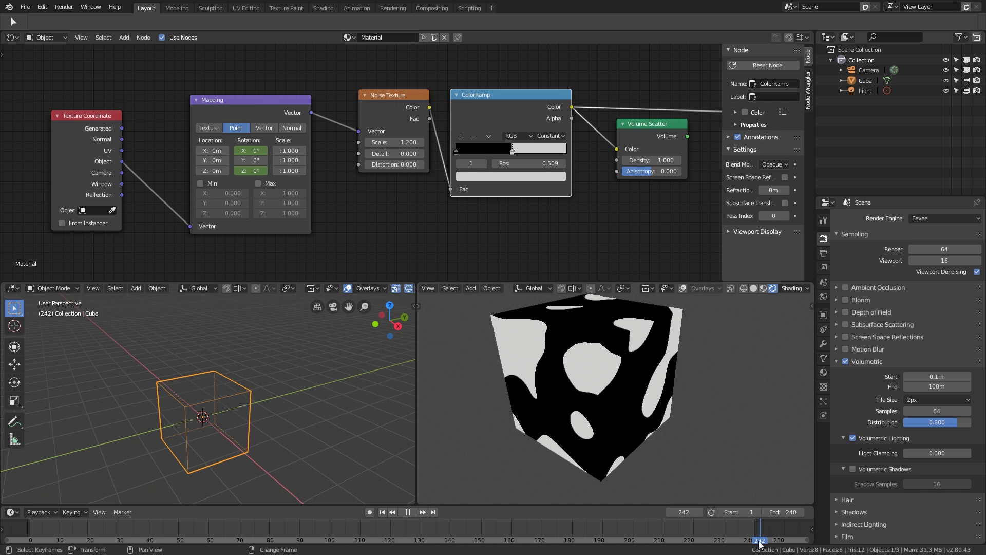
{"action": "right_click_drag", "start_coordinate": [755, 542], "coordinate": [755, 542]}
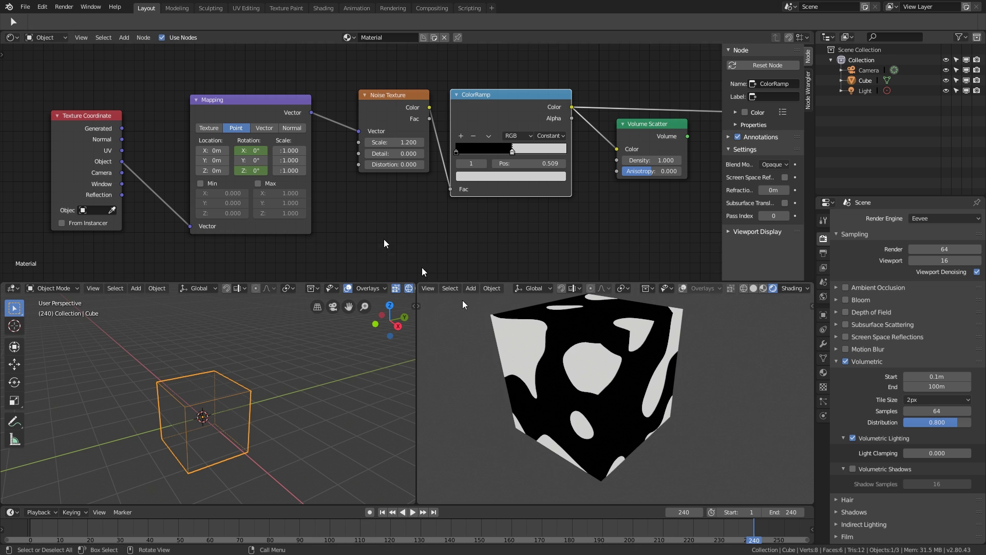
{"action": "right_click", "coordinate": [249, 171]}
{"action": "left_click", "coordinate": [249, 170]}
{"action": "right_click", "coordinate": [245, 148]}
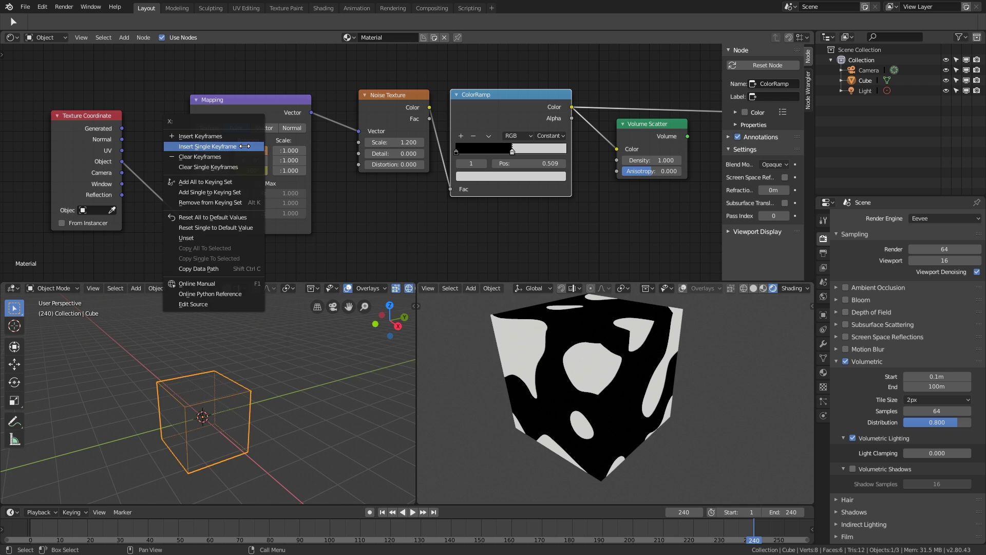
{"action": "left_click", "coordinate": [244, 147]}
Step: Scrub the timeline between frames 0 and 240 to compare the noise pattern at the start and end of the loop
{"action": "right_click_drag", "start_coordinate": [215, 525], "coordinate": [754, 529]}
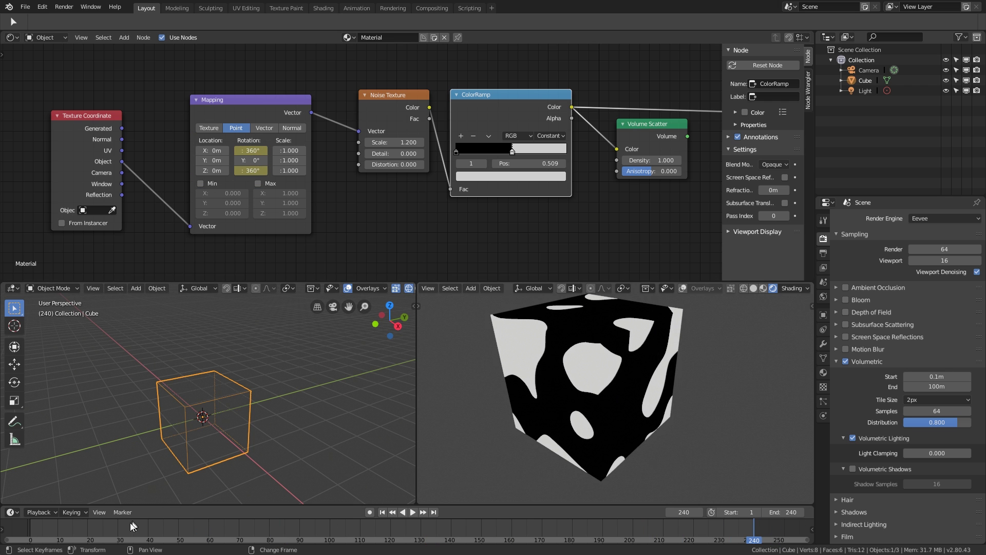
{"action": "right_click", "coordinate": [30, 529]}
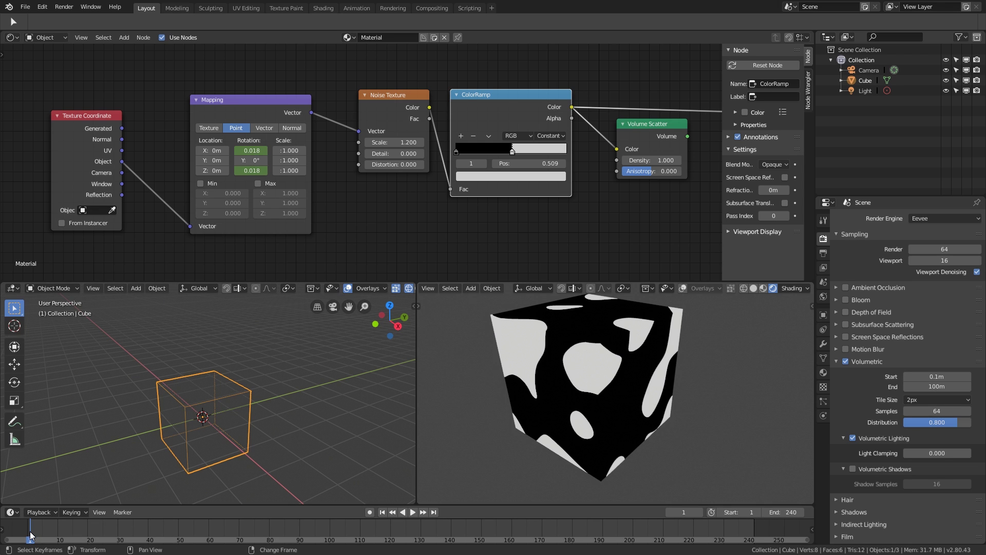
{"action": "right_click", "coordinate": [755, 530]}
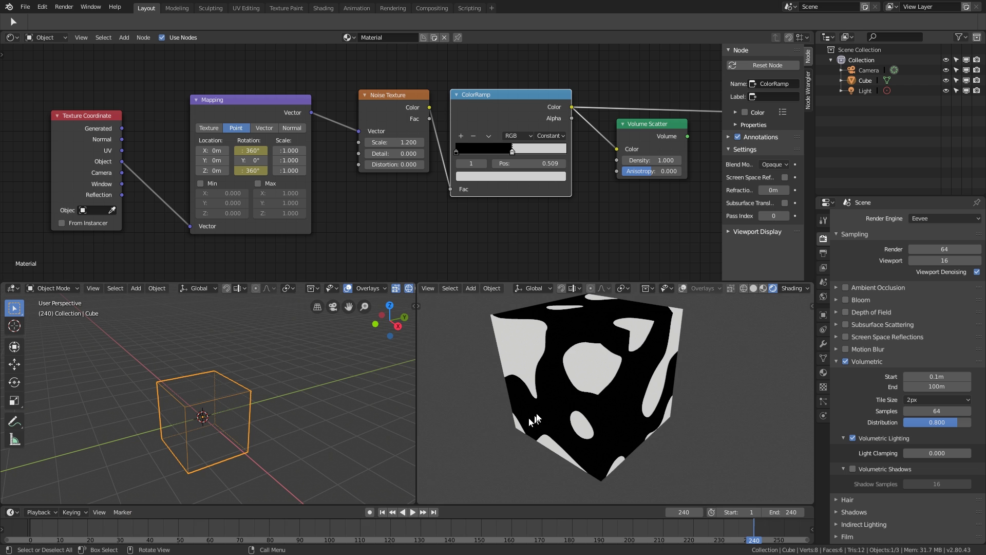
{"action": "right_click_drag", "start_coordinate": [746, 531], "coordinate": [18, 528]}
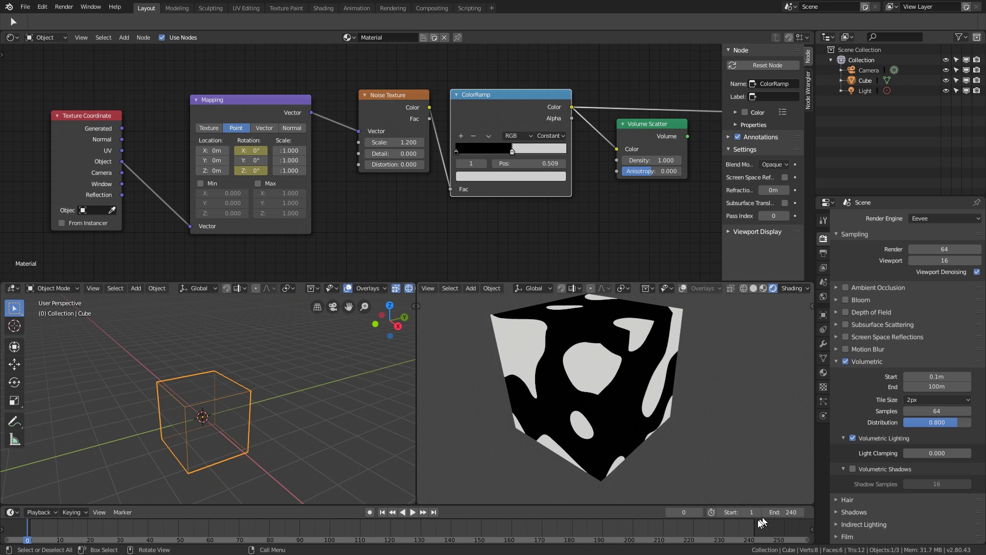
{"action": "right_click_drag", "start_coordinate": [754, 536], "coordinate": [21, 542]}
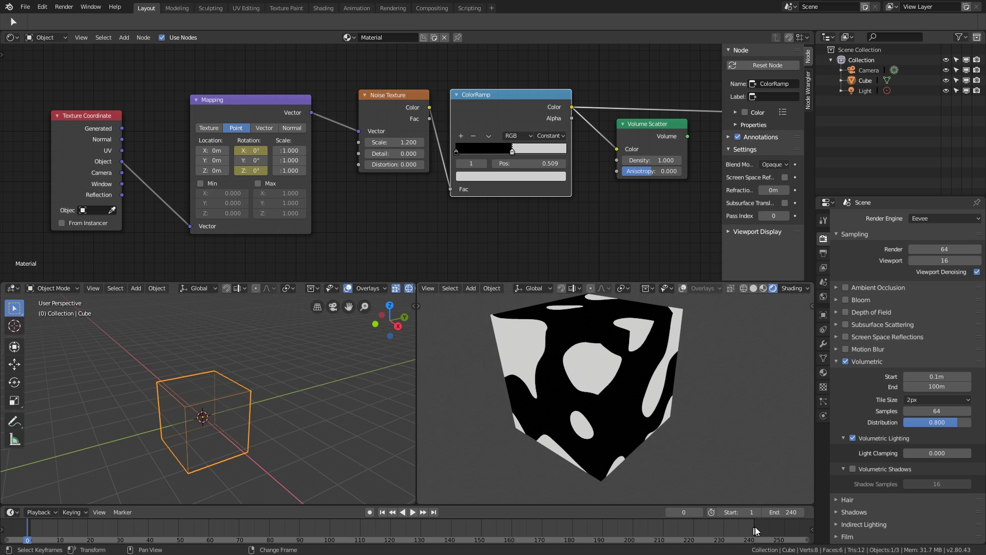
{"action": "right_click", "coordinate": [29, 527]}
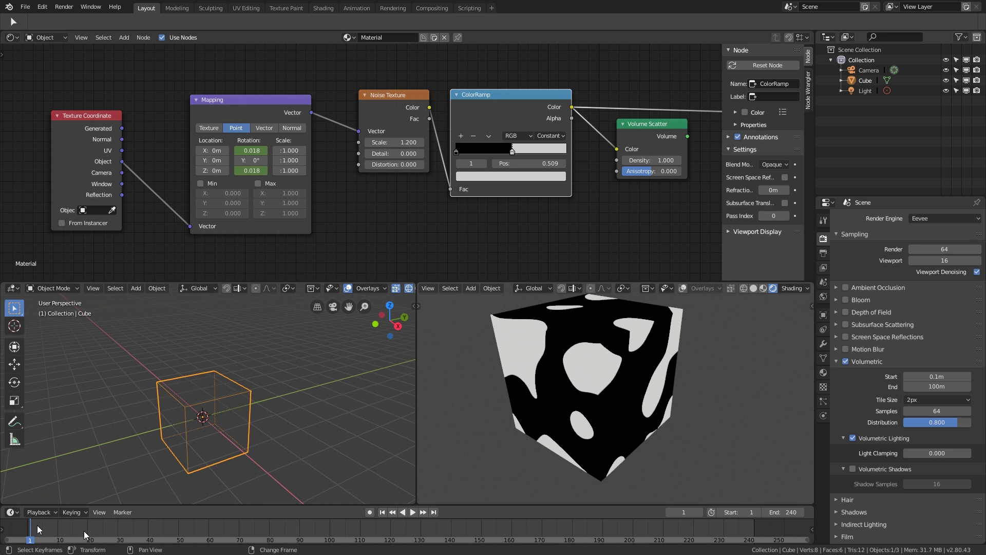
{"action": "right_click", "coordinate": [757, 529]}
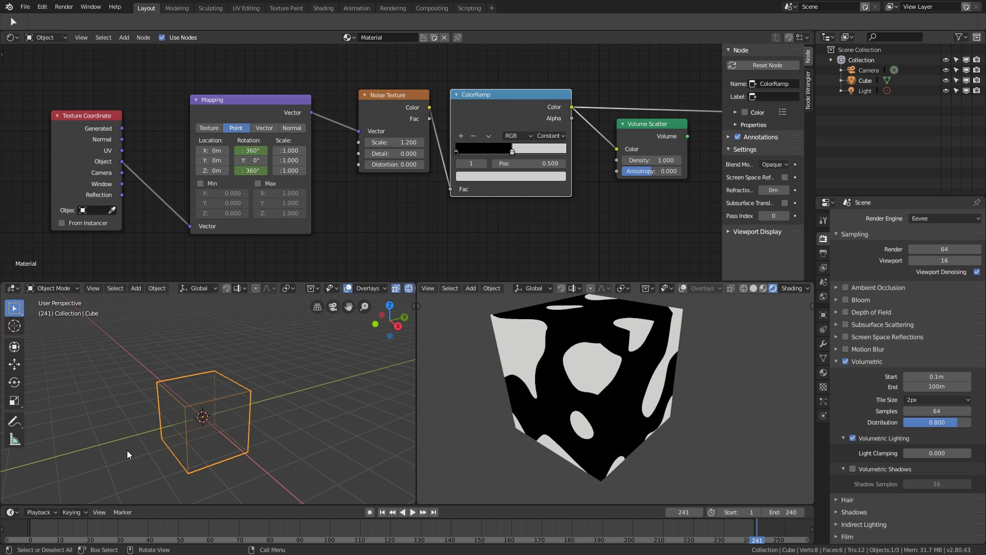
{"action": "right_click_drag", "start_coordinate": [25, 529], "coordinate": [509, 531]}
Step: Connect the Volume Scatter to the Material Output's Volume input, delete the Viewer node, and scrub through the volume animation
{"action": "middle_click_drag", "start_coordinate": [686, 133], "coordinate": [591, 139]}
{"action": "scroll", "coordinate": [613, 140], "scroll_direction": "up", "scroll_amount": 3}
{"action": "left_click_drag", "start_coordinate": [560, 148], "coordinate": [639, 195]}
{"action": "left_click", "coordinate": [677, 129]}
{"action": "key", "text": "x"}
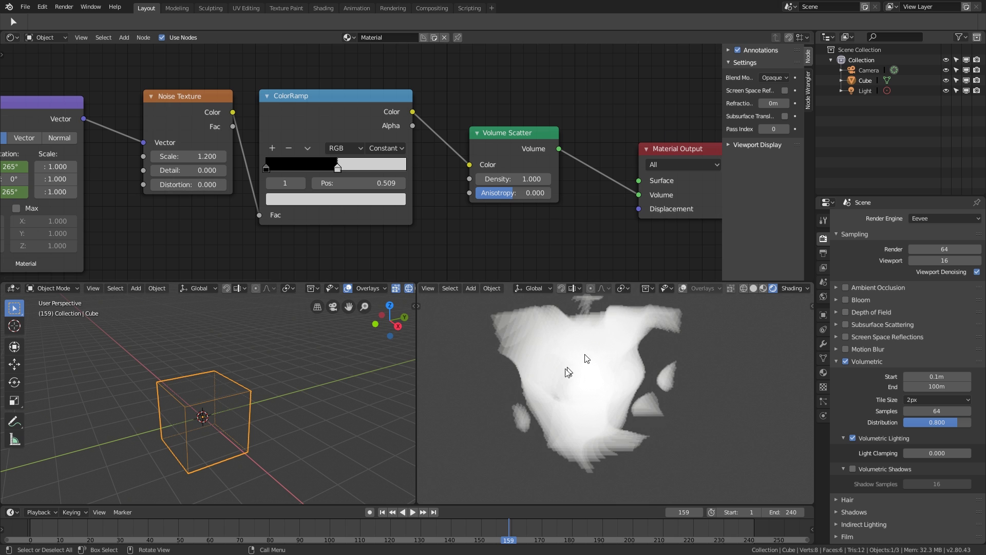
{"action": "right_click_drag", "start_coordinate": [123, 525], "coordinate": [324, 533]}
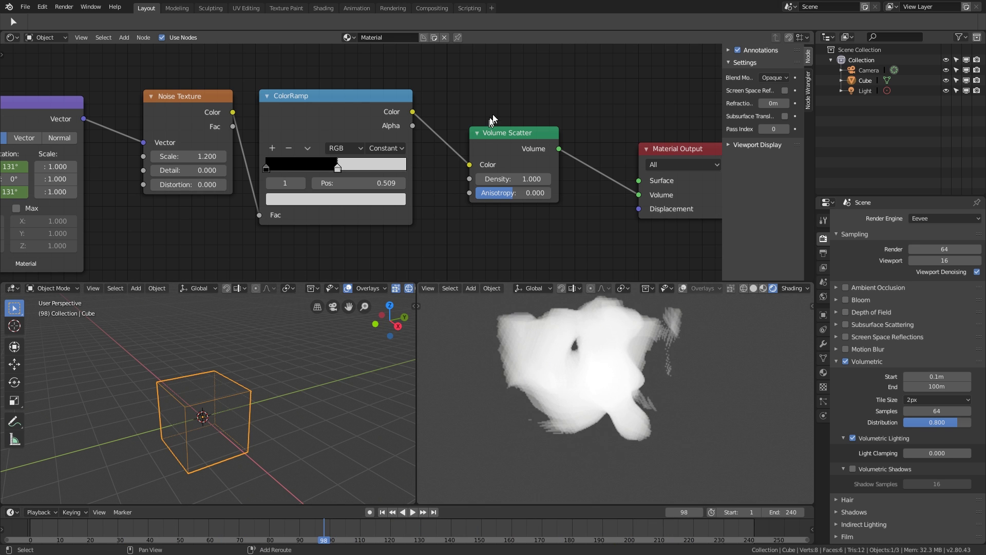
Step: Preview the ColorRamp output on the cube and play and scrub the animation to examine the rotation speed
{"action": "left_click", "coordinate": [298, 109], "text": "ctrl+shift"}
{"action": "middle_click_drag", "start_coordinate": [306, 149], "coordinate": [333, 145]}
{"action": "key", "text": "space"}
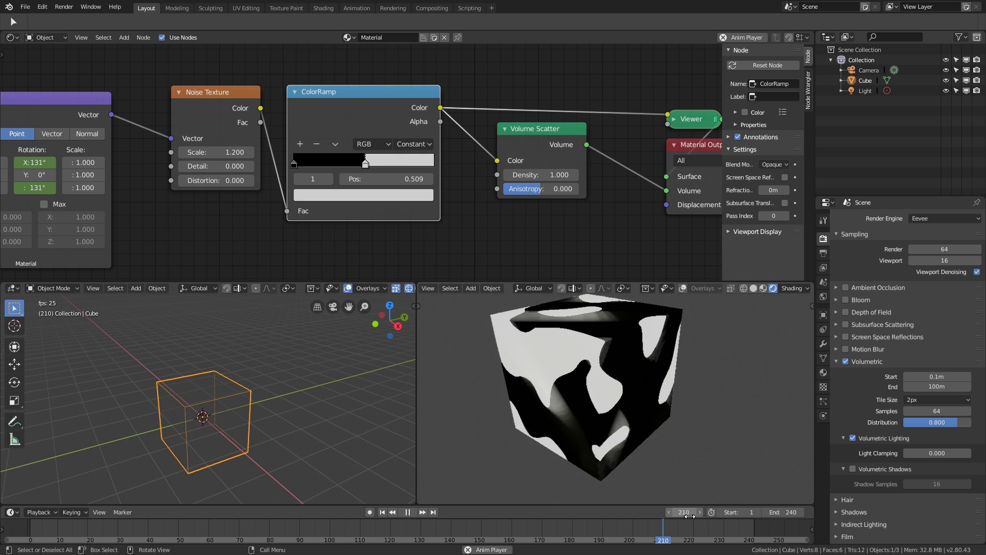
{"action": "key", "text": "space"}
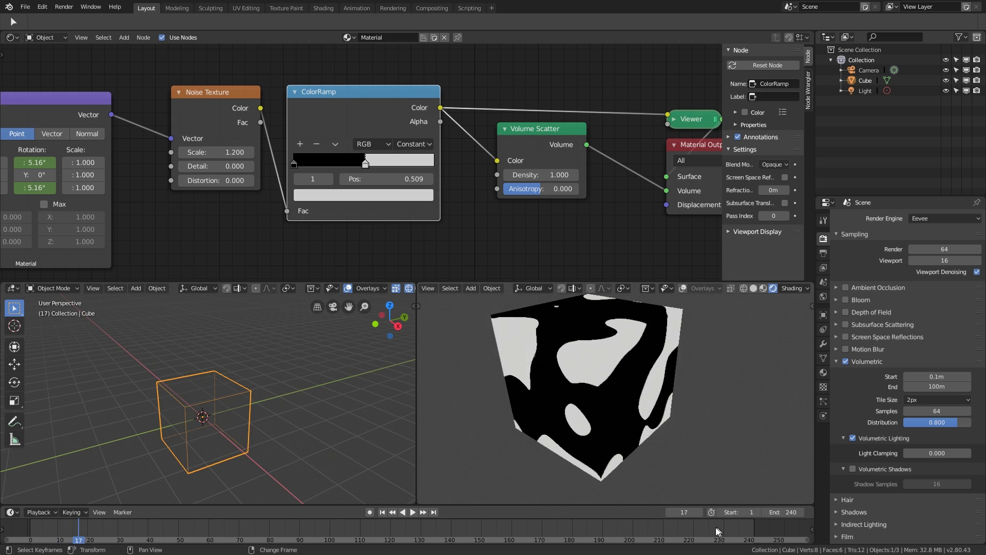
{"action": "scroll", "coordinate": [161, 141], "scroll_direction": "down", "scroll_amount": 1}
{"action": "middle_click_drag", "start_coordinate": [155, 148], "coordinate": [330, 166]}
{"action": "scroll", "coordinate": [178, 152], "scroll_direction": "down", "scroll_amount": 3}
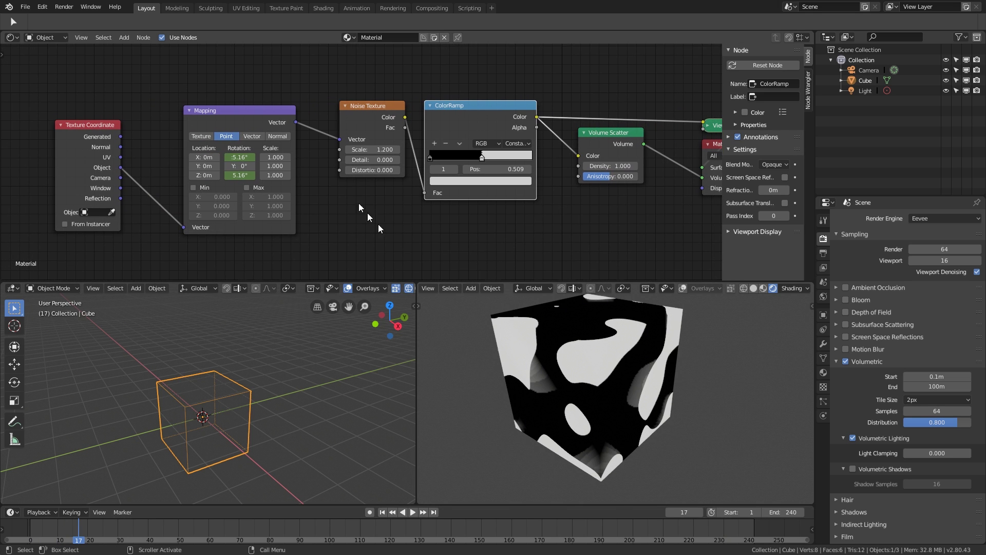
{"action": "right_click", "coordinate": [85, 516]}
{"action": "right_click_drag", "start_coordinate": [177, 526], "coordinate": [221, 543]}
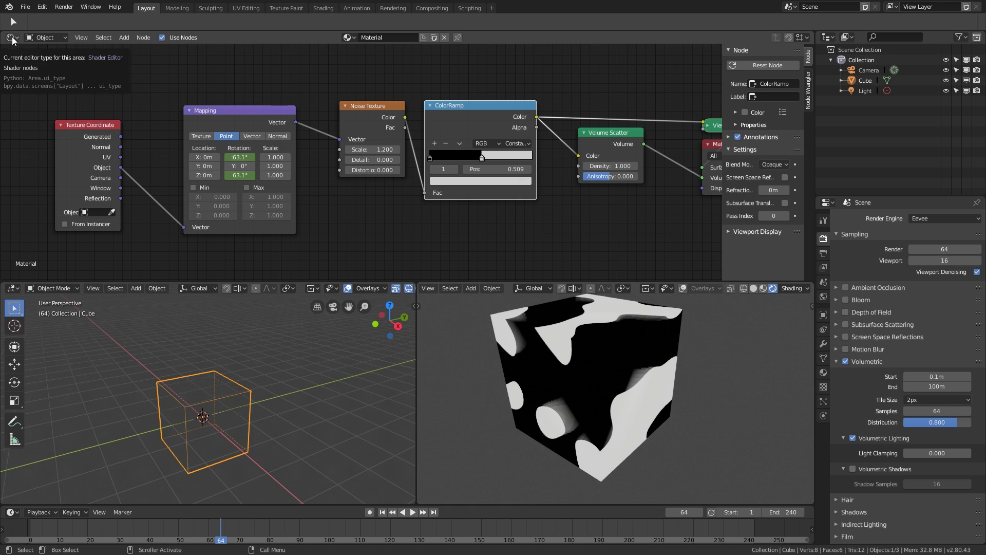
Step: Show the Mapping node's rotation curves in the Graph Editor and set their keyframe interpolation to Linear
{"action": "left_click", "coordinate": [242, 109]}
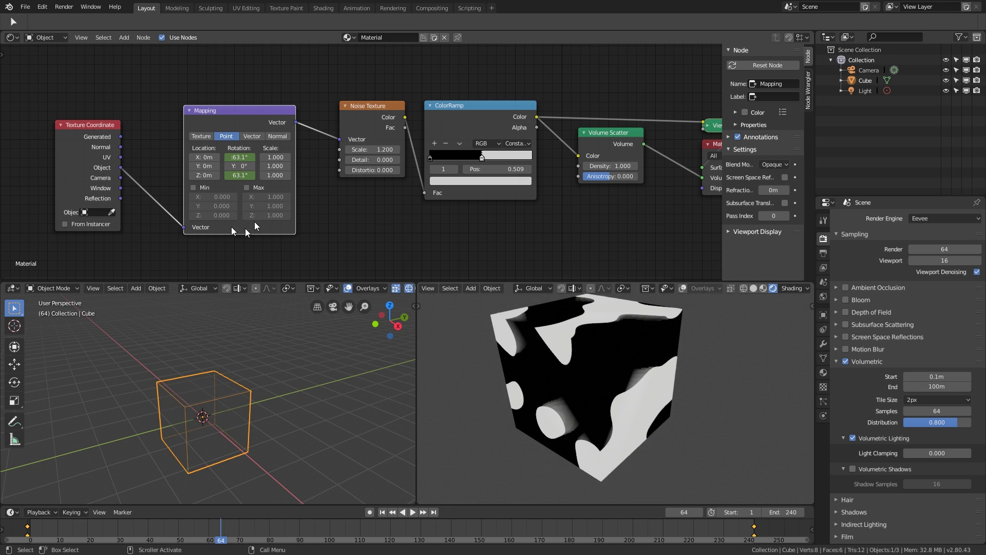
{"action": "left_click", "coordinate": [11, 37]}
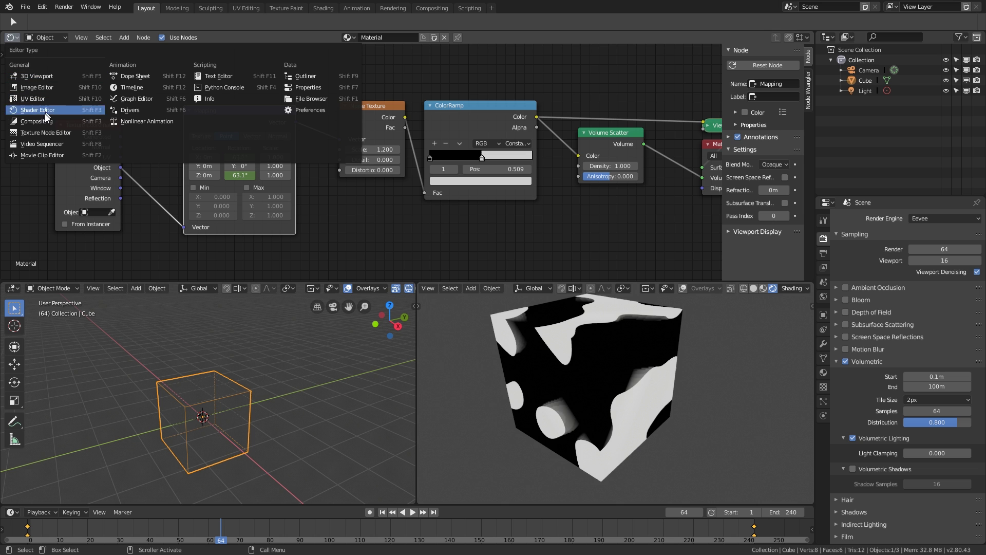
{"action": "key", "text": "g"}
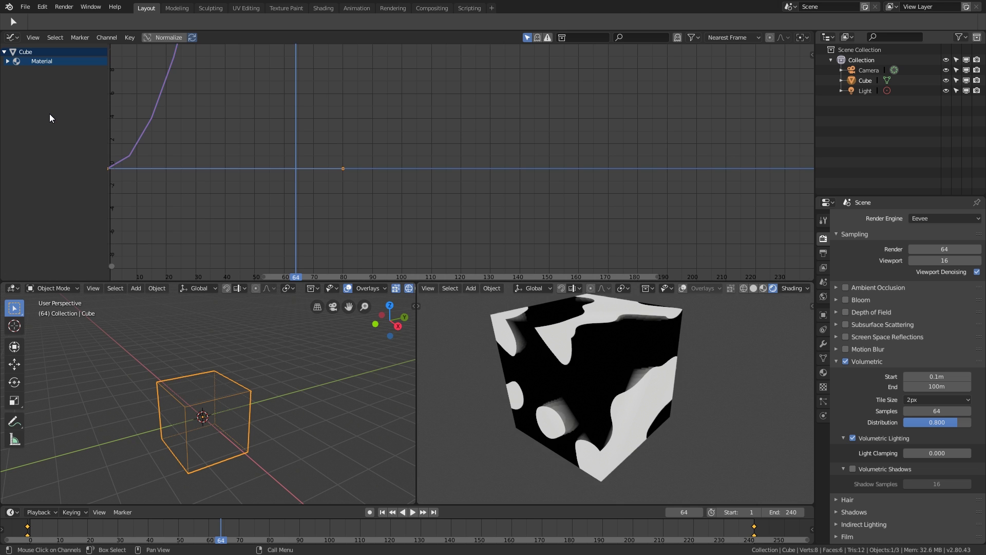
{"action": "scroll", "coordinate": [246, 122], "scroll_direction": "down", "scroll_amount": 5}
{"action": "middle_click_drag", "start_coordinate": [257, 131], "coordinate": [324, 201]}
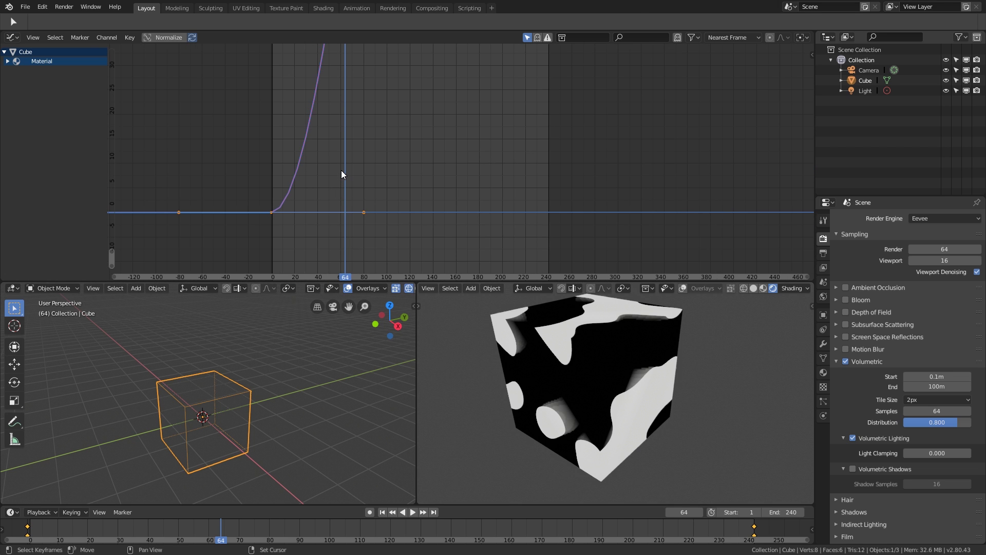
{"action": "key", "text": "Home"}
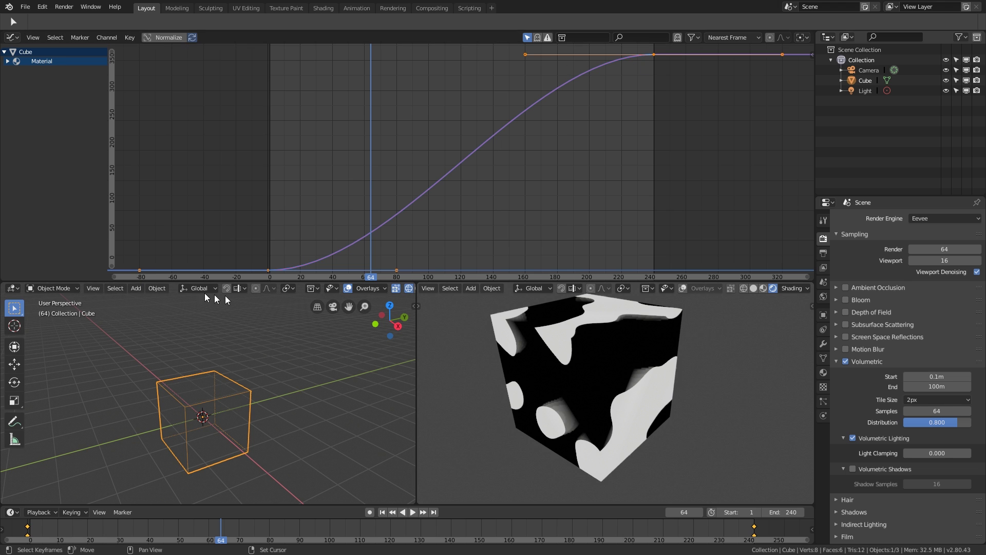
{"action": "key", "text": "t"}
{"action": "left_click", "coordinate": [482, 184]}
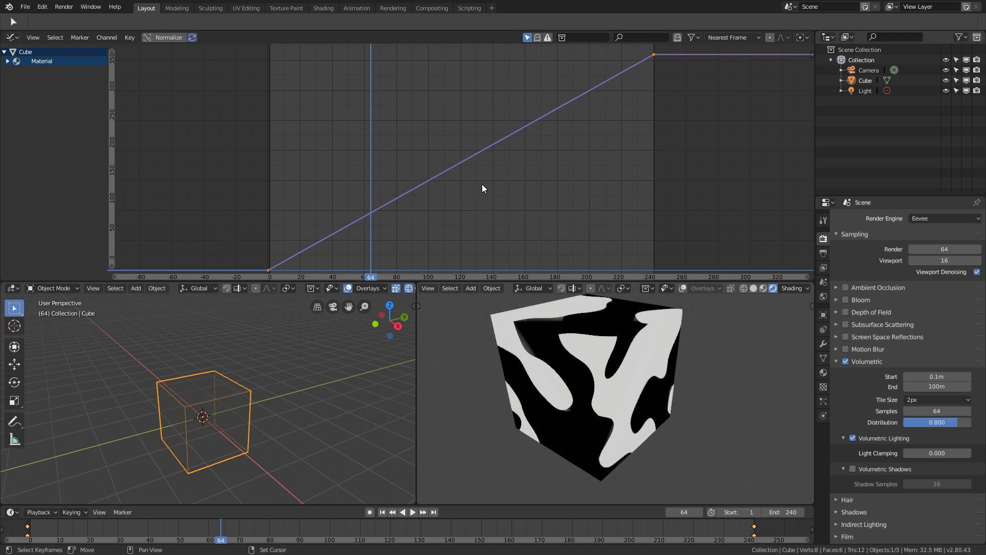
Step: Play and scrub the animation to check the pattern's motion with the linear curves
{"action": "right_click_drag", "start_coordinate": [400, 163], "coordinate": [520, 98]}
{"action": "key", "text": "space"}
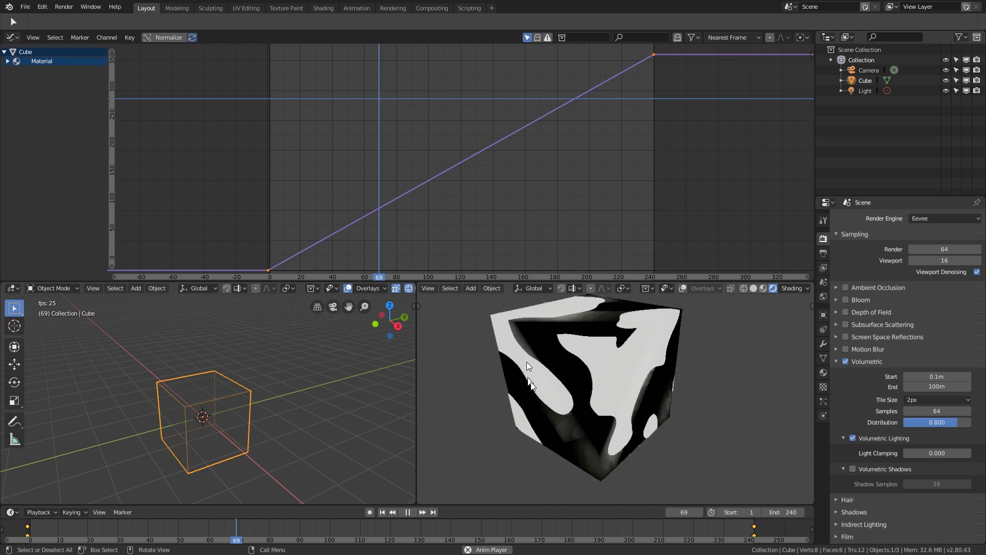
{"action": "right_click", "coordinate": [454, 226]}
{"action": "right_click_drag", "start_coordinate": [455, 226], "coordinate": [440, 139]}
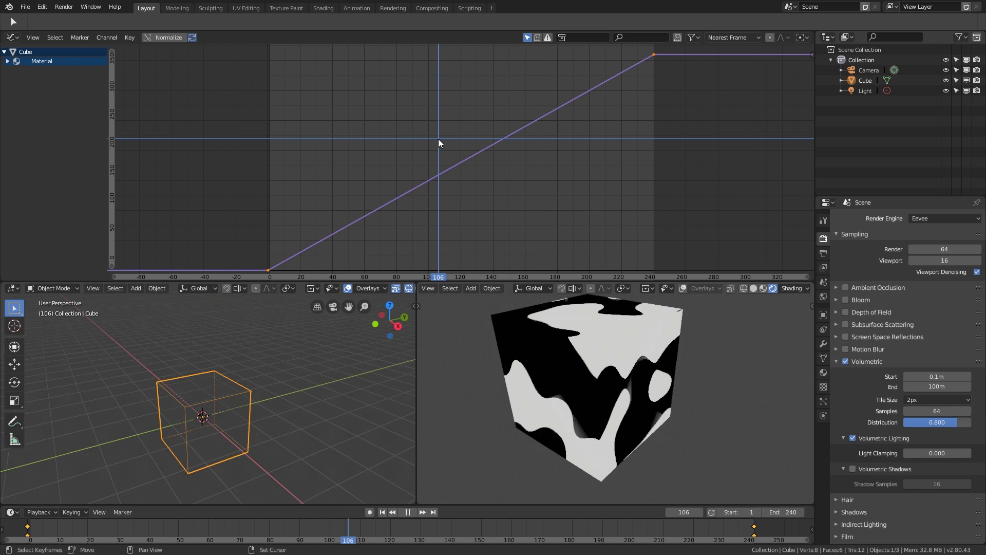
{"action": "key", "text": "space"}
Step: Return to the Shader Editor and delete the Viewer node so the cube renders as a volume
{"action": "left_click", "coordinate": [17, 39]}
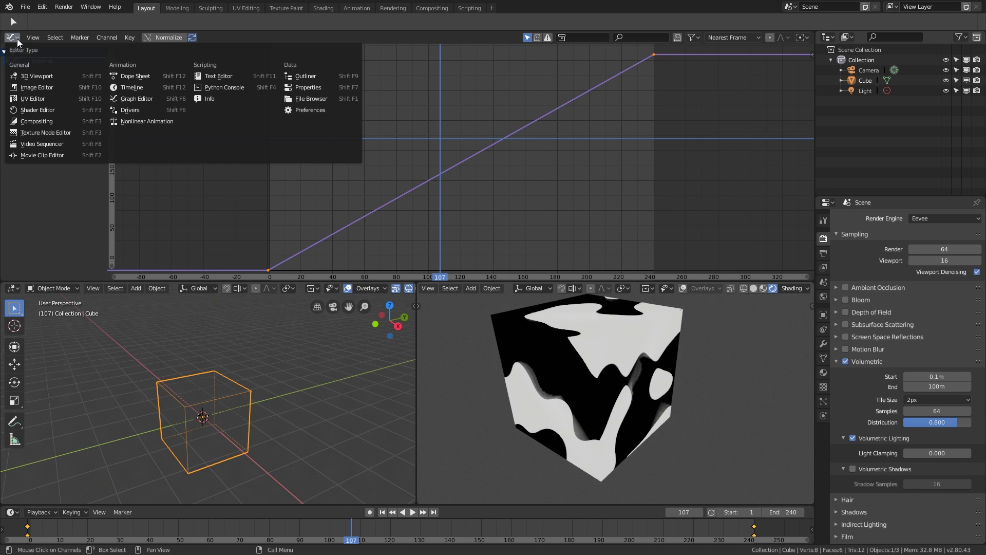
{"action": "left_click", "coordinate": [17, 39]}
{"action": "left_click", "coordinate": [17, 39]}
{"action": "left_click", "coordinate": [38, 109]}
{"action": "middle_click_drag", "start_coordinate": [592, 180], "coordinate": [521, 173]}
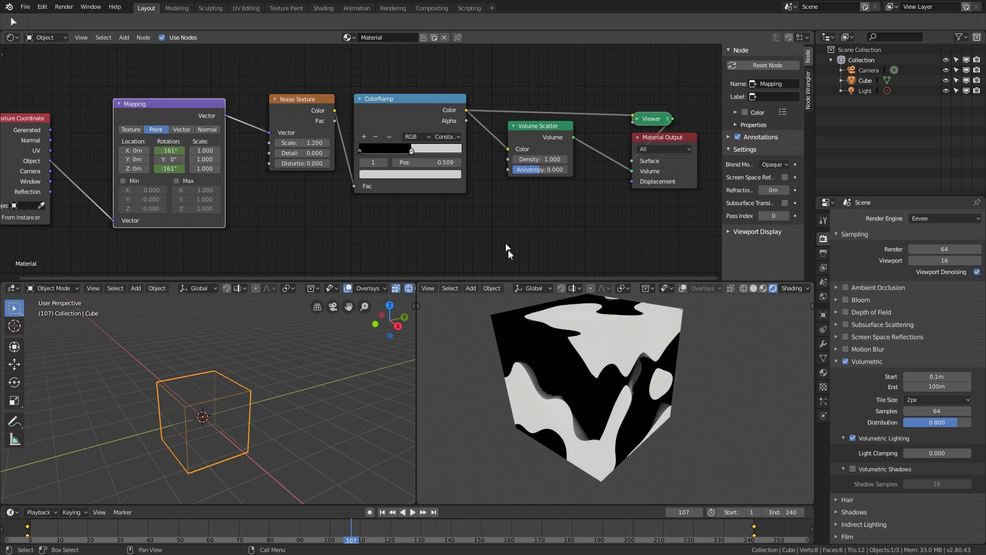
{"action": "key", "text": "x"}
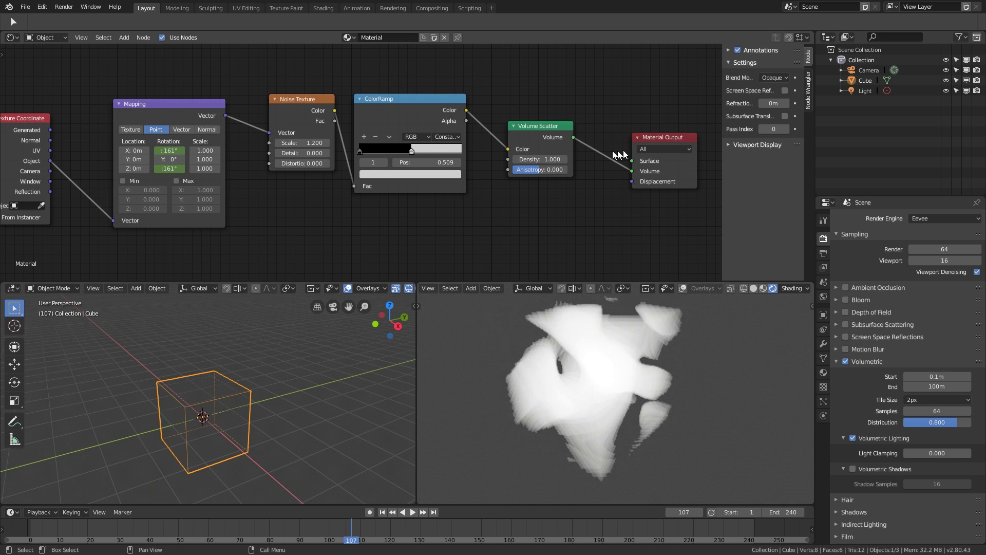
Step: Move the Volume Scatter node slightly lower between the ColorRamp and the Material Output
{"action": "left_click_drag", "start_coordinate": [542, 134], "coordinate": [548, 146]}
{"action": "scroll", "coordinate": [589, 356], "scroll_direction": "down", "scroll_amount": 2}
{"action": "mouse_move", "coordinate": [590, 362]}
{"action": "middle_mouse_down"}
{"action": "mouse_move", "coordinate": [575, 393]}
{"action": "mouse_move", "coordinate": [700, 378]}
{"action": "mouse_move", "coordinate": [574, 369]}
{"action": "middle_mouse_up"}
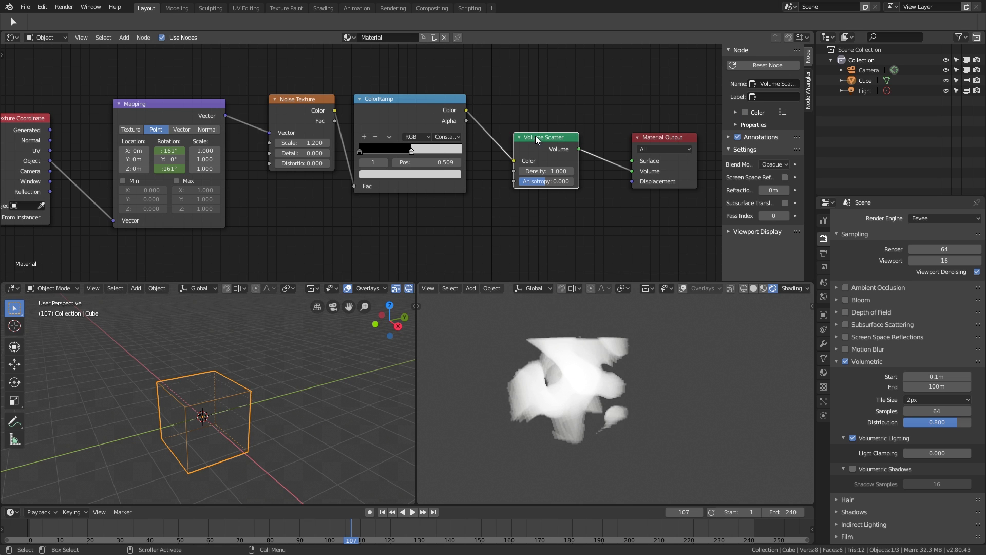
{"action": "scroll", "coordinate": [482, 150], "scroll_direction": "up", "scroll_amount": 1}
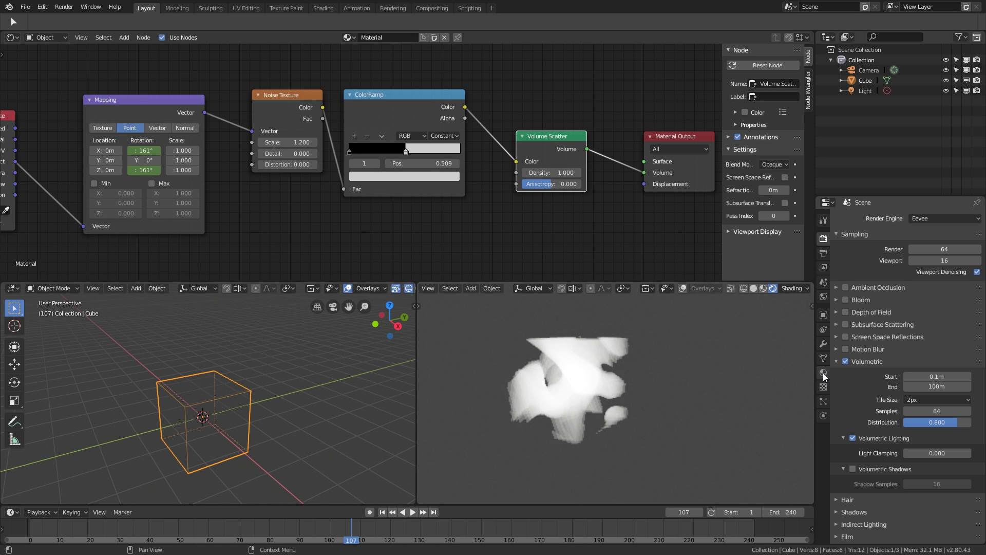
Step: Set the world background strength to 0
{"action": "left_click", "coordinate": [823, 297]}
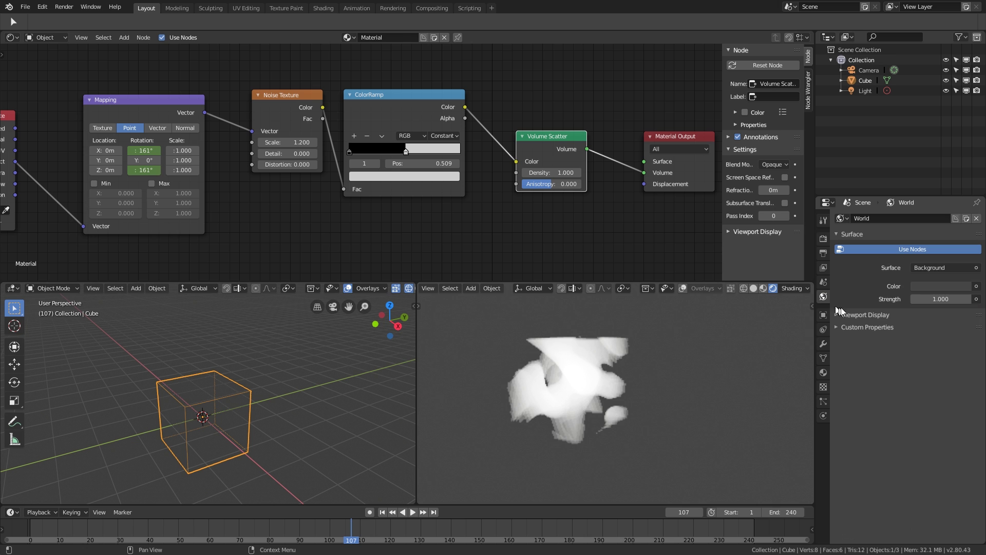
{"action": "left_click_drag", "start_coordinate": [954, 301], "coordinate": [912, 301]}
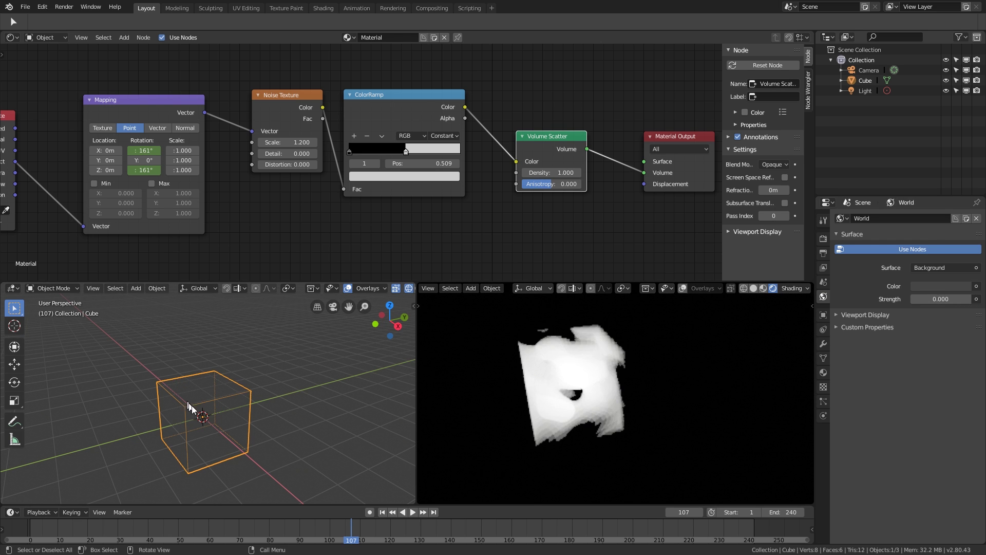
Step: Try moving the light around the volumetric cube, cancel the move and reselect the cube
{"action": "left_click", "coordinate": [205, 417]}
{"action": "key", "text": "g"}
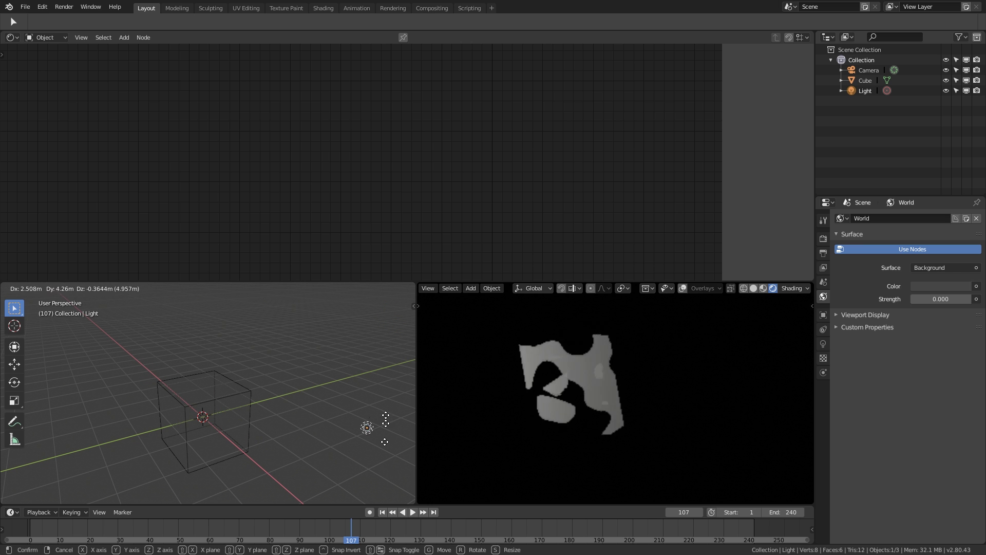
{"action": "right_click", "coordinate": [278, 418]}
{"action": "left_click", "coordinate": [251, 404]}
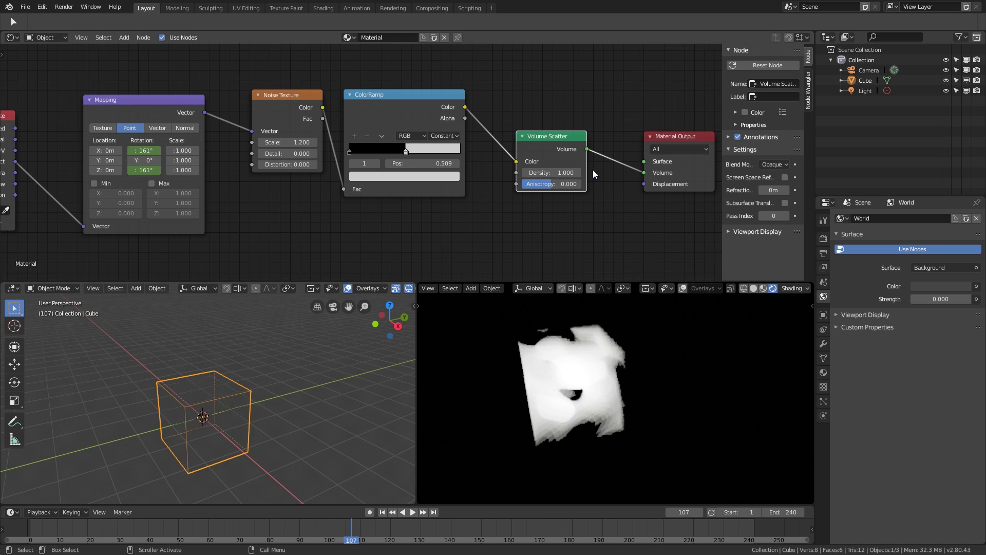
Step: Set the Volume Scatter node's density to 6 and inspect the denser volume from another angle
{"action": "middle_click_drag", "start_coordinate": [549, 161], "coordinate": [471, 161]}
{"action": "scroll", "coordinate": [471, 163], "scroll_direction": "up", "scroll_amount": 1}
{"action": "left_click_drag", "start_coordinate": [472, 175], "coordinate": [490, 175], "text": "ctrl"}
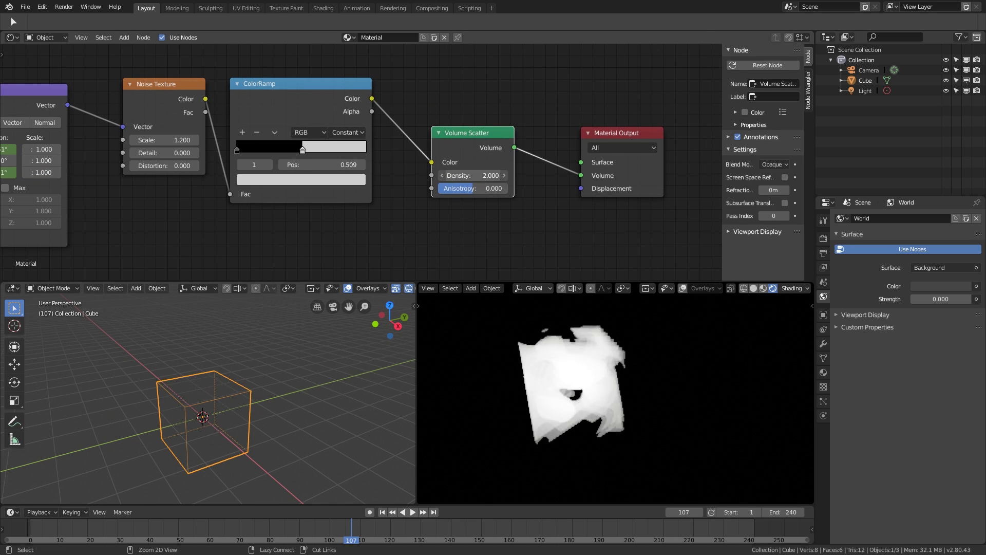
{"action": "left_click", "coordinate": [504, 176]}
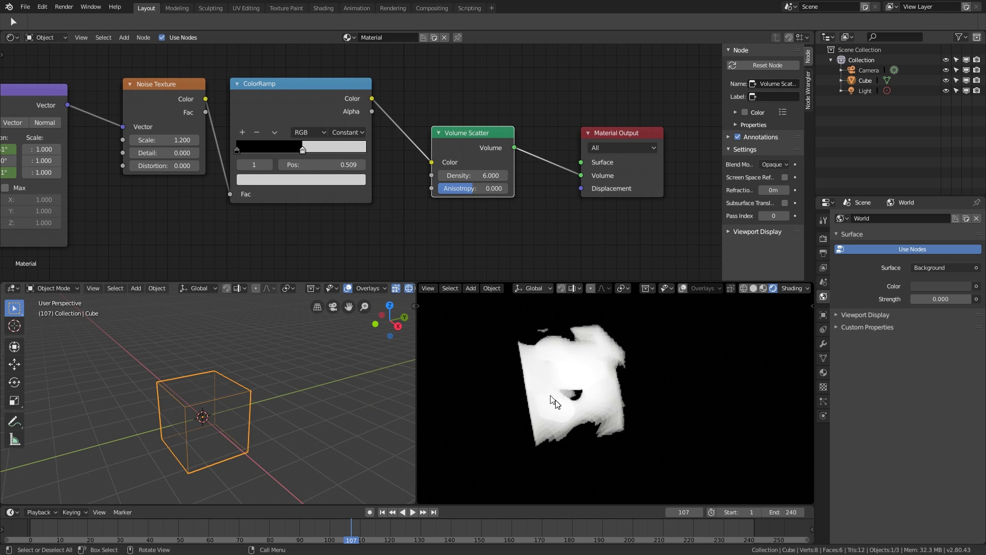
{"action": "middle_click_drag", "start_coordinate": [554, 403], "coordinate": [586, 378]}
{"action": "scroll", "coordinate": [586, 378], "scroll_direction": "up", "scroll_amount": 2}
Step: Set the Noise Texture scale to 0.670 to enlarge the volume's pattern
{"action": "middle_click_drag", "start_coordinate": [300, 160], "coordinate": [380, 156]}
{"action": "left_click_drag", "start_coordinate": [270, 136], "coordinate": [242, 136]}
{"action": "middle_click_drag", "start_coordinate": [462, 400], "coordinate": [542, 404]}
{"action": "scroll", "coordinate": [351, 136], "scroll_direction": "down", "scroll_amount": 3}
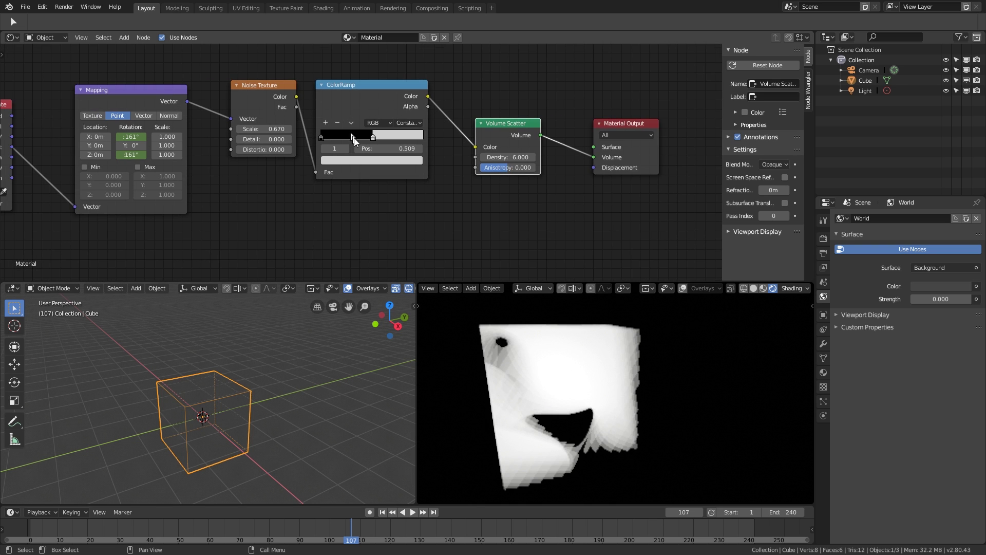
Step: Rearrange the ColorRamp and Volume Scatter nodes so that they sit close together in the node tree
{"action": "middle_click_drag", "start_coordinate": [382, 153], "coordinate": [428, 170]}
{"action": "scroll", "coordinate": [426, 170], "scroll_direction": "down", "scroll_amount": 1}
{"action": "left_click_drag", "start_coordinate": [406, 104], "coordinate": [414, 98]}
{"action": "left_click_drag", "start_coordinate": [507, 136], "coordinate": [492, 102]}
{"action": "middle_click_drag", "start_coordinate": [521, 399], "coordinate": [560, 412]}
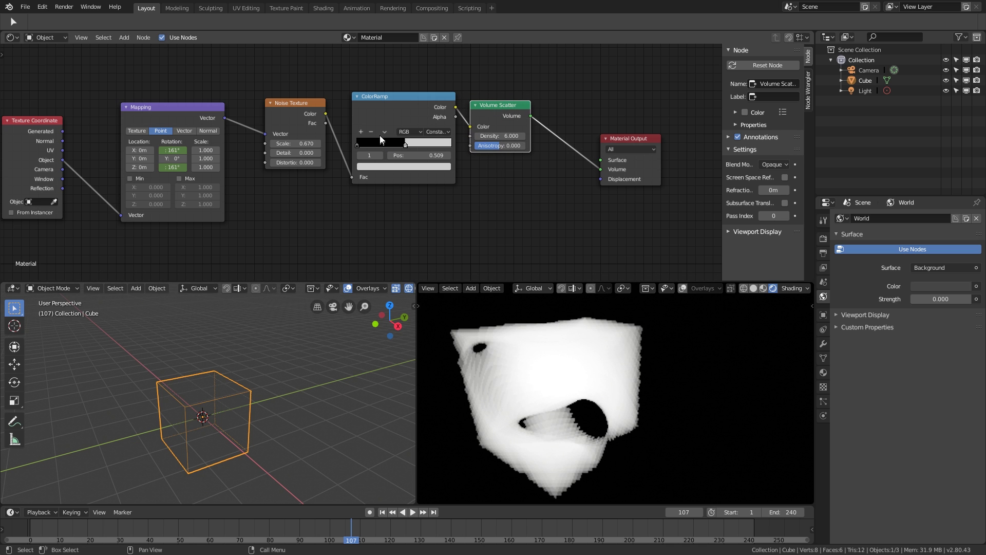
Step: Change the ColorRamp's light stop to red with R 1.000, G 0.006 and B 0.000, and inspect the coloured volume
{"action": "left_click", "coordinate": [420, 171]}
{"action": "left_click", "coordinate": [417, 167]}
{"action": "mouse_move", "coordinate": [395, 88]}
{"action": "left_mouse_down"}
{"action": "mouse_move", "coordinate": [391, 105]}
{"action": "mouse_move", "coordinate": [382, 104]}
{"action": "mouse_move", "coordinate": [392, 105]}
{"action": "left_mouse_up"}
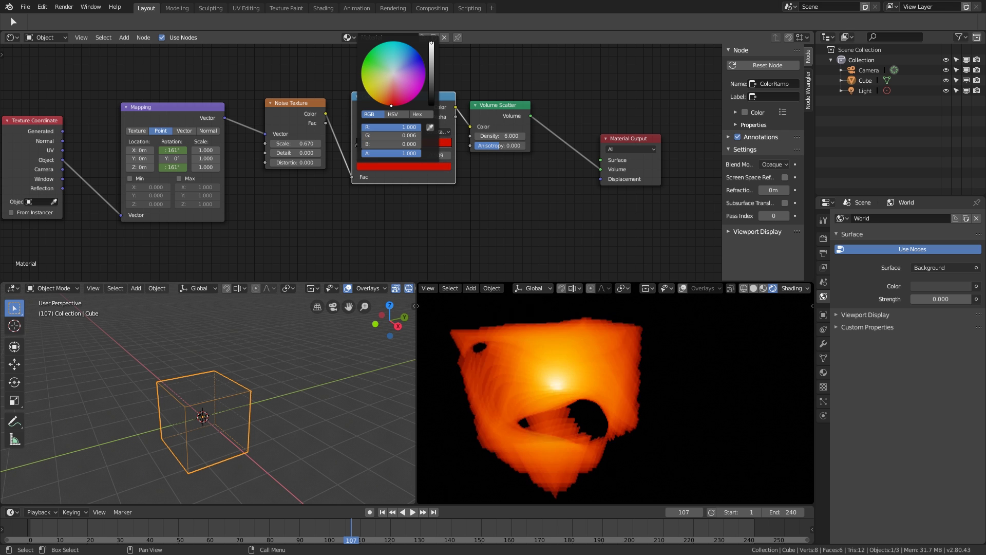
{"action": "middle_click_drag", "start_coordinate": [510, 435], "coordinate": [521, 392]}
{"action": "mouse_move", "coordinate": [520, 392]}
{"action": "middle_mouse_down"}
{"action": "mouse_move", "coordinate": [551, 375]}
{"action": "mouse_move", "coordinate": [516, 375]}
{"action": "middle_mouse_up"}
Step: Set the Noise Texture scale to 0.970 and check the volume at different frames and from several angles, ending on frame 131
{"action": "right_click_drag", "start_coordinate": [198, 531], "coordinate": [476, 522]}
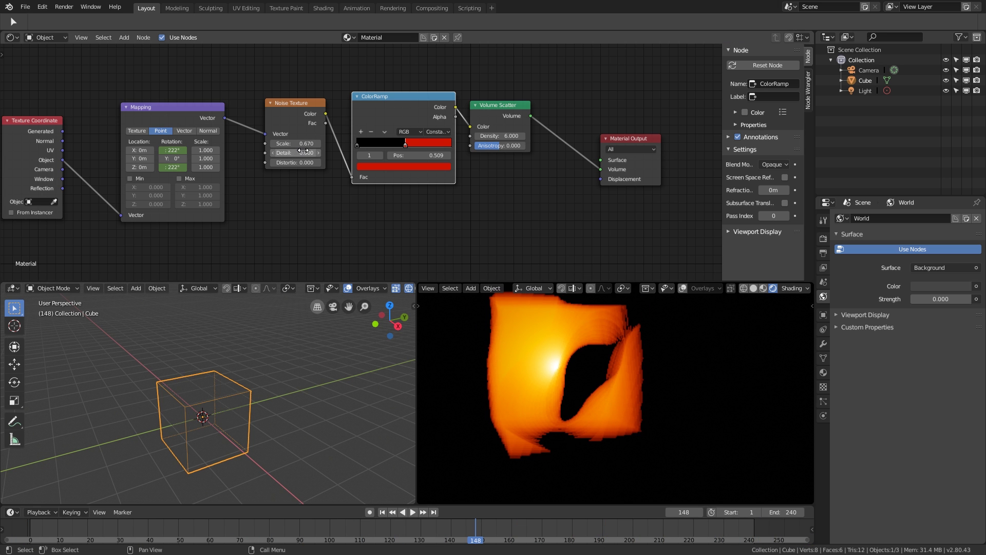
{"action": "mouse_move", "coordinate": [302, 145]}
{"action": "left_mouse_down", "text": "shift"}
{"action": "mouse_move", "coordinate": [293, 146]}
{"action": "mouse_move", "coordinate": [318, 145]}
{"action": "left_mouse_up", "text": "shift"}
{"action": "middle_click_drag", "start_coordinate": [484, 428], "coordinate": [600, 475]}
{"action": "right_click_drag", "start_coordinate": [573, 530], "coordinate": [423, 525]}
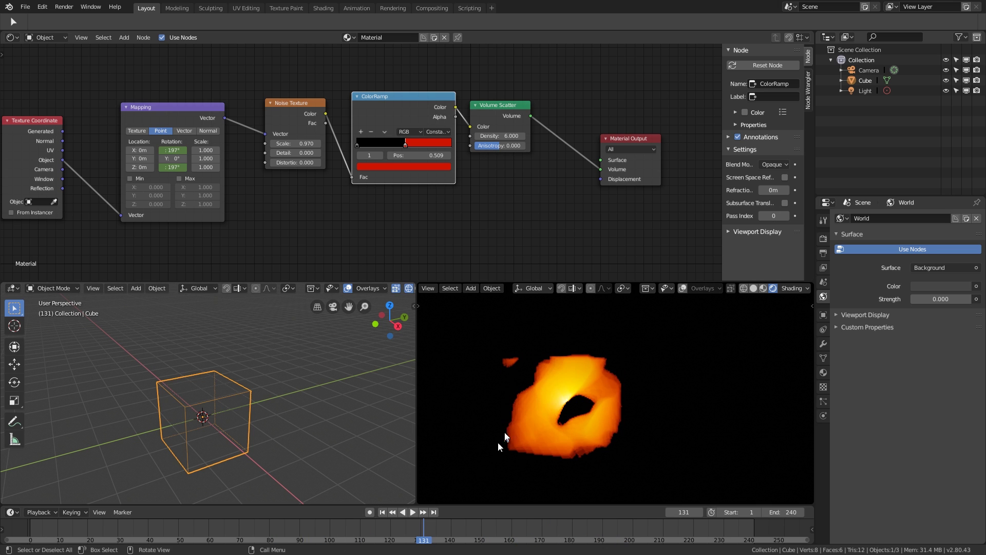
{"action": "middle_click_drag", "start_coordinate": [498, 442], "coordinate": [575, 427]}
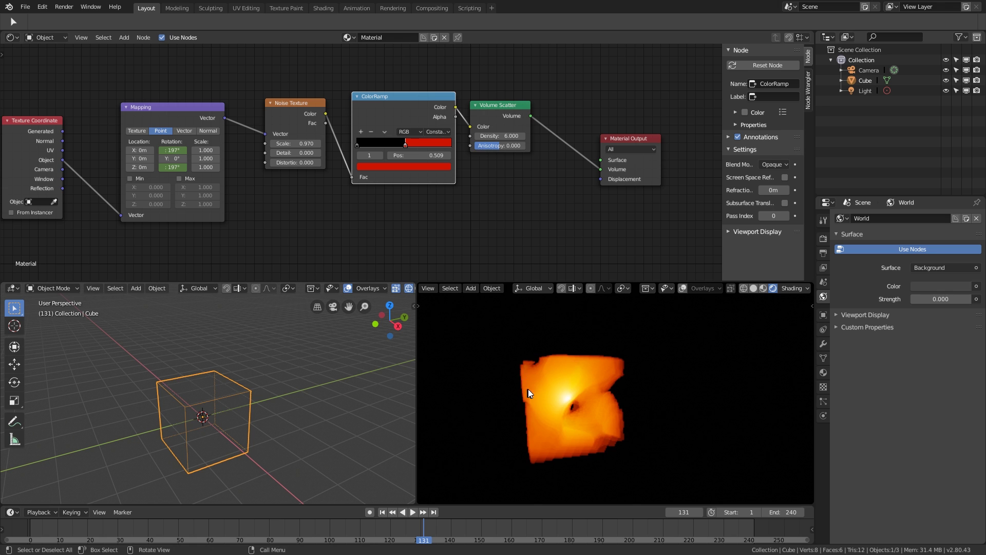
{"action": "middle_click_drag", "start_coordinate": [663, 392], "coordinate": [705, 410]}
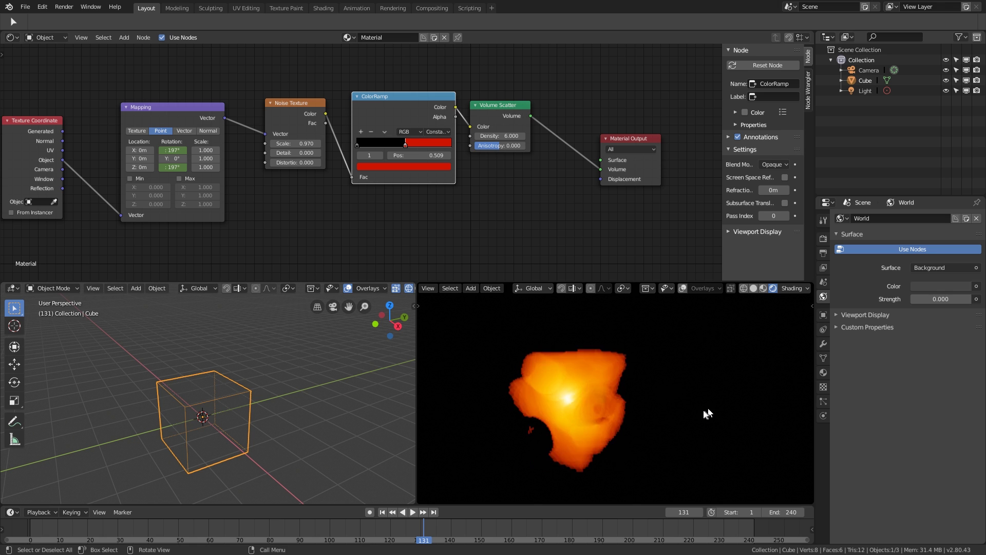
Step: Add a Wireframe modifier to the cube and set its thickness to 0.1346
{"action": "left_click", "coordinate": [823, 343]}
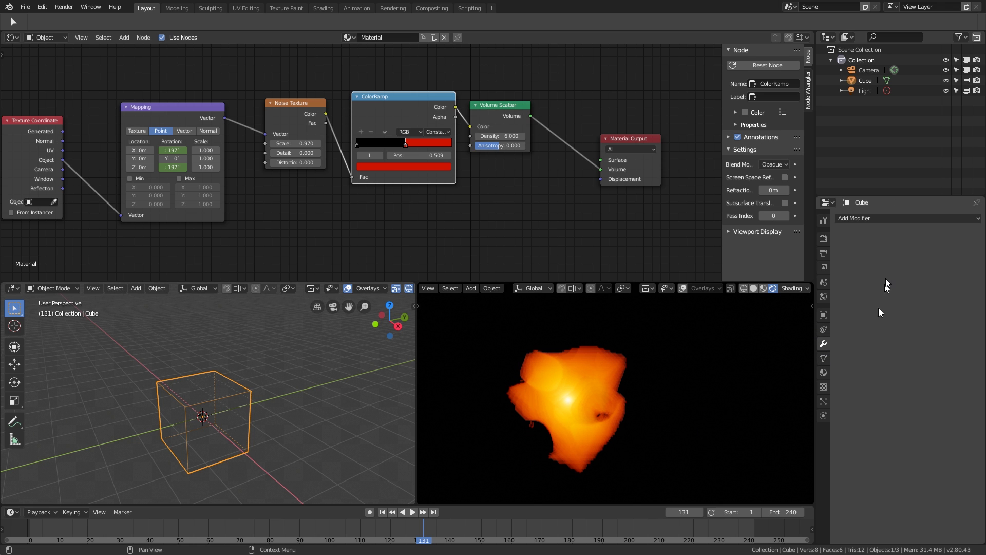
{"action": "left_click", "coordinate": [876, 218]}
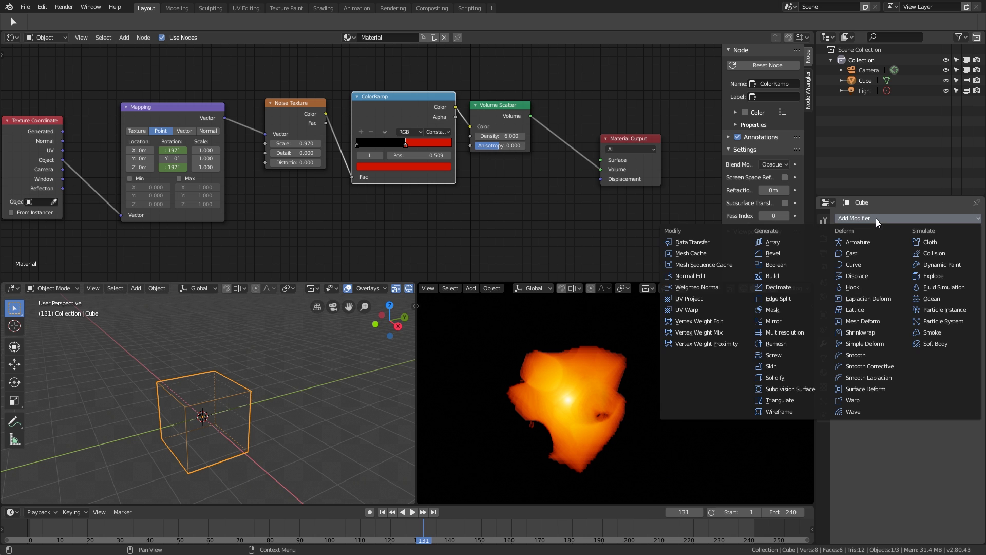
{"action": "left_click", "coordinate": [803, 409]}
{"action": "scroll", "coordinate": [201, 378], "scroll_direction": "up", "scroll_amount": 6}
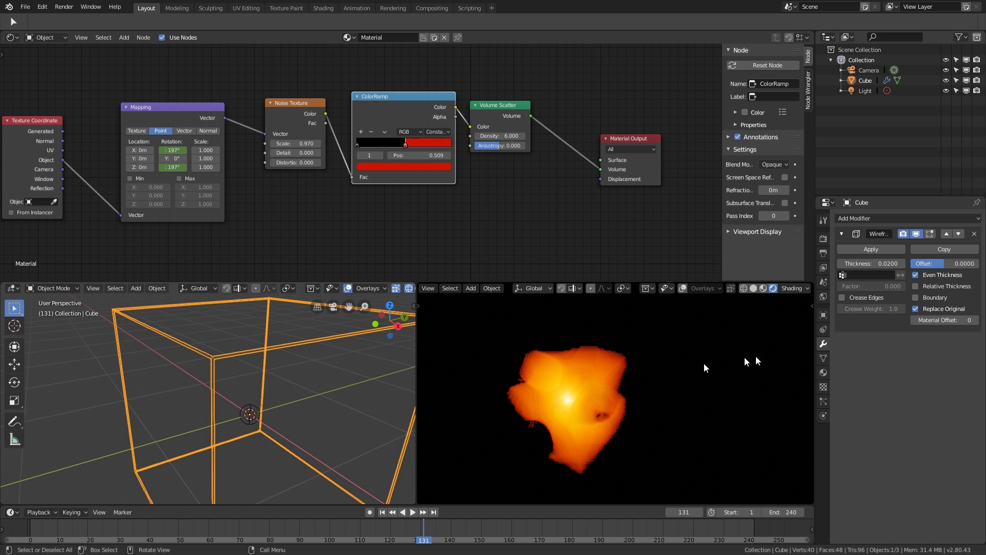
{"action": "left_click_drag", "start_coordinate": [858, 263], "coordinate": [983, 263]}
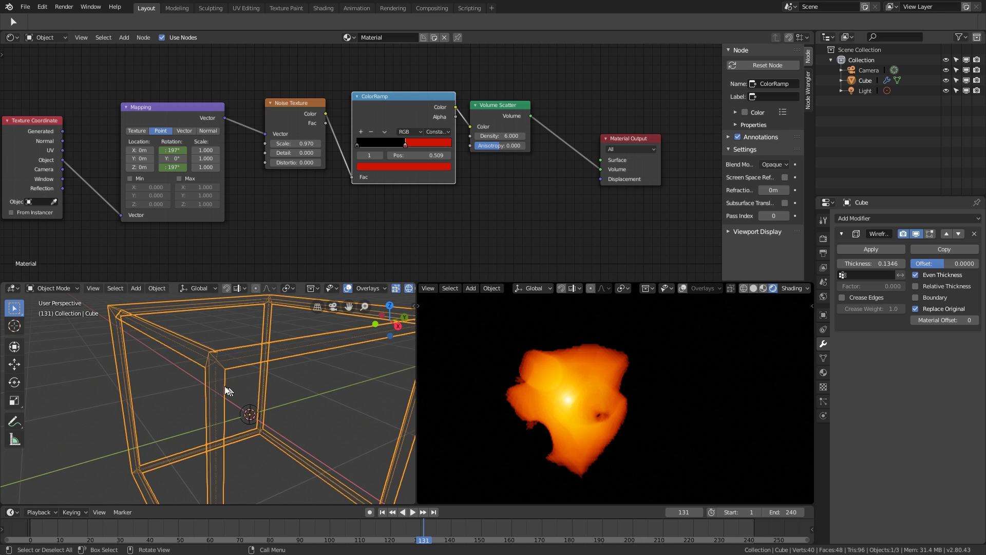
{"action": "mouse_move", "coordinate": [224, 387]}
{"action": "middle_mouse_down"}
{"action": "mouse_move", "coordinate": [267, 385]}
{"action": "mouse_move", "coordinate": [163, 316]}
{"action": "mouse_move", "coordinate": [221, 399]}
{"action": "mouse_move", "coordinate": [224, 378]}
{"action": "middle_mouse_up"}
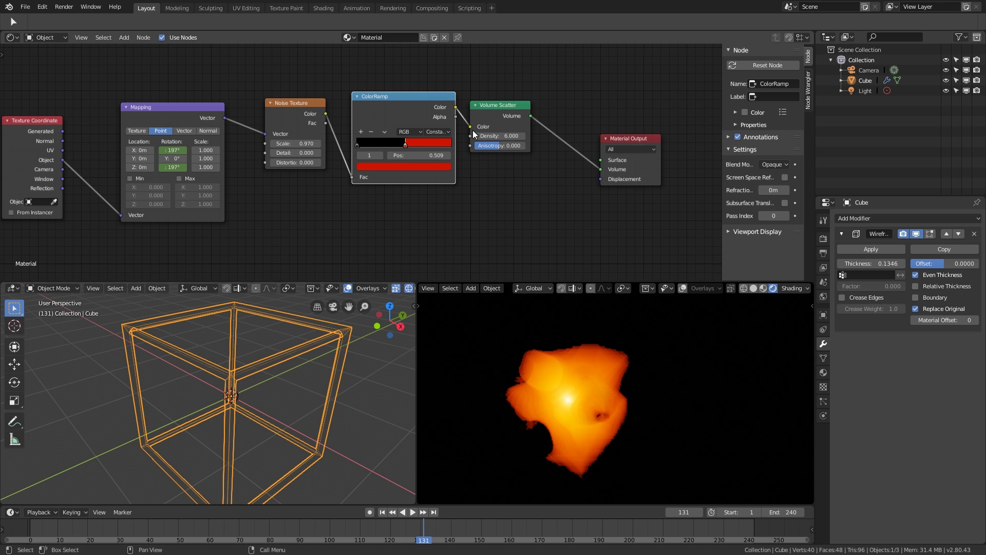
Step: Rename the cube's existing material to "volume"
{"action": "middle_click_drag", "start_coordinate": [602, 138], "coordinate": [577, 135]}
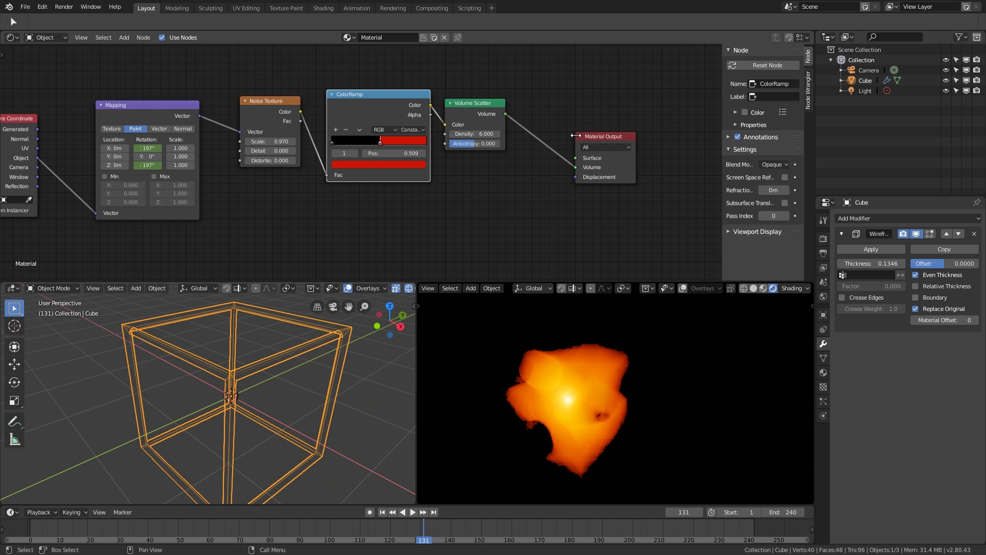
{"action": "left_click", "coordinate": [822, 373]}
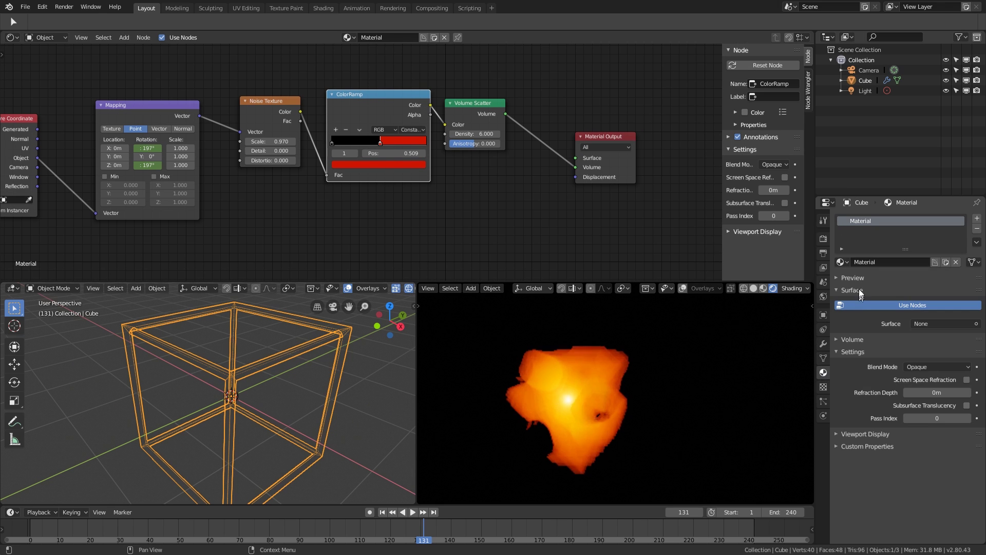
{"action": "left_click", "coordinate": [881, 264]}
{"action": "type", "text": "volume"}
{"action": "key", "text": "Return"}
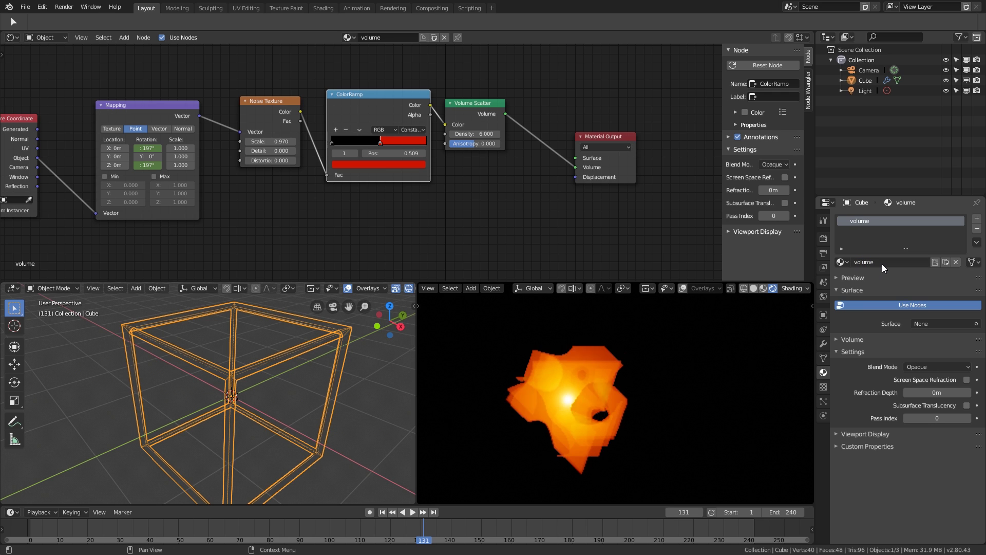
Step: Add a second material slot to the cube with a new material named "wire"
{"action": "left_click", "coordinate": [976, 220]}
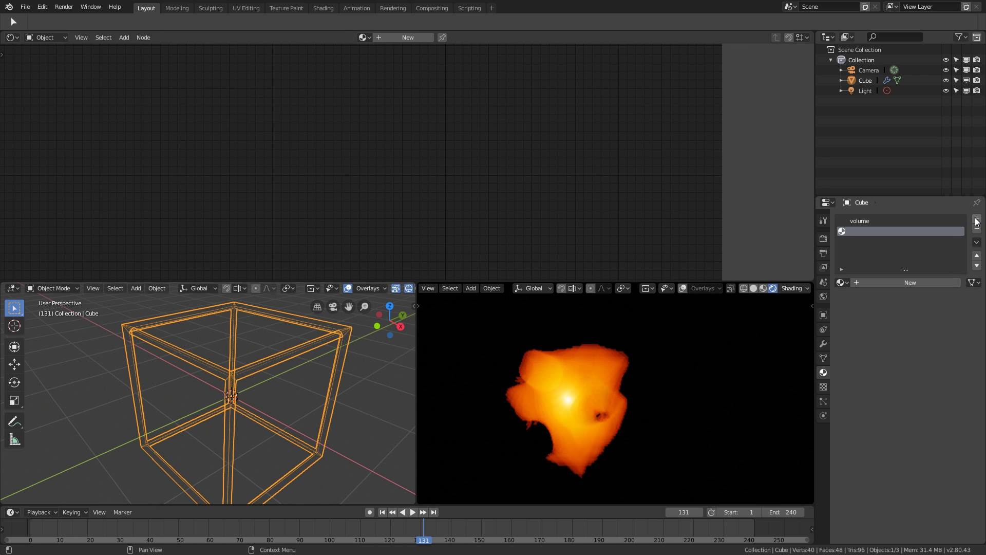
{"action": "left_click", "coordinate": [885, 282]}
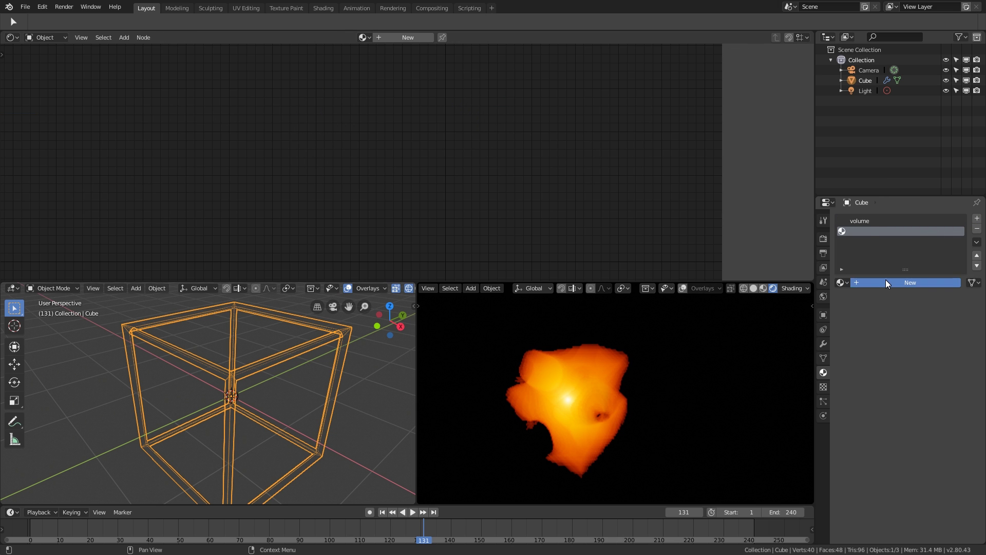
{"action": "left_click", "coordinate": [882, 282]}
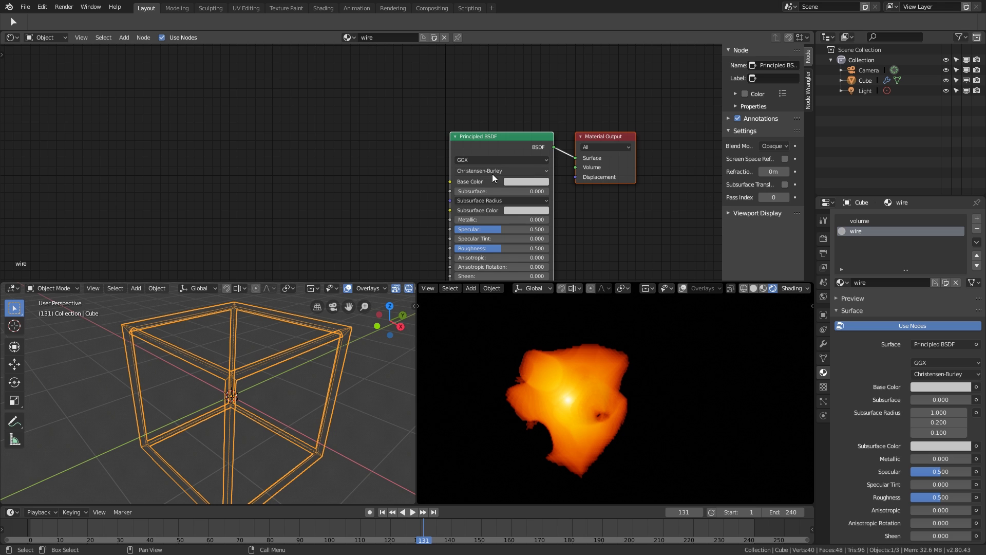
{"action": "middle_click_drag", "start_coordinate": [492, 173], "coordinate": [511, 169]}
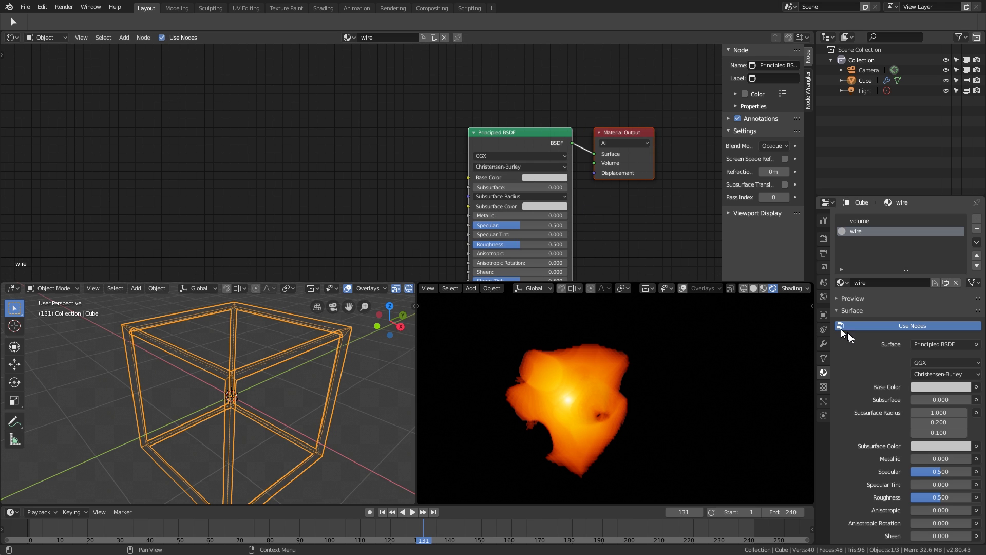
Step: Set the Wireframe modifier's material offset to 1 and inspect the frame around the volume
{"action": "left_click", "coordinate": [823, 344]}
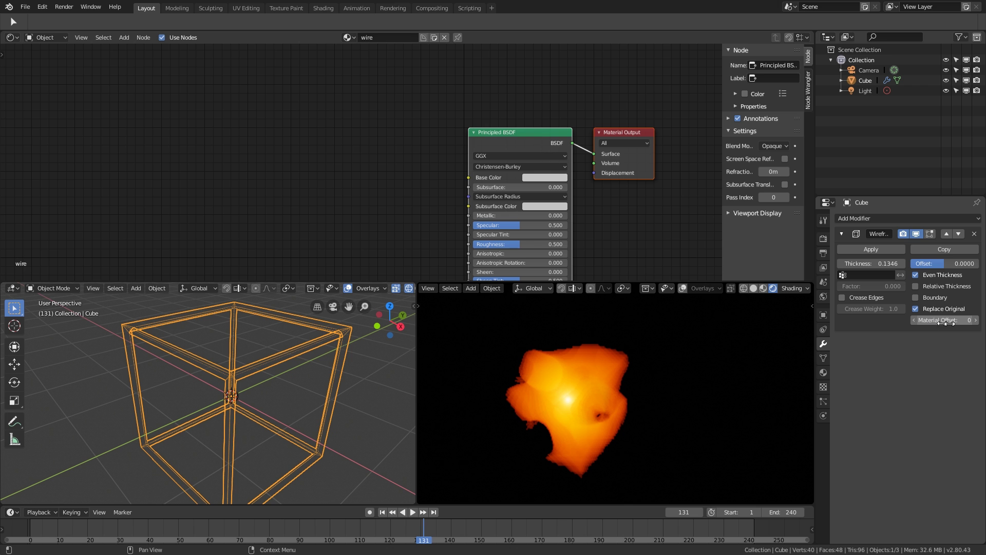
{"action": "left_click", "coordinate": [976, 320]}
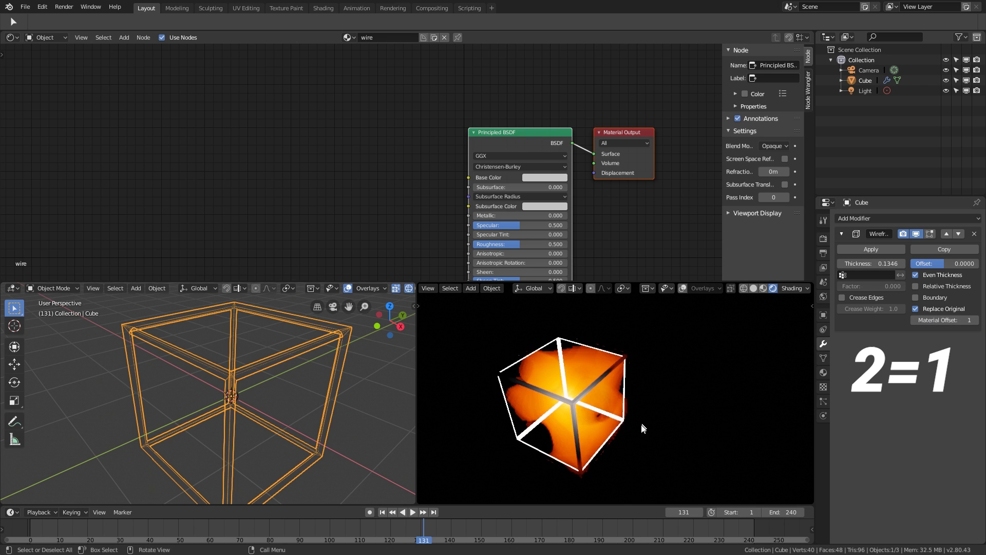
{"action": "middle_click_drag", "start_coordinate": [641, 426], "coordinate": [722, 413]}
Step: Change the wire material's Principled BSDF base color to yellow-green and view the coloured frame from several angles
{"action": "left_click", "coordinate": [823, 372]}
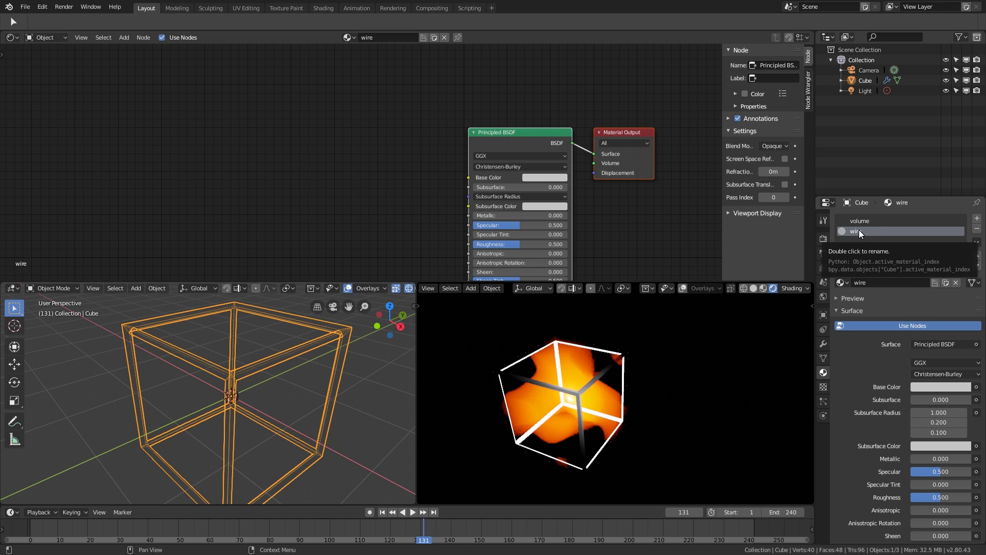
{"action": "left_click", "coordinate": [560, 177]}
{"action": "left_click", "coordinate": [574, 106]}
{"action": "left_click", "coordinate": [540, 106]}
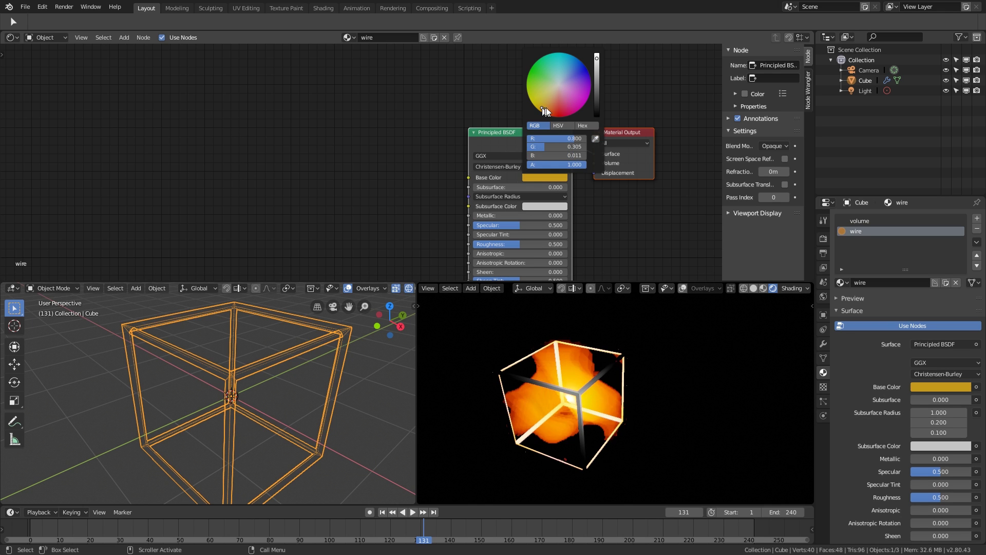
{"action": "left_click", "coordinate": [551, 97]}
{"action": "left_click", "coordinate": [536, 91]}
{"action": "middle_click_drag", "start_coordinate": [512, 428], "coordinate": [611, 423]}
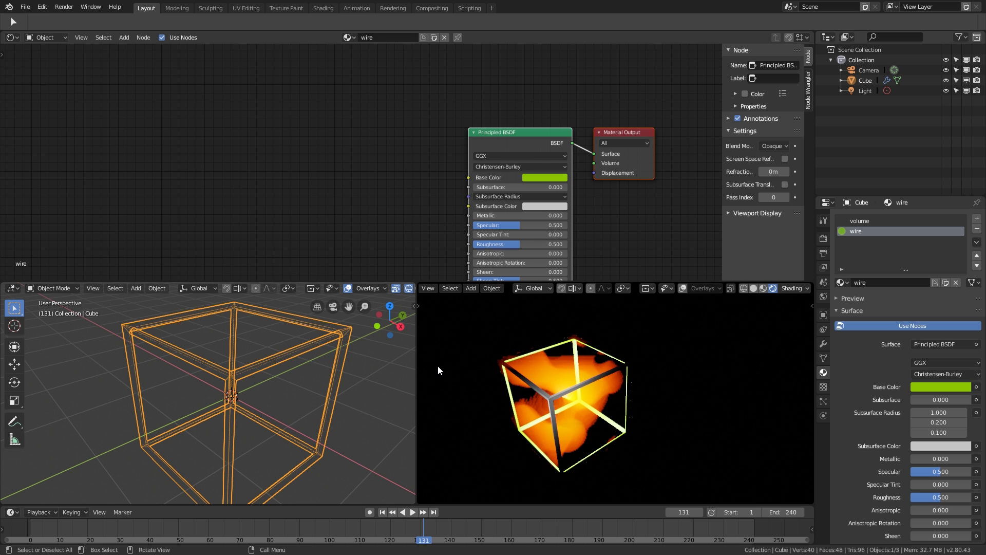
{"action": "middle_click_drag", "start_coordinate": [438, 370], "coordinate": [485, 391]}
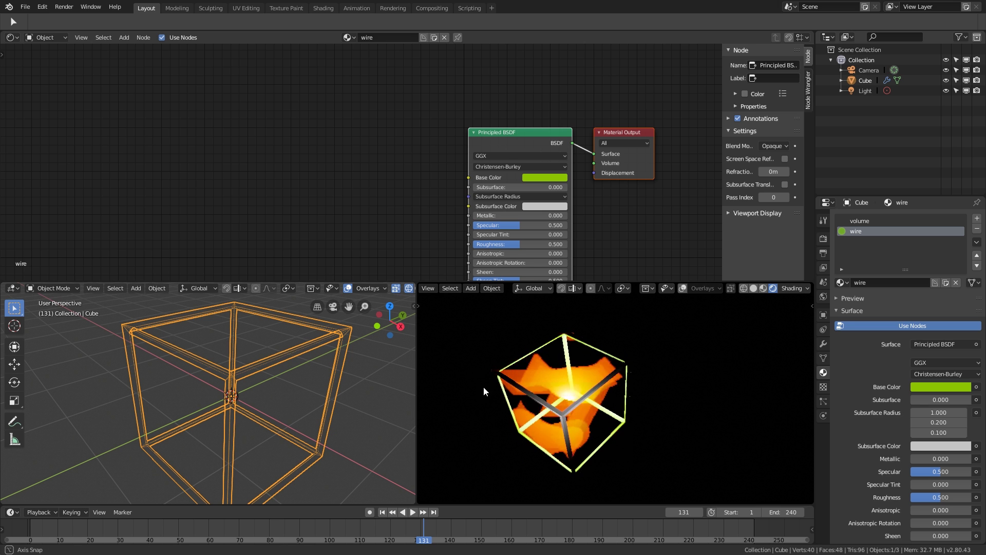
Step: Switch the wire material's Principled BSDF to an Emission shader, keeping it connected to the Material Output surface
{"action": "middle_click_drag", "start_coordinate": [548, 224], "coordinate": [502, 176]}
{"action": "left_click", "coordinate": [459, 82]}
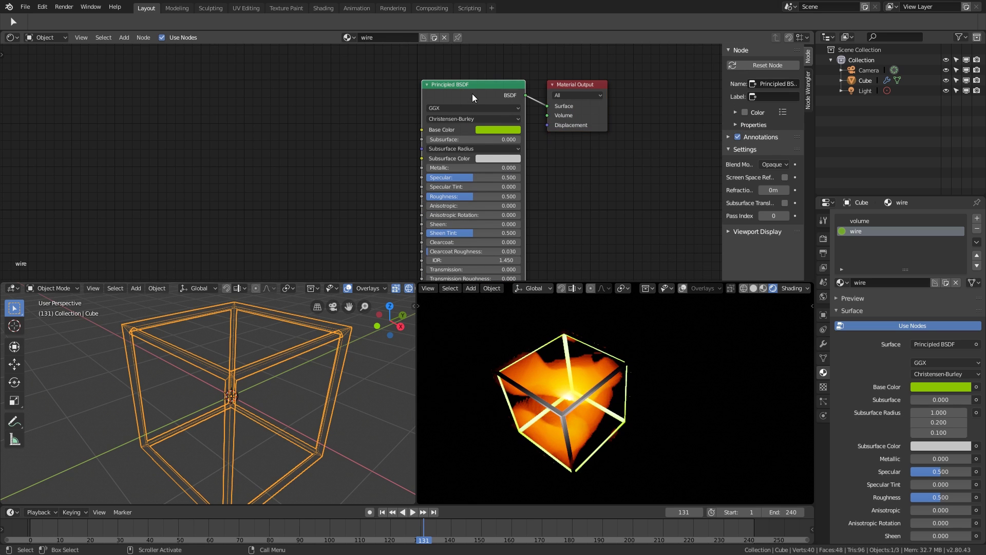
{"action": "middle_click_drag", "start_coordinate": [473, 94], "coordinate": [440, 109]}
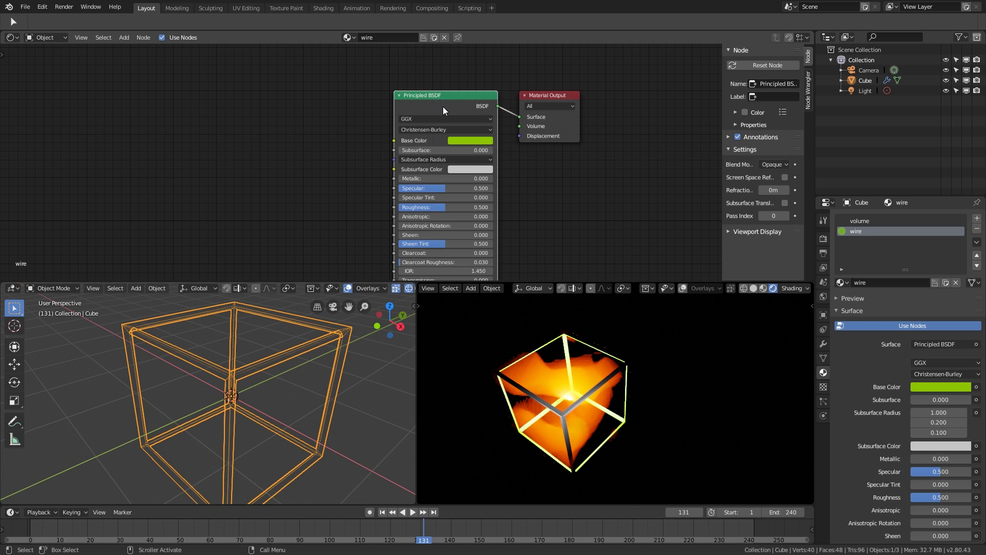
{"action": "key", "text": "shift+s"}
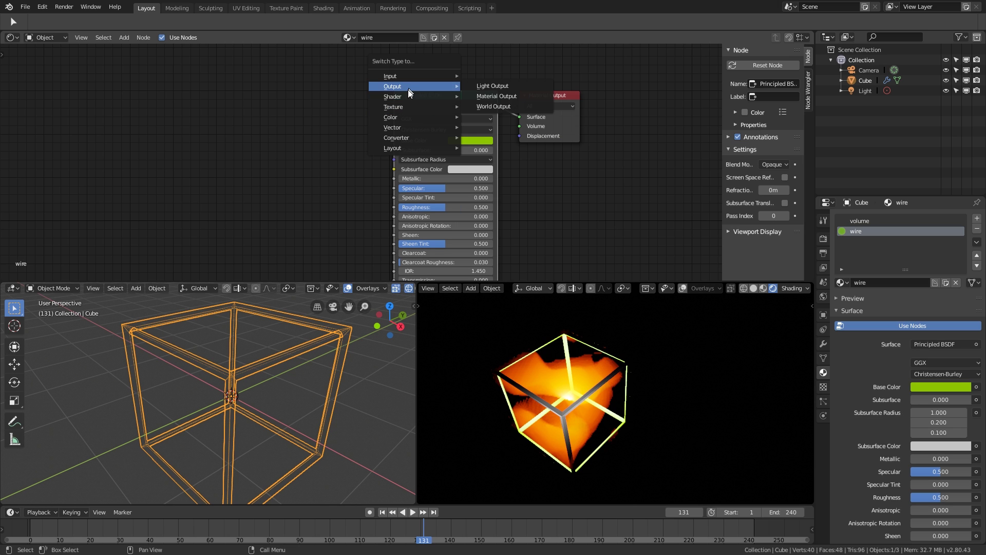
{"action": "mouse_move", "coordinate": [404, 96]}
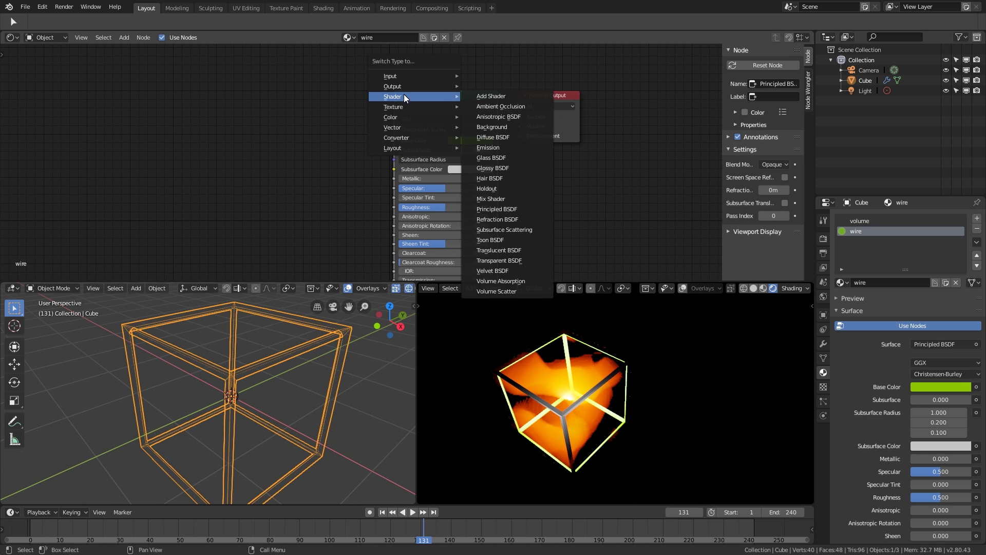
{"action": "left_click", "coordinate": [496, 149]}
{"action": "left_click_drag", "start_coordinate": [431, 96], "coordinate": [413, 87]}
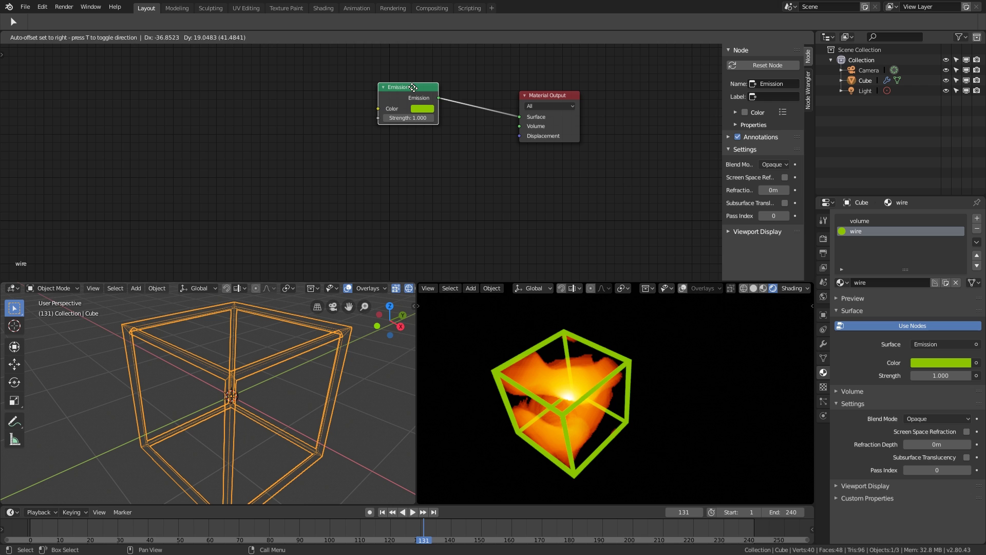
Step: Set the wire material's Emission strength to 0 and inspect the frame from different angles
{"action": "left_click", "coordinate": [426, 111]}
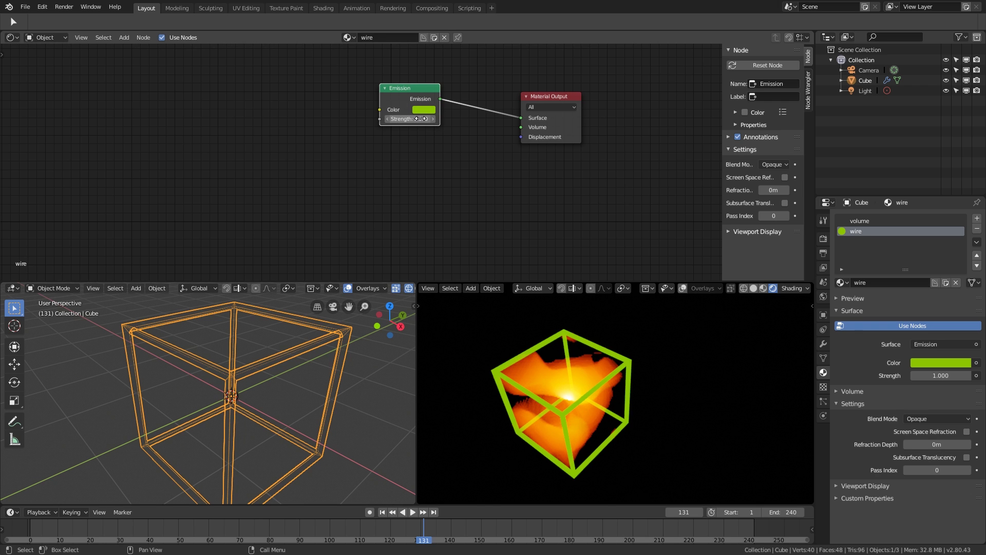
{"action": "left_click_drag", "start_coordinate": [420, 118], "coordinate": [380, 118]}
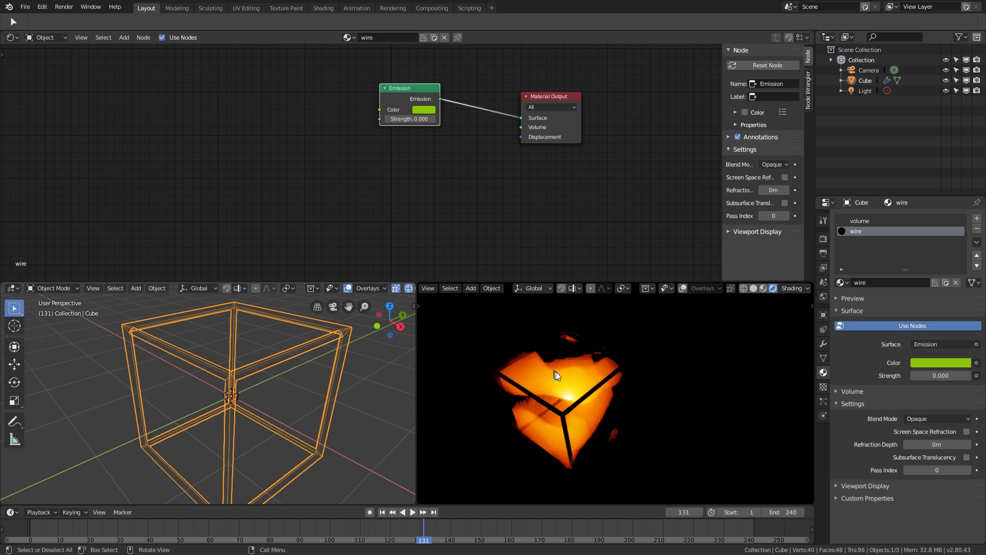
{"action": "middle_click_drag", "start_coordinate": [554, 372], "coordinate": [582, 399]}
{"action": "middle_click_drag", "start_coordinate": [586, 398], "coordinate": [560, 397]}
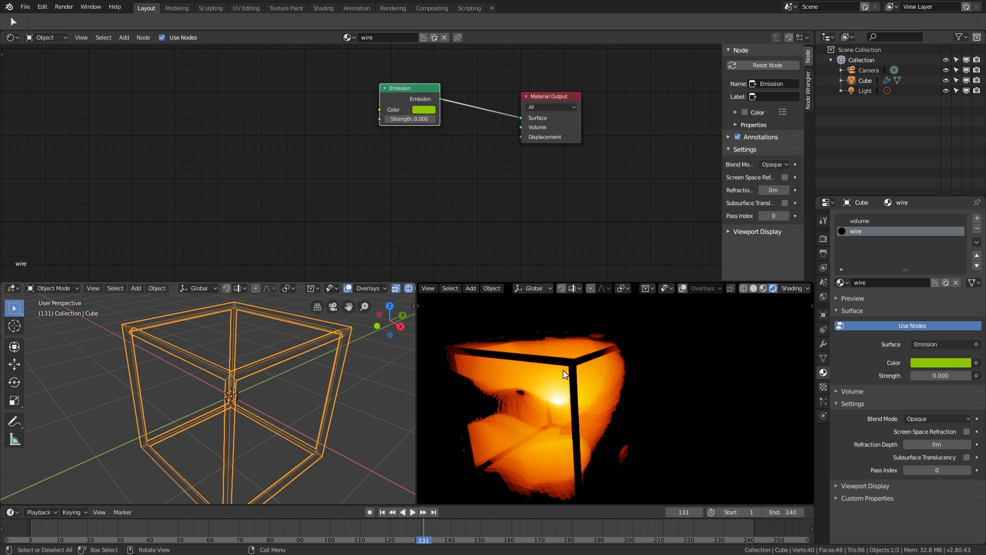
Step: Set the cube's Wireframe modifier offset to 1 and check the frame in the rendered view
{"action": "left_click", "coordinate": [824, 346]}
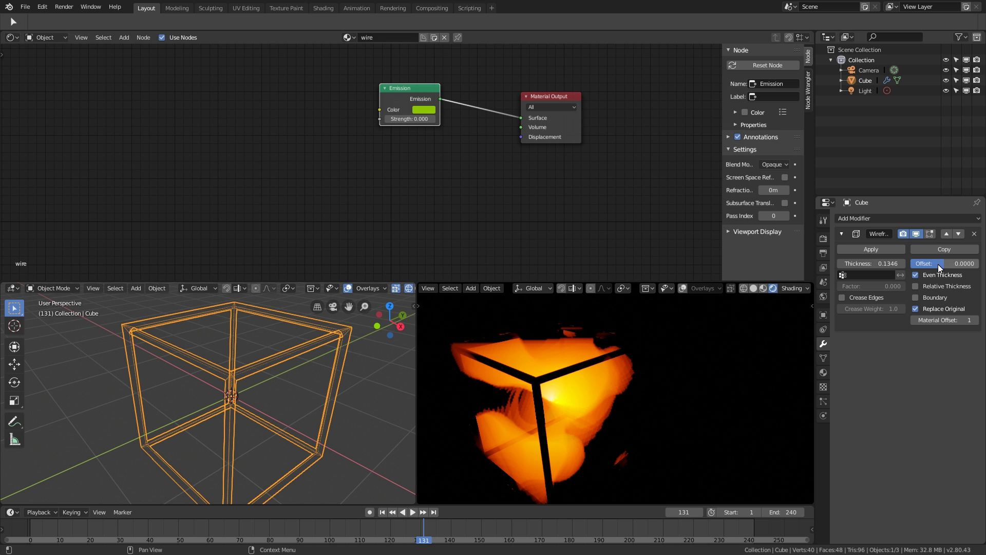
{"action": "left_click_drag", "start_coordinate": [944, 264], "coordinate": [979, 263]}
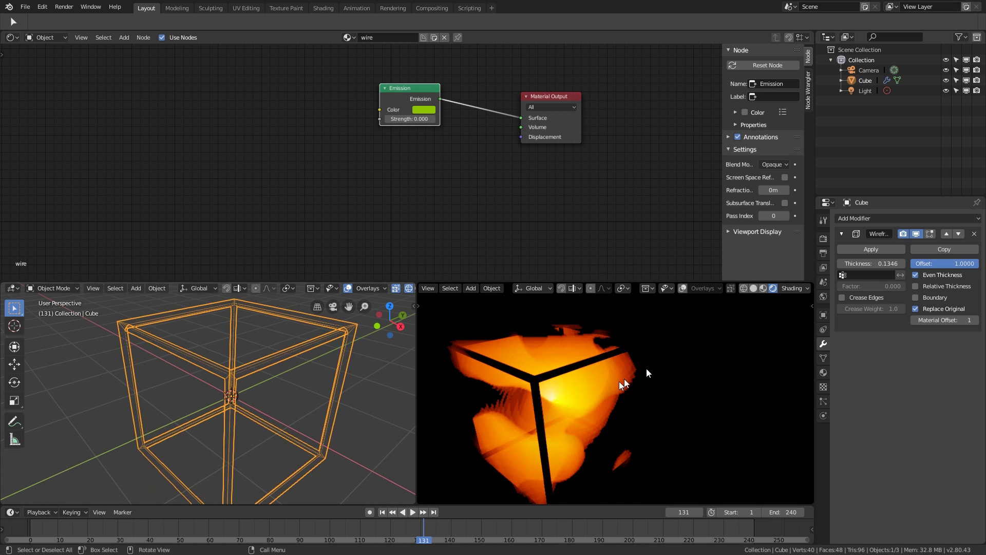
{"action": "middle_click_drag", "start_coordinate": [585, 410], "coordinate": [601, 372]}
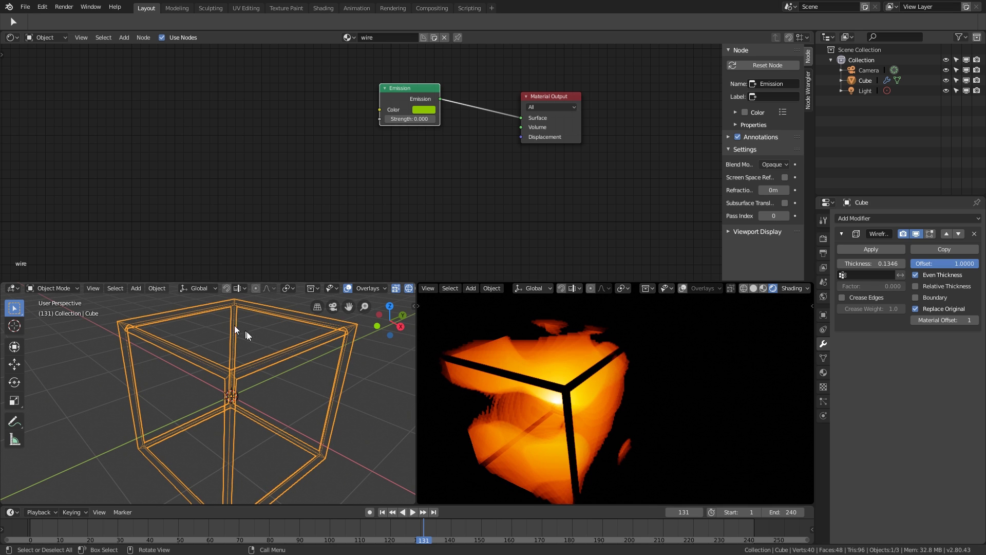
{"action": "scroll", "coordinate": [640, 396], "scroll_direction": "down", "scroll_amount": 3}
{"action": "scroll", "coordinate": [620, 393], "scroll_direction": "up", "scroll_amount": 1}
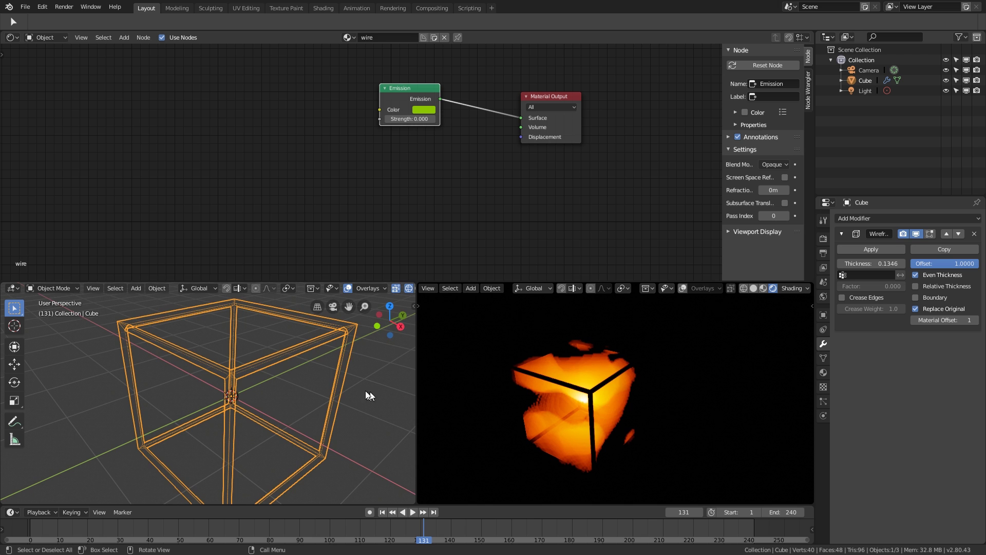
Step: Select the camera and switch the working viewport to top orthographic view
{"action": "scroll", "coordinate": [257, 379], "scroll_direction": "down", "scroll_amount": 8}
{"action": "middle_click_drag", "start_coordinate": [298, 365], "coordinate": [254, 365]}
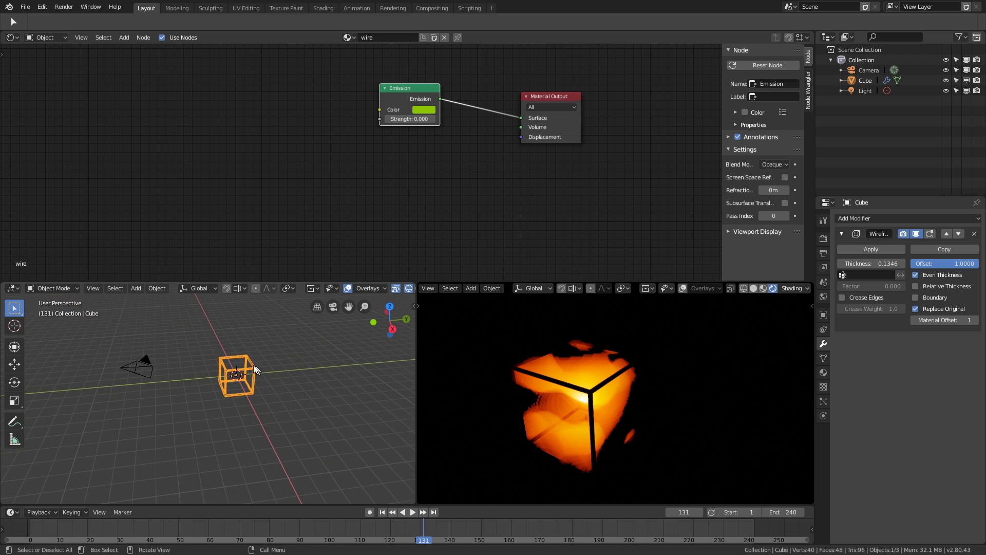
{"action": "scroll", "coordinate": [254, 365], "scroll_direction": "up", "scroll_amount": 1}
{"action": "middle_click_drag", "start_coordinate": [152, 353], "coordinate": [166, 356], "text": "shift"}
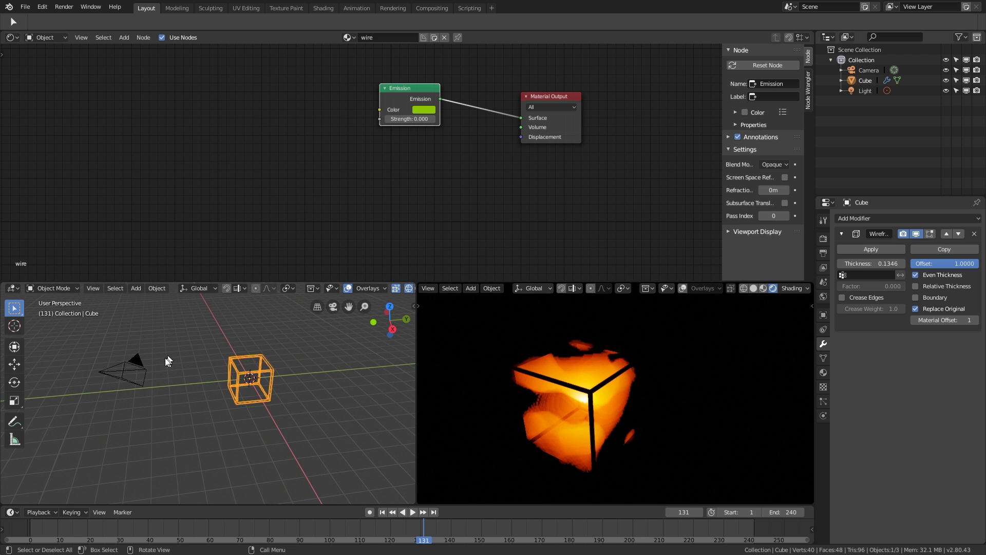
{"action": "left_click", "coordinate": [138, 361]}
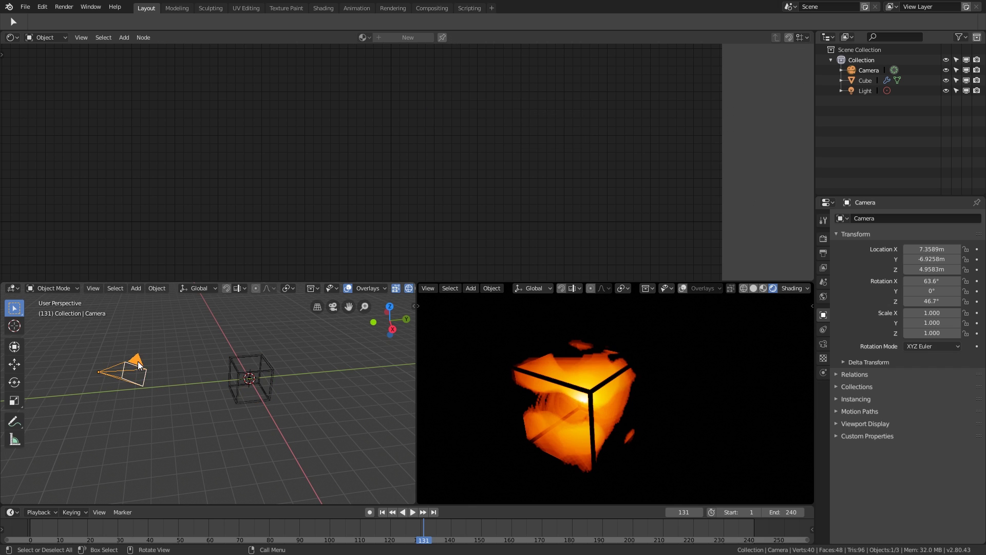
{"action": "middle_click_drag", "start_coordinate": [212, 368], "coordinate": [221, 384]}
{"action": "scroll", "coordinate": [209, 338], "scroll_direction": "up", "scroll_amount": 1}
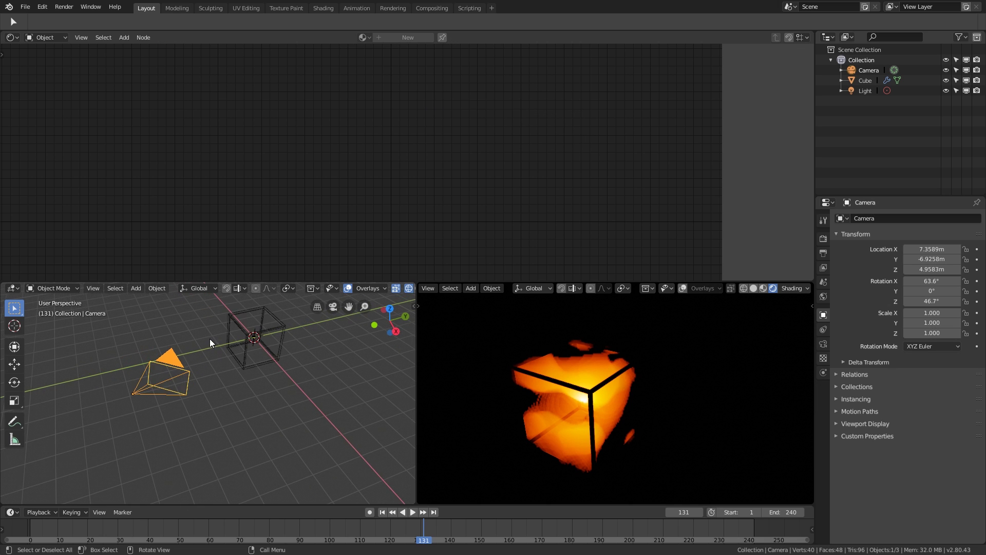
{"action": "middle_click_drag", "start_coordinate": [223, 338], "coordinate": [214, 372], "text": "shift"}
{"action": "scroll", "coordinate": [233, 368], "scroll_direction": "down", "scroll_amount": 1}
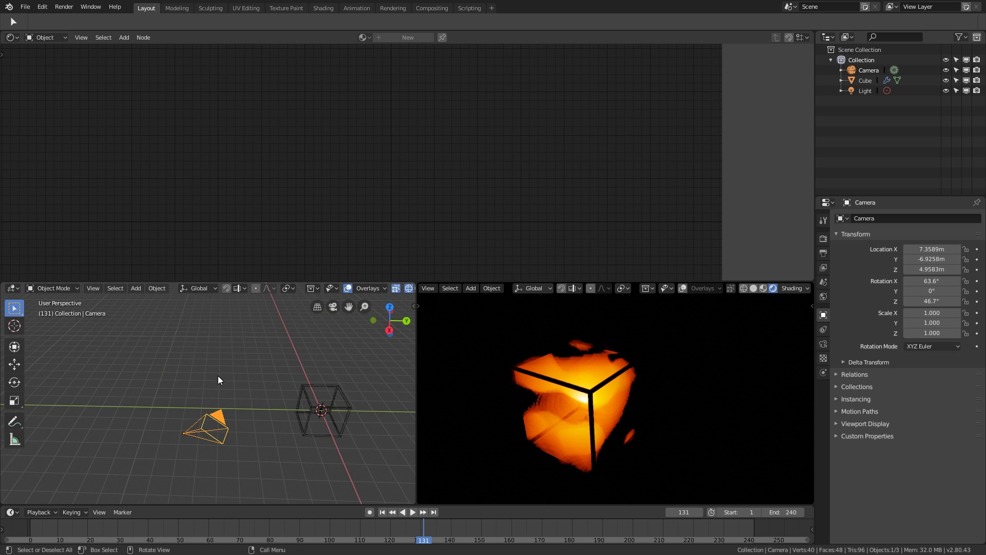
{"action": "key", "text": "KP_7"}
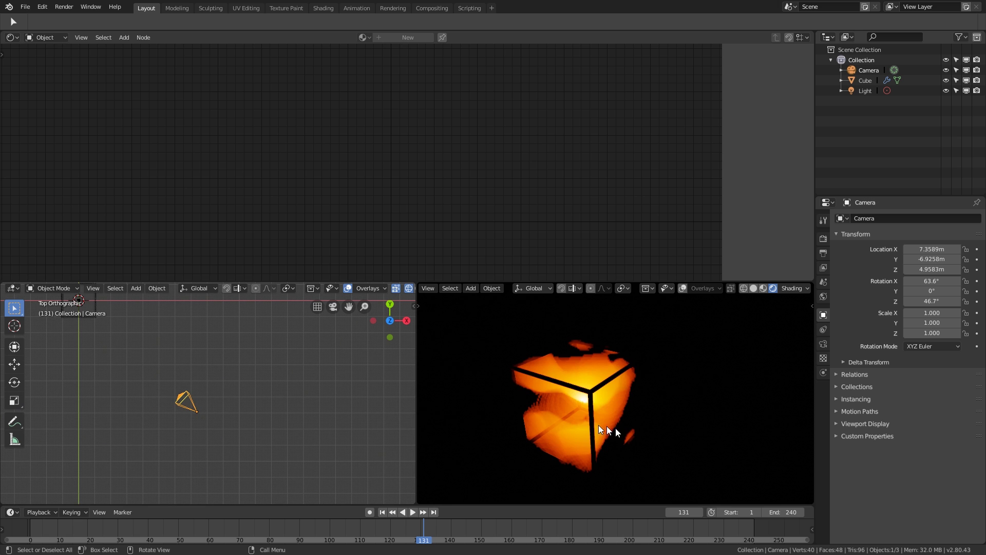
Step: Show the rendered viewport through the camera with the whole camera frame in view
{"action": "scroll", "coordinate": [619, 429], "scroll_direction": "down", "scroll_amount": 3}
{"action": "middle_click_drag", "start_coordinate": [631, 429], "coordinate": [658, 390]}
{"action": "key", "text": "KP_0"}
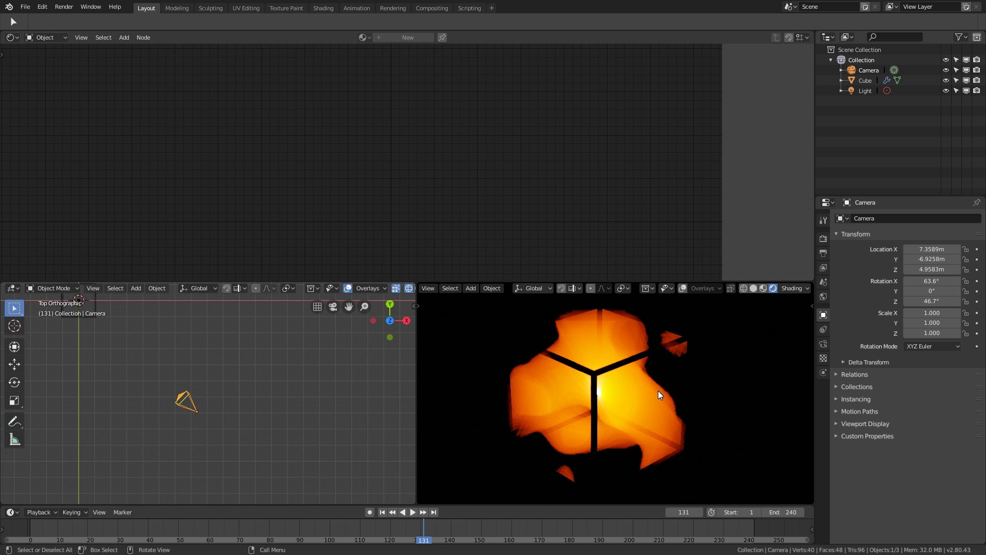
{"action": "scroll", "coordinate": [657, 390], "scroll_direction": "down", "scroll_amount": 4}
Step: Clear the camera's location and rotation so that it sits unrotated at the world origin
{"action": "scroll", "coordinate": [190, 357], "scroll_direction": "down", "scroll_amount": 1}
{"action": "middle_click_drag", "start_coordinate": [190, 357], "coordinate": [236, 370], "text": "shift"}
{"action": "scroll", "coordinate": [173, 343], "scroll_direction": "up", "scroll_amount": 1}
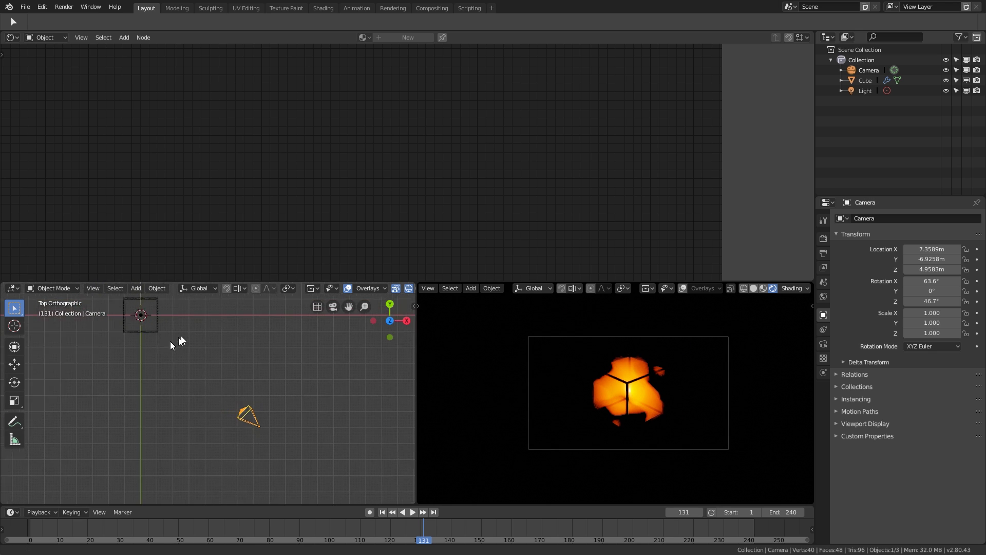
{"action": "middle_click_drag", "start_coordinate": [170, 342], "coordinate": [182, 333], "text": "shift"}
{"action": "middle_click_drag", "start_coordinate": [268, 395], "coordinate": [269, 401], "text": "shift"}
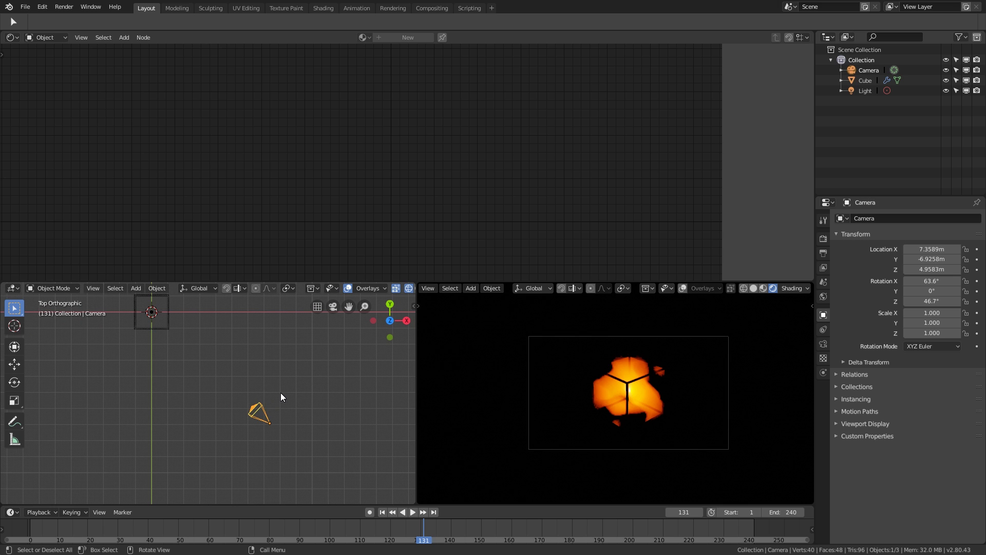
{"action": "key", "text": "g"}
{"action": "right_click", "coordinate": [229, 338]}
{"action": "middle_click_drag", "start_coordinate": [229, 343], "coordinate": [243, 364], "text": "shift"}
{"action": "key", "text": "alt+g"}
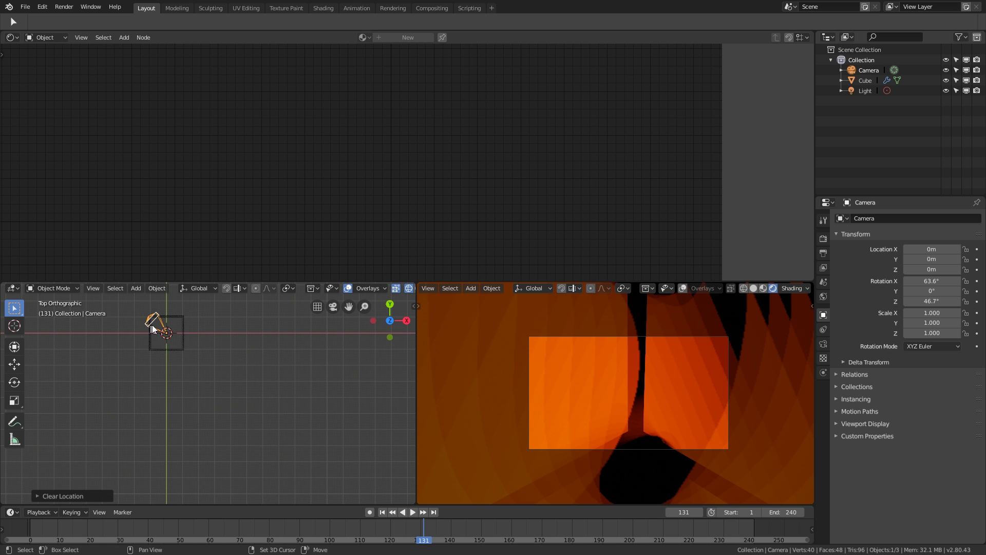
{"action": "middle_click_drag", "start_coordinate": [161, 331], "coordinate": [191, 361], "text": "shift"}
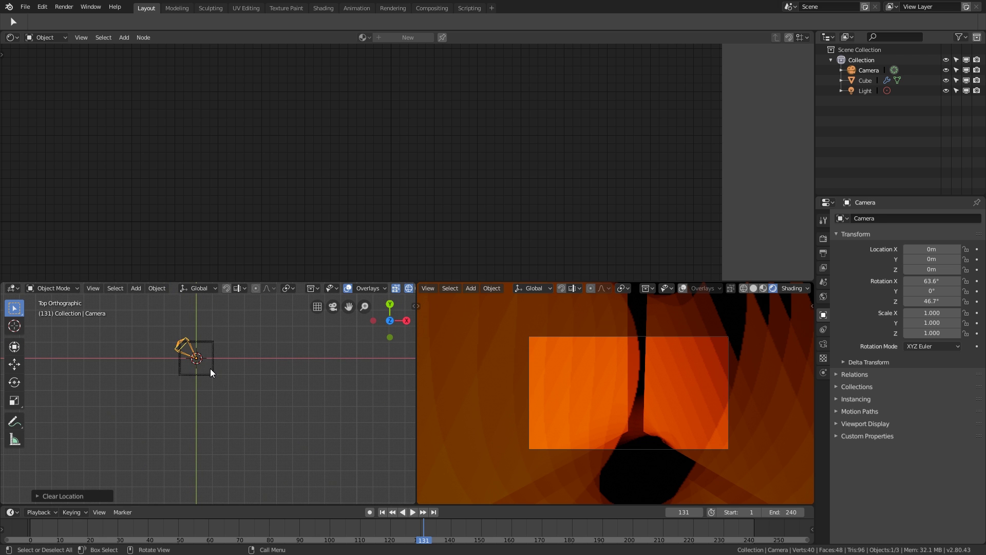
{"action": "key", "text": "alt+r"}
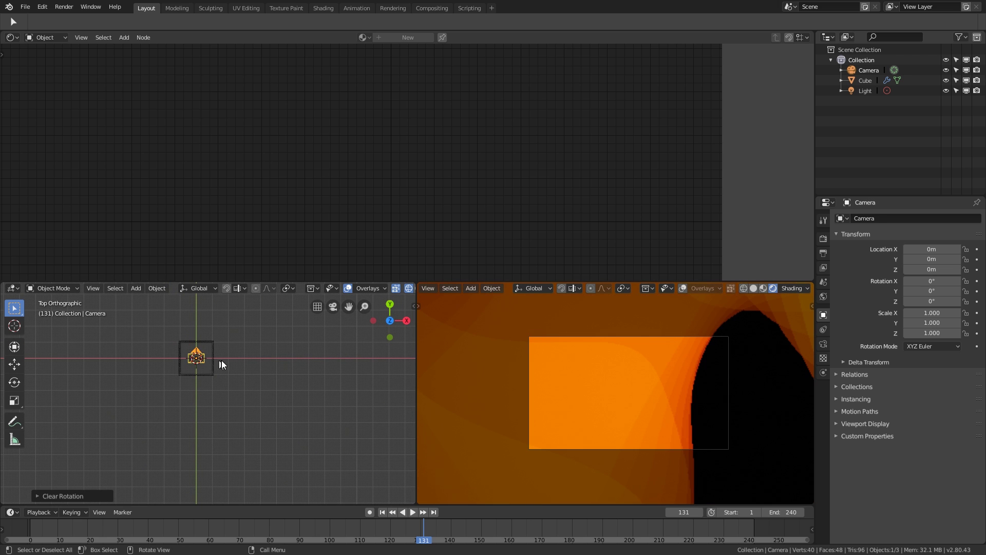
Step: Set the camera's Y location to -7 m and its X rotation to 90°
{"action": "middle_click_drag", "start_coordinate": [244, 381], "coordinate": [132, 352]}
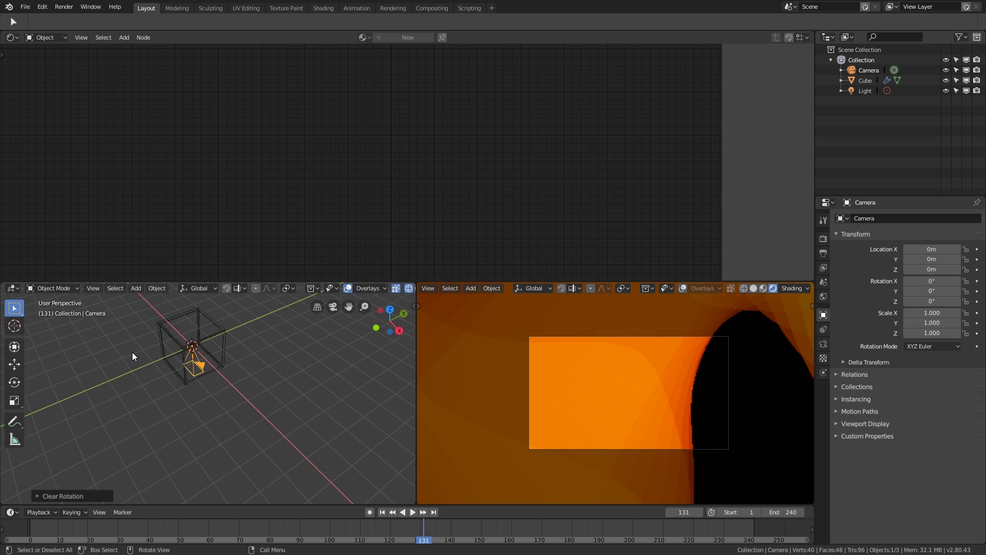
{"action": "key", "text": "KP_7"}
{"action": "scroll", "coordinate": [131, 352], "scroll_direction": "down", "scroll_amount": 1}
{"action": "key", "text": "n"}
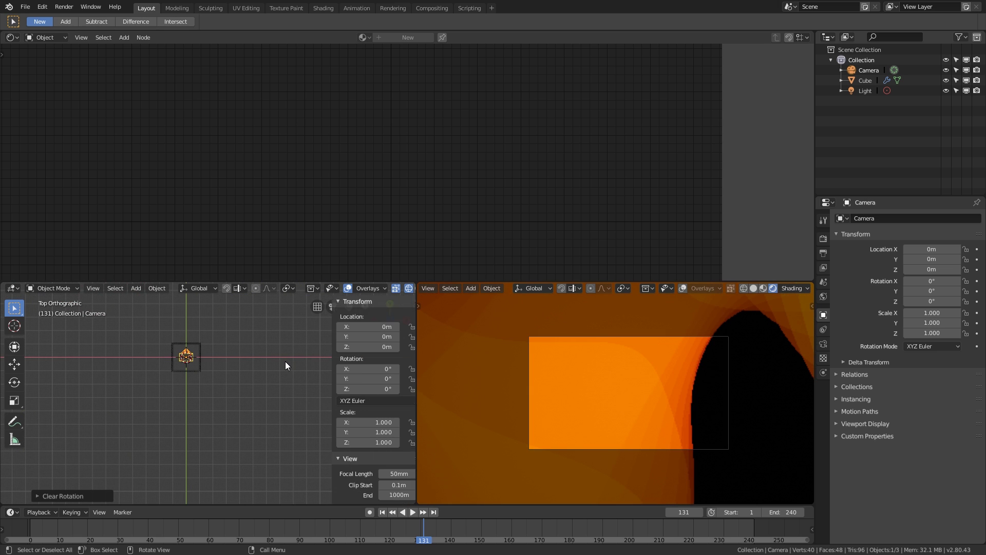
{"action": "left_click_drag", "start_coordinate": [355, 337], "coordinate": [315, 337]}
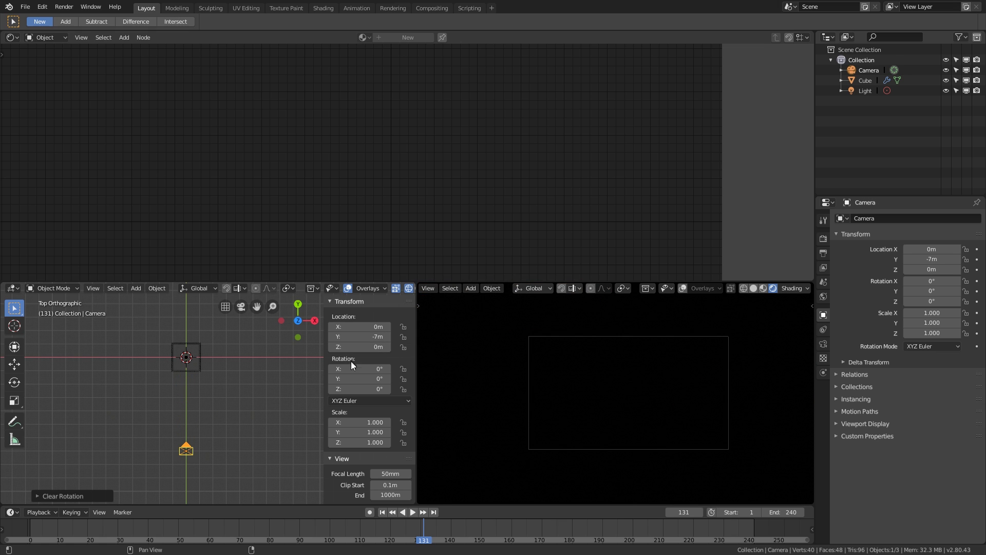
{"action": "left_click_drag", "start_coordinate": [385, 369], "coordinate": [401, 369], "text": "ctrl"}
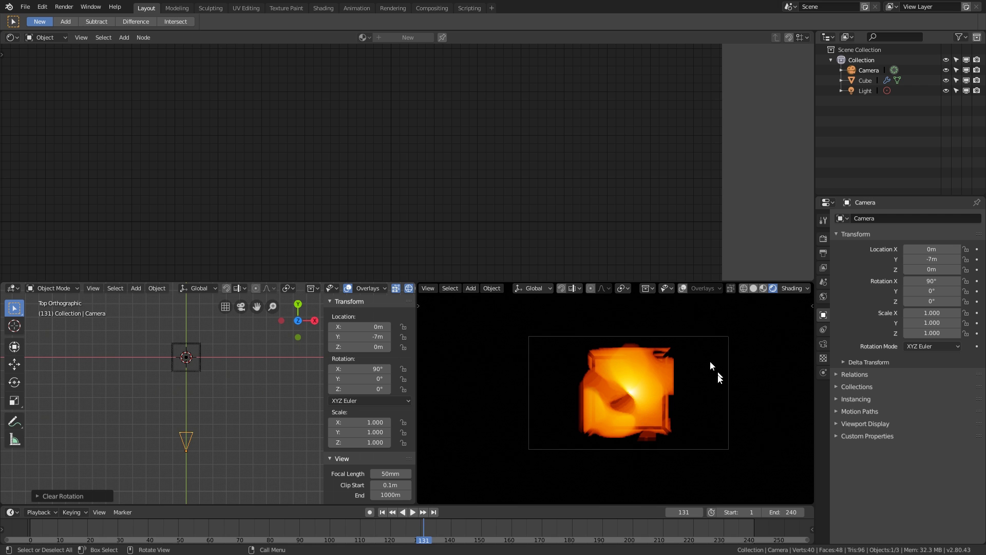
Step: Move the camera farther from the cube by setting its Y location to -10 m
{"action": "left_click_drag", "start_coordinate": [375, 336], "coordinate": [364, 337], "text": "ctrl"}
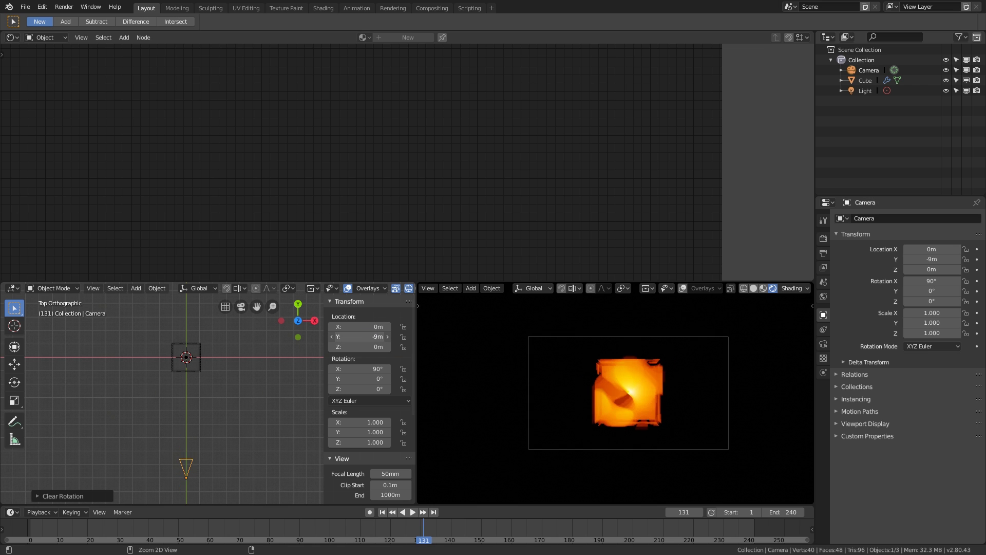
{"action": "left_click_drag", "start_coordinate": [363, 337], "coordinate": [358, 337], "text": "ctrl"}
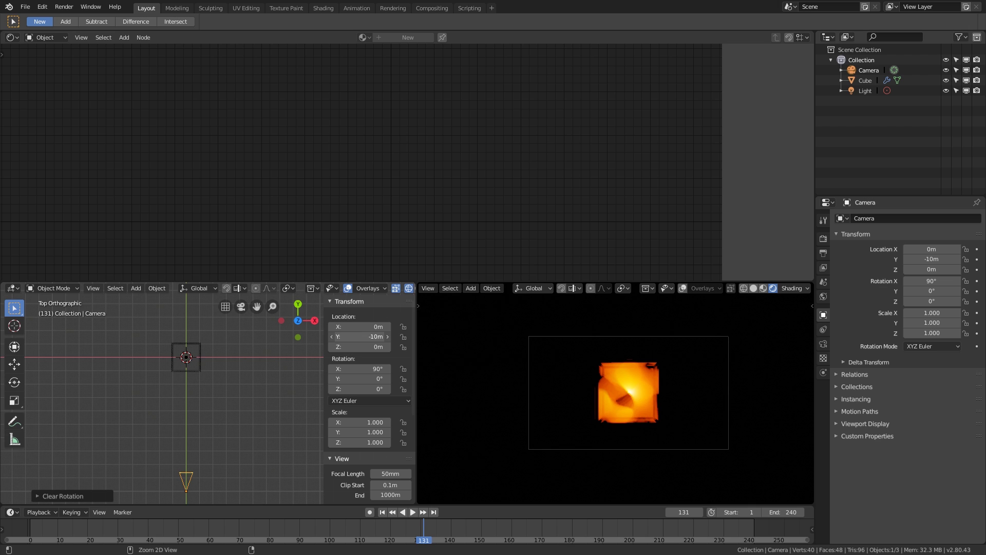
{"action": "scroll", "coordinate": [266, 402], "scroll_direction": "down", "scroll_amount": 1}
{"action": "middle_click_drag", "start_coordinate": [189, 417], "coordinate": [209, 401], "text": "shift"}
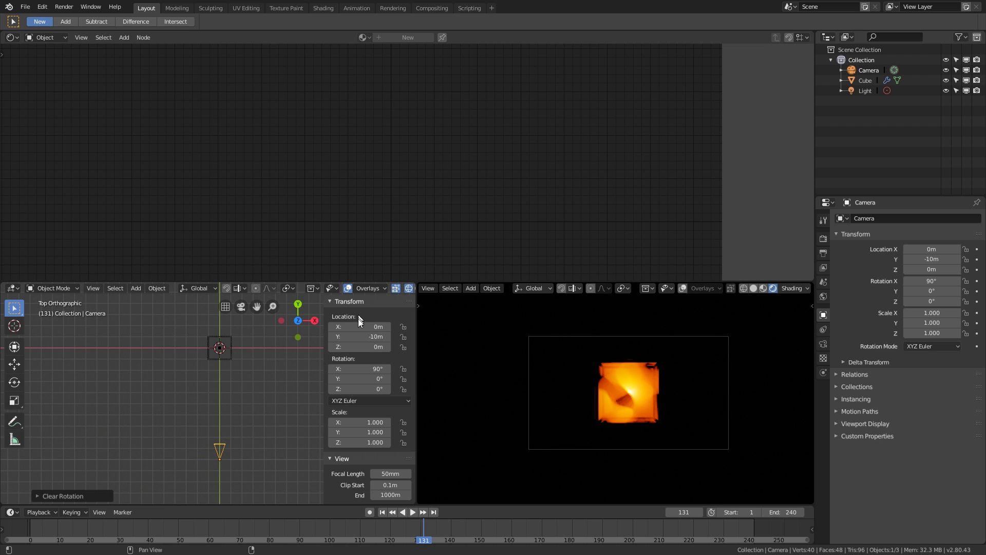
{"action": "left_click_drag", "start_coordinate": [359, 337], "coordinate": [368, 337]}
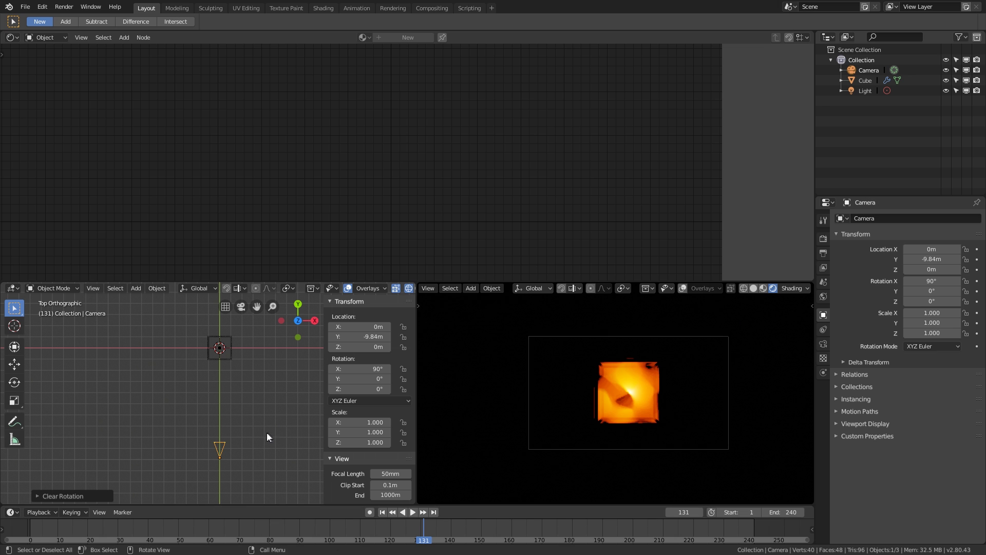
{"action": "key", "text": "ctrl+z"}
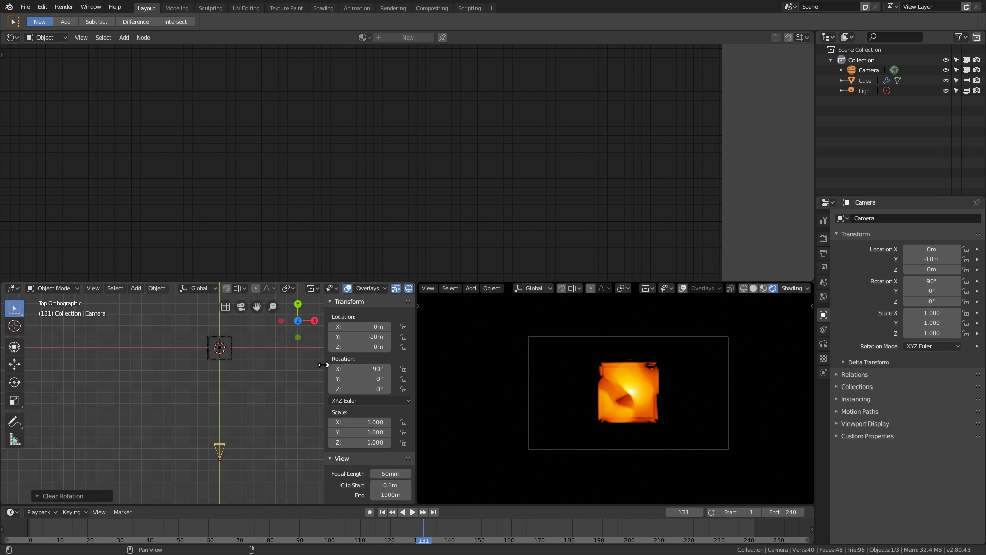
Step: Rotate the cube by setting both its X and Z rotation to 40°
{"action": "left_click", "coordinate": [226, 353]}
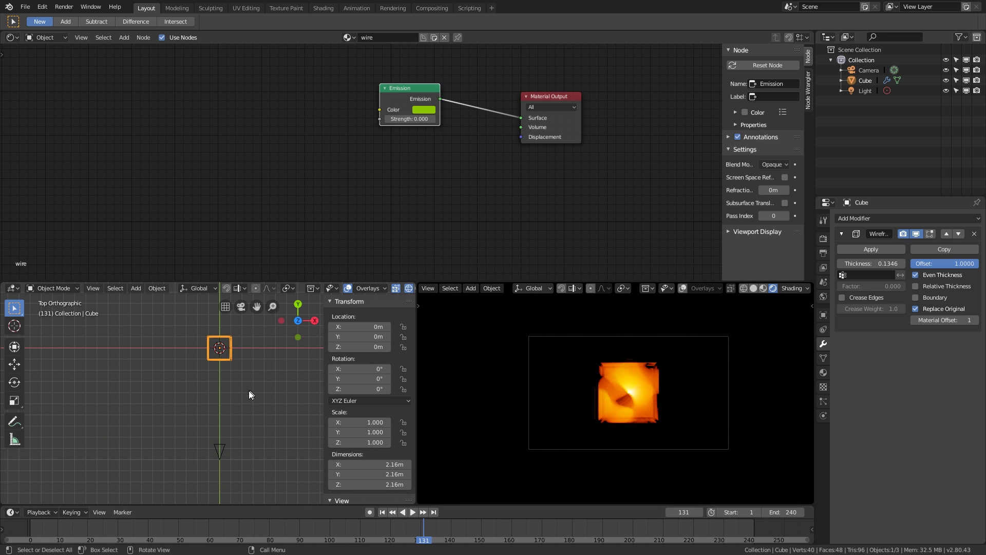
{"action": "middle_click_drag", "start_coordinate": [249, 390], "coordinate": [205, 332]}
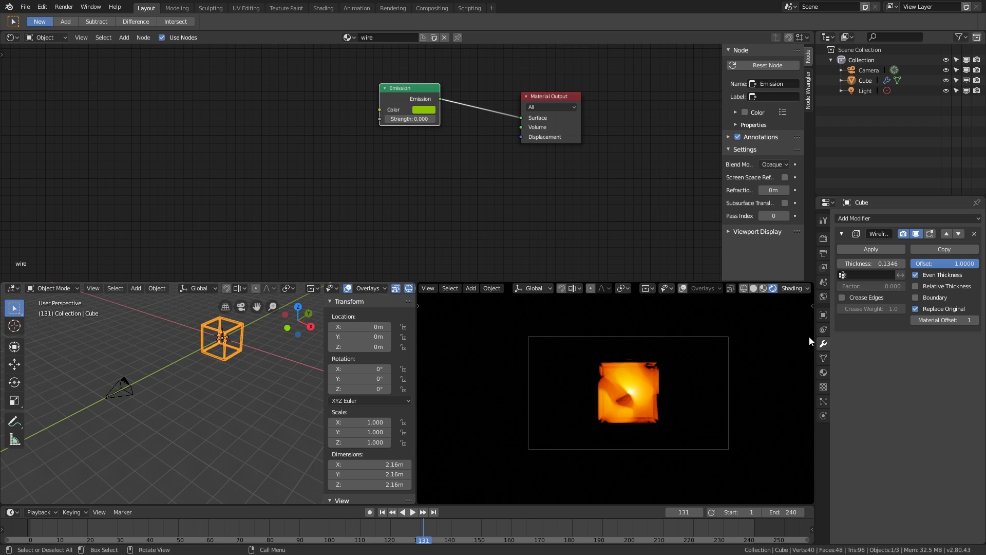
{"action": "left_click", "coordinate": [823, 315]}
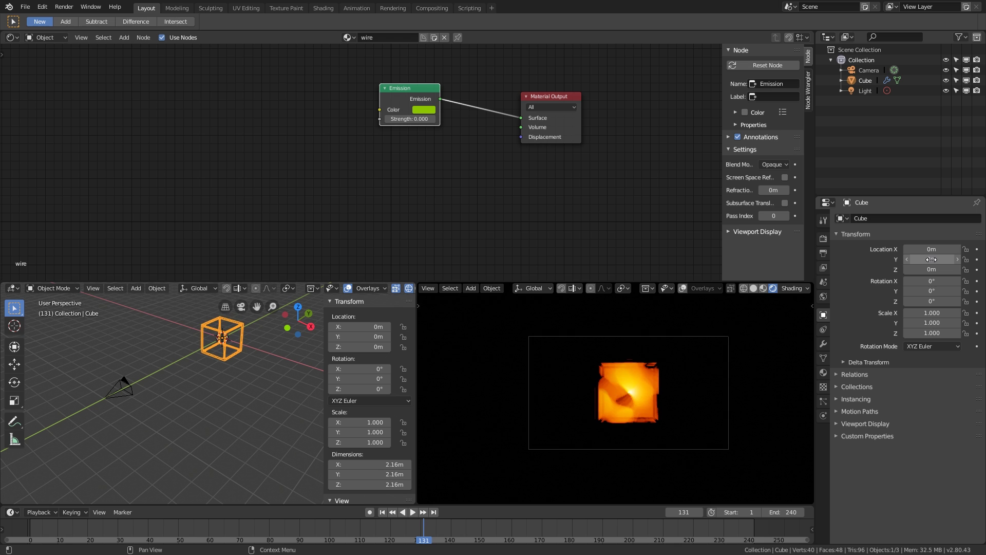
{"action": "left_click_drag", "start_coordinate": [929, 280], "coordinate": [951, 301], "text": "ctrl"}
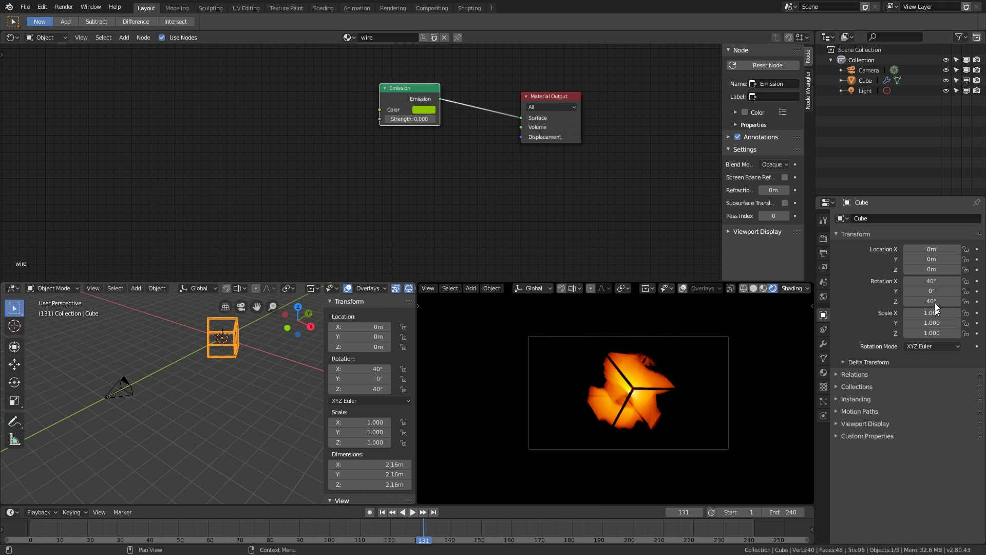
{"action": "left_click_drag", "start_coordinate": [913, 304], "coordinate": [971, 304]}
{"action": "key", "text": "Escape"}
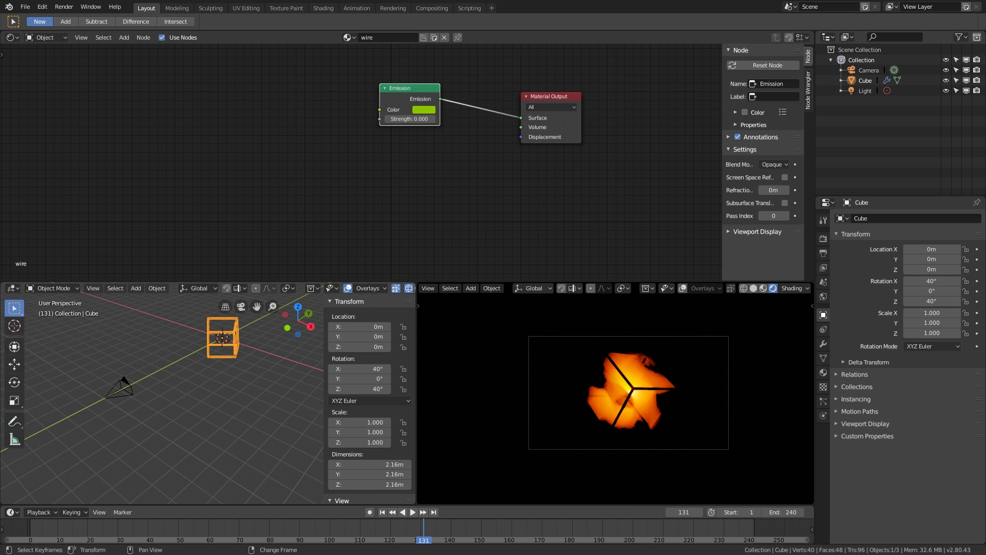
Step: Keyframe the cube's Z rotation at 40° on frame 0 and at 400° on frame 240
{"action": "left_click", "coordinate": [29, 525]}
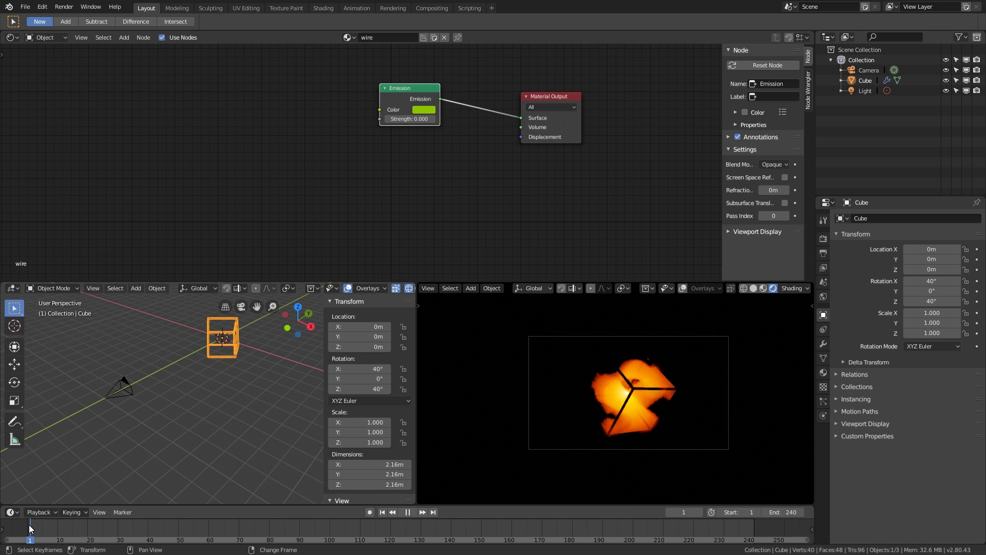
{"action": "left_click", "coordinate": [976, 301]}
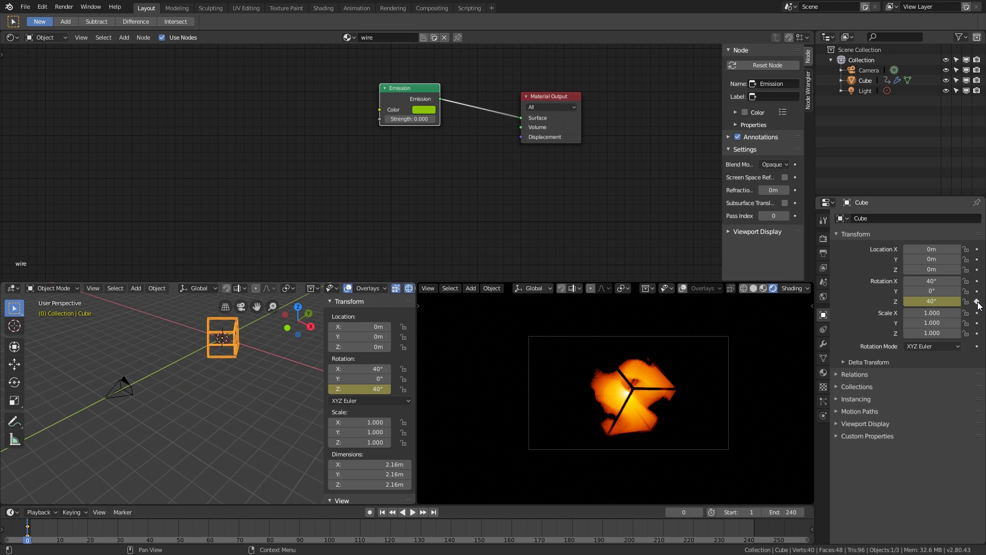
{"action": "left_click", "coordinate": [754, 525]}
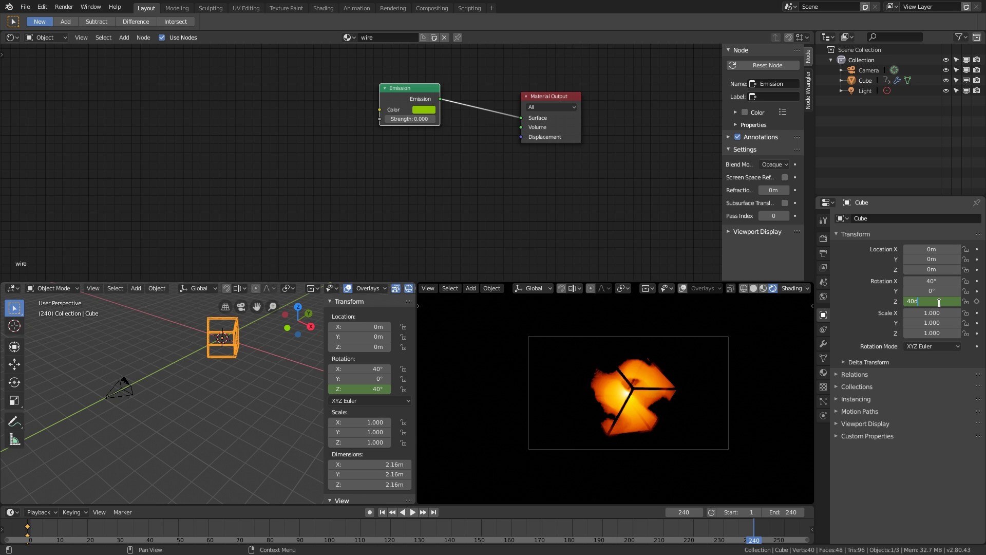
{"action": "type", "text": "60"}
{"action": "key", "text": "Return"}
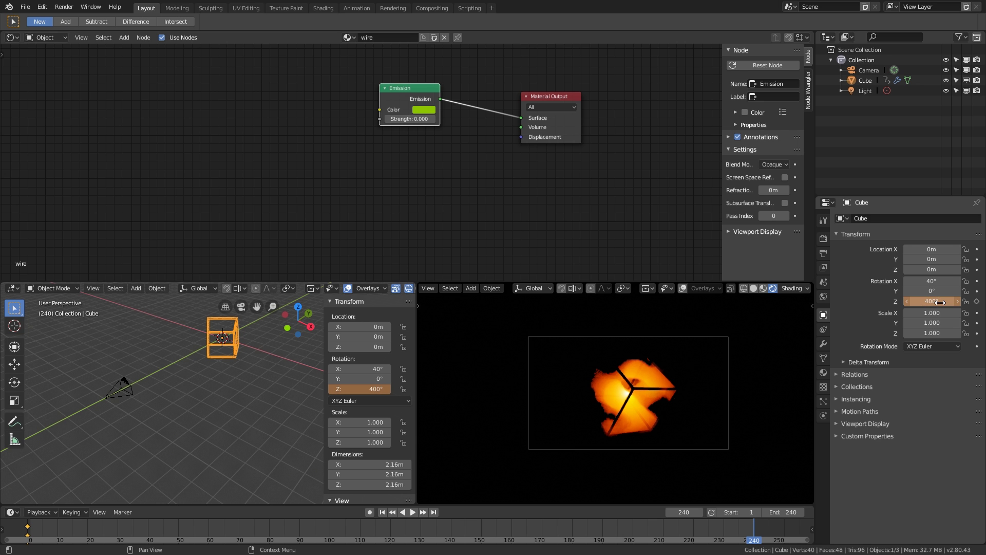
{"action": "left_click", "coordinate": [977, 301]}
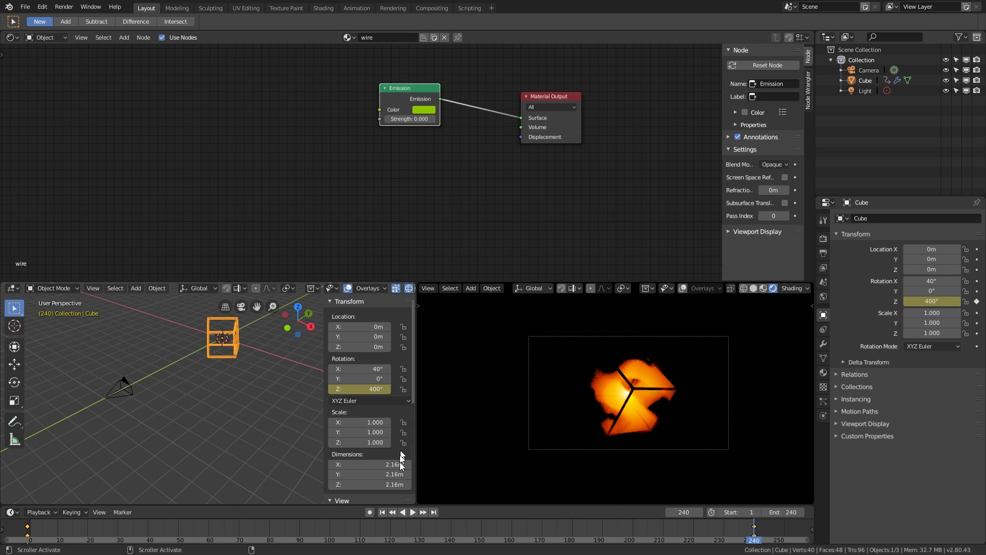
Step: Scrub and play the animation to check the cube's full turn around Z
{"action": "right_click_drag", "start_coordinate": [31, 525], "coordinate": [675, 534]}
{"action": "key", "text": "space"}
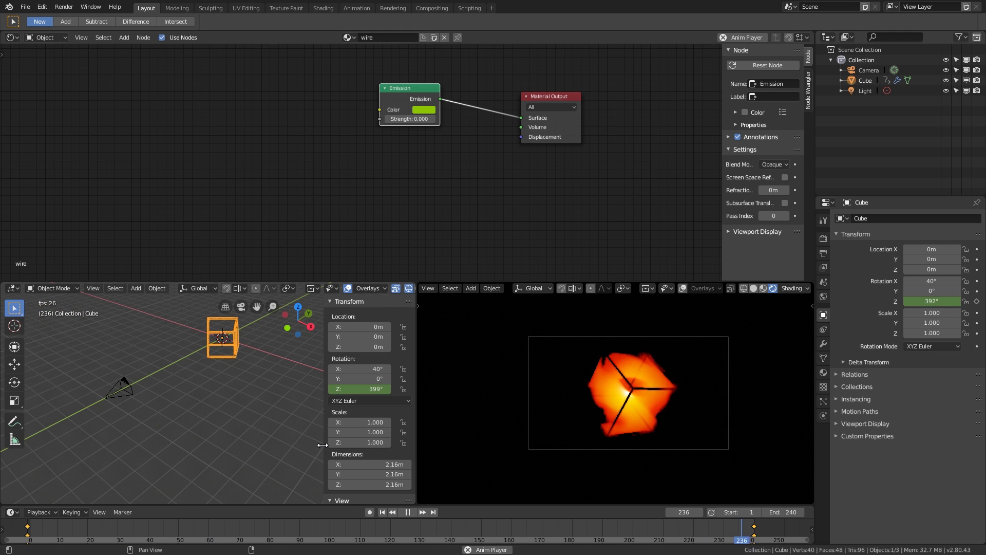
{"action": "key", "text": "space"}
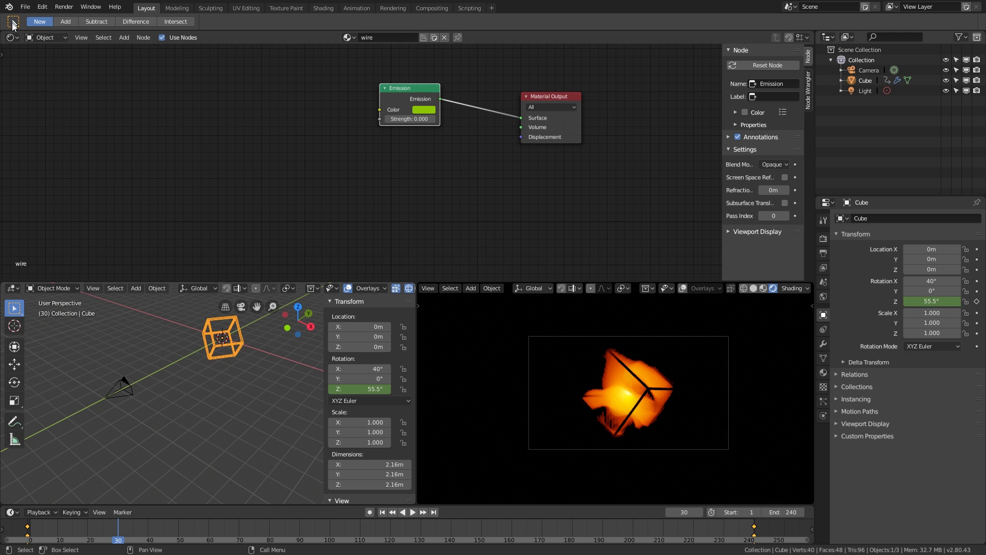
Step: Switch the node editor area to the Graph Editor and set the cube's rotation keyframes to Linear interpolation
{"action": "left_click", "coordinate": [14, 38]}
{"action": "key", "text": "g"}
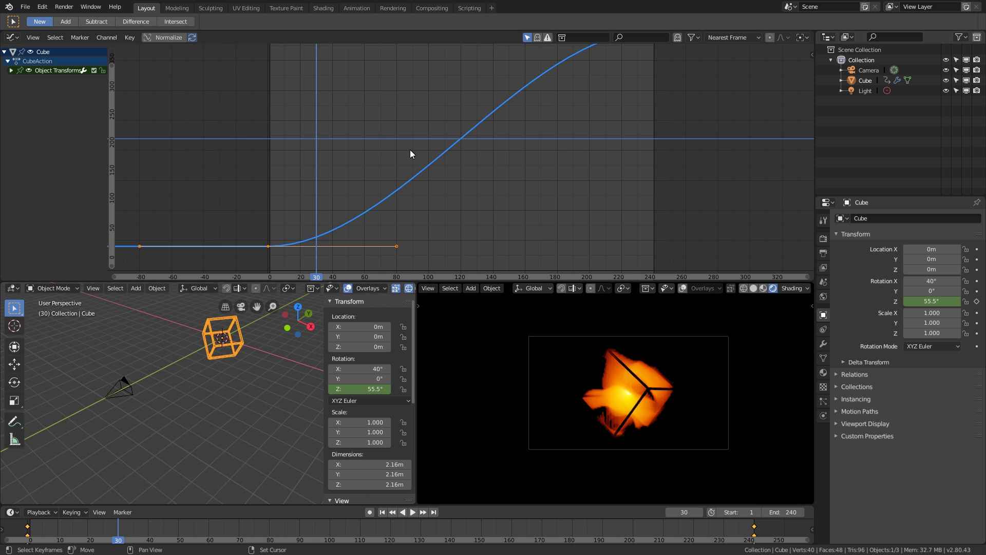
{"action": "key", "text": "t"}
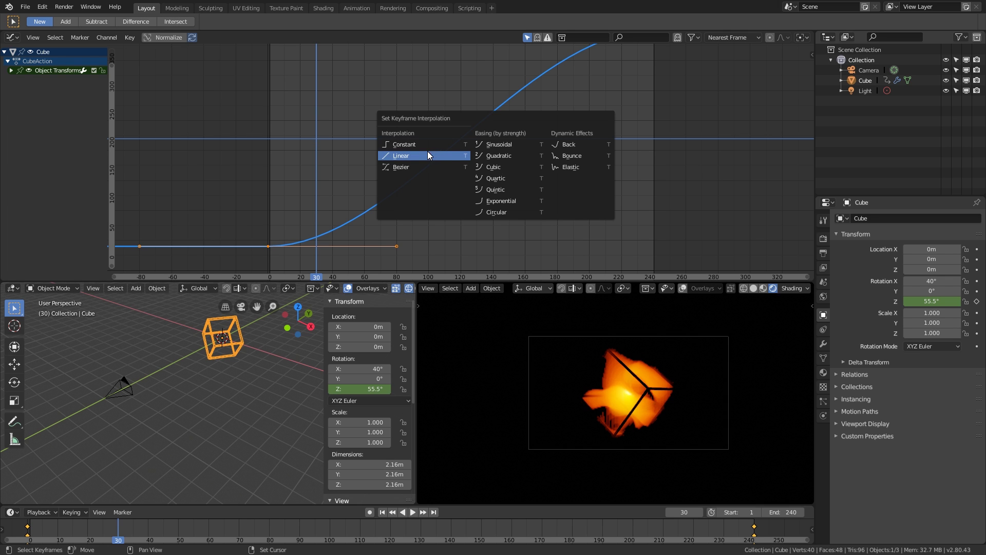
{"action": "left_click", "coordinate": [427, 152]}
Step: Play and scrub the animation to check that the cube spins at a constant speed
{"action": "left_click", "coordinate": [707, 531]}
{"action": "key", "text": "space"}
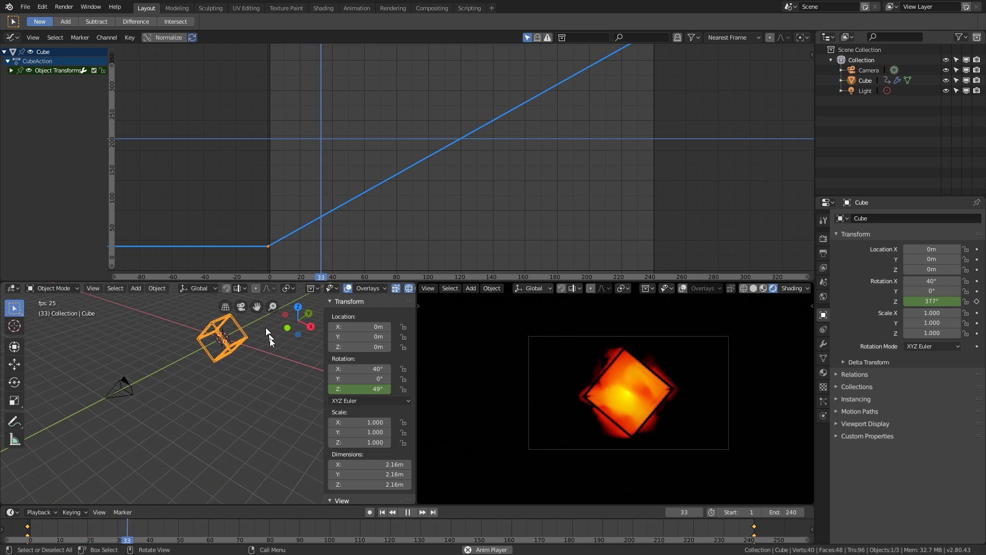
{"action": "key", "text": "space"}
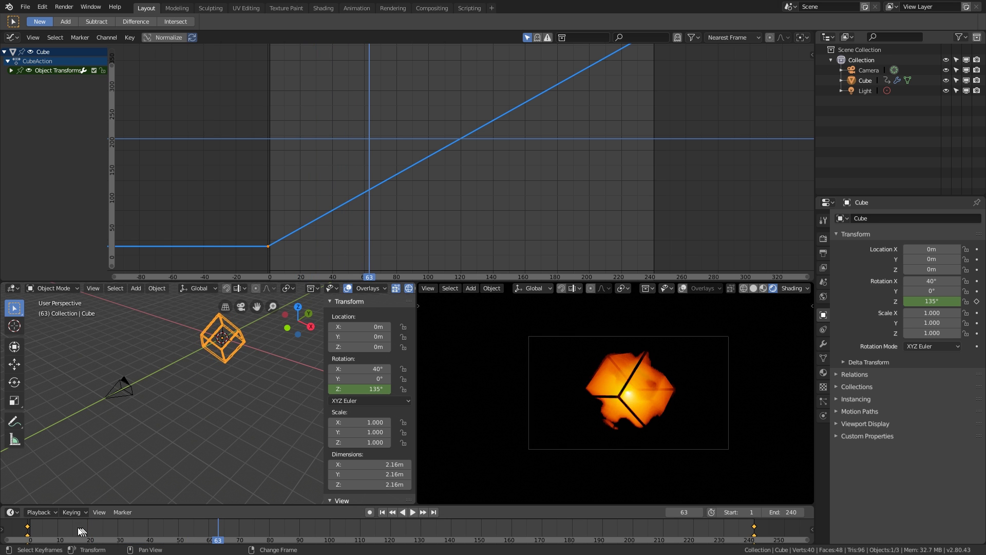
{"action": "right_click_drag", "start_coordinate": [79, 529], "coordinate": [234, 530]}
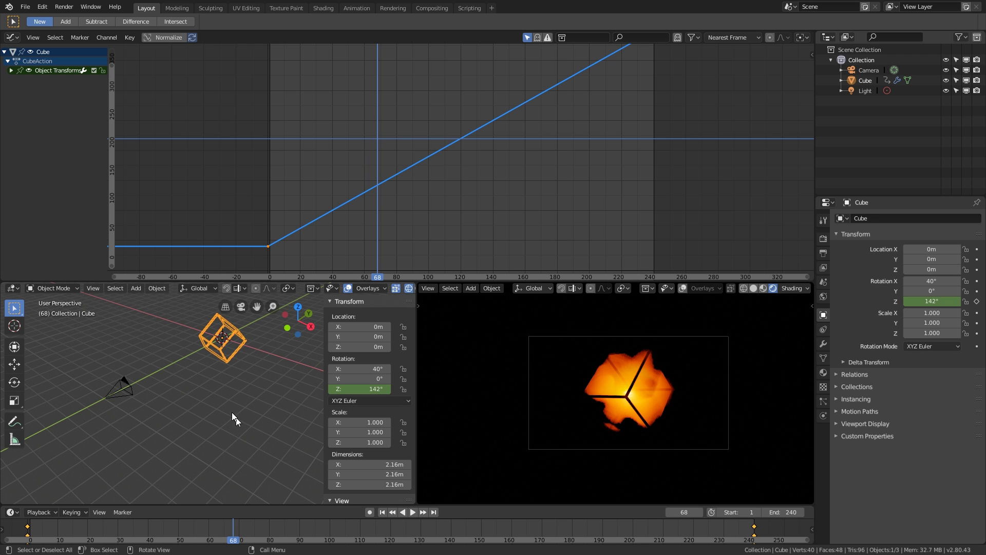
Step: Select the light at the cube's centre and try moving it off-centre
{"action": "scroll", "coordinate": [222, 340], "scroll_direction": "up", "scroll_amount": 4}
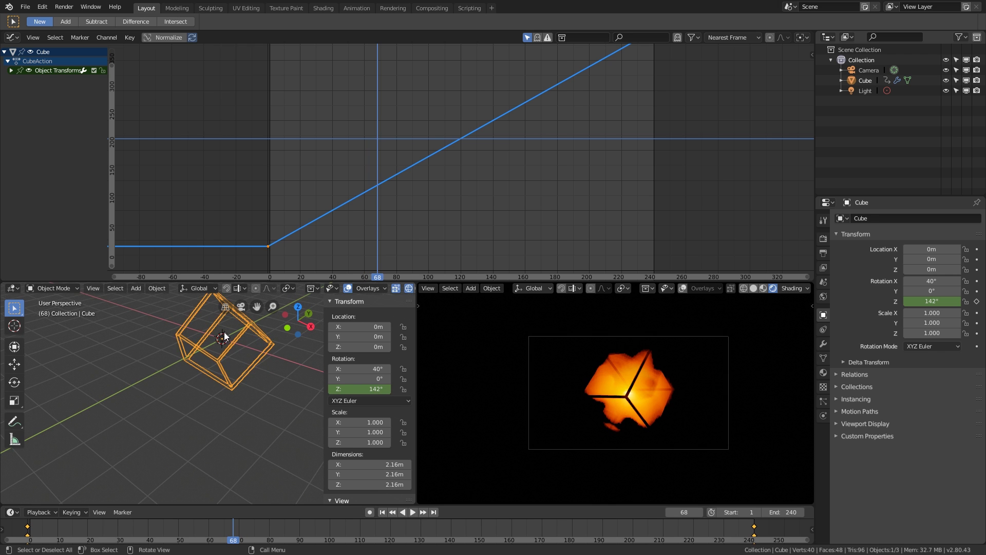
{"action": "left_click", "coordinate": [224, 333]}
{"action": "middle_click_drag", "start_coordinate": [246, 326], "coordinate": [233, 368], "text": "shift"}
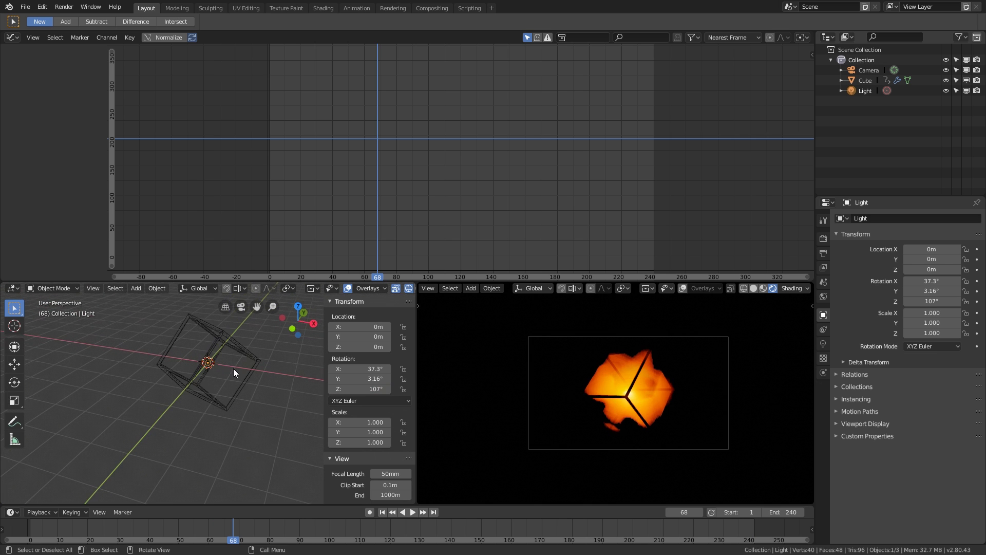
{"action": "key", "text": "g"}
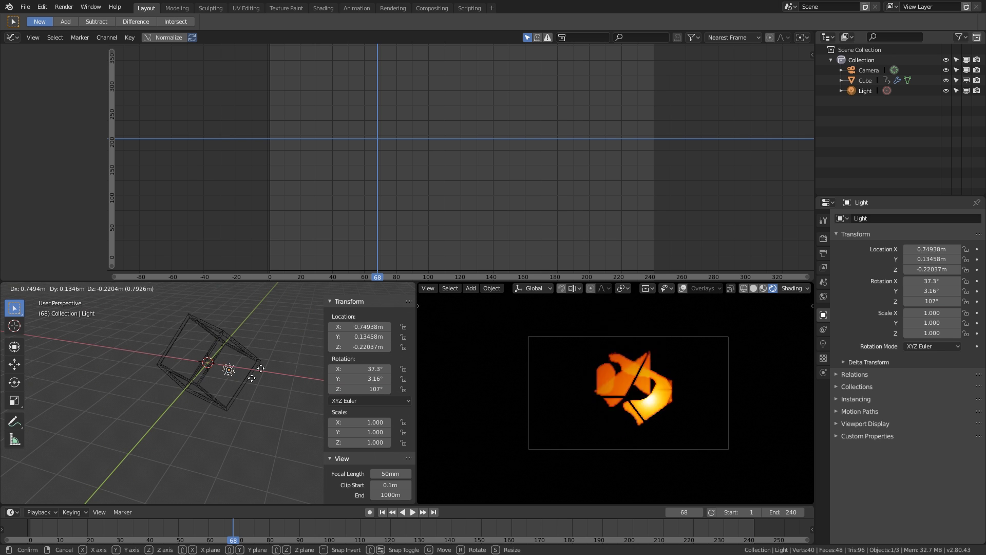
{"action": "right_click", "coordinate": [211, 340]}
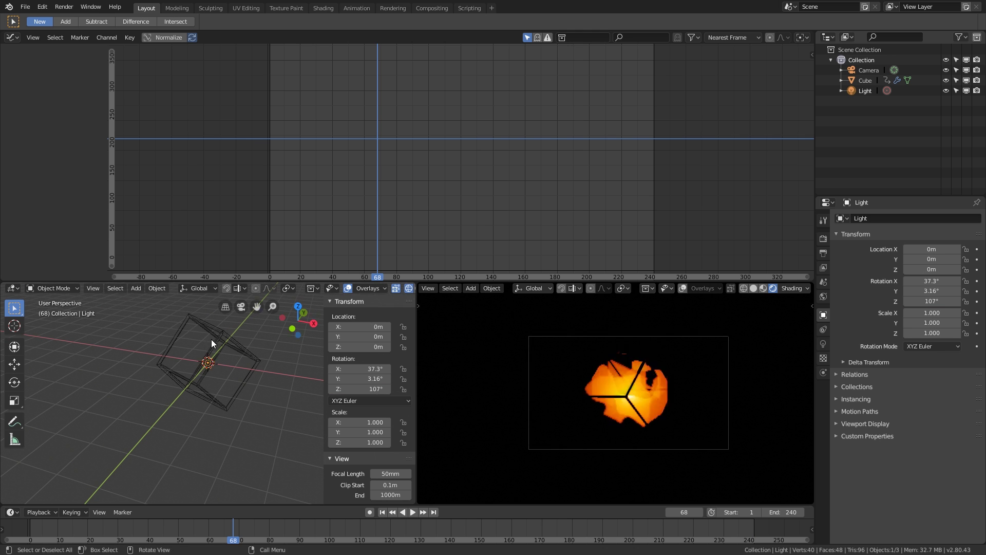
Step: Show the wireframe viewport through the camera, zoomed in on the cube and the light
{"action": "mouse_move", "coordinate": [199, 361]}
{"action": "middle_mouse_down"}
{"action": "mouse_move", "coordinate": [229, 365]}
{"action": "mouse_move", "coordinate": [204, 371]}
{"action": "middle_mouse_up"}
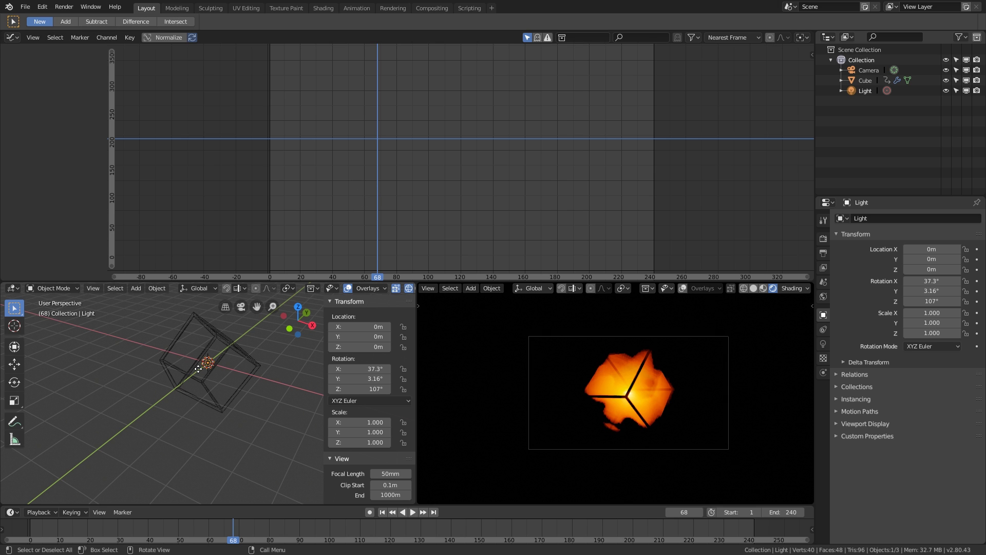
{"action": "mouse_move", "coordinate": [224, 363]}
{"action": "middle_mouse_down"}
{"action": "mouse_move", "coordinate": [242, 359]}
{"action": "mouse_move", "coordinate": [231, 361]}
{"action": "middle_mouse_up"}
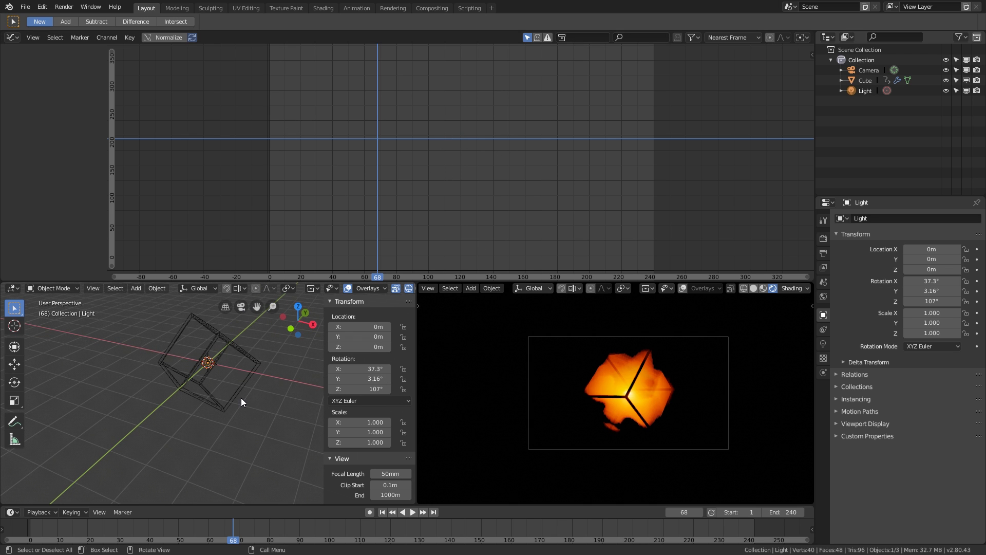
{"action": "key", "text": "KP_0"}
{"action": "scroll", "coordinate": [240, 397], "scroll_direction": "up", "scroll_amount": 4}
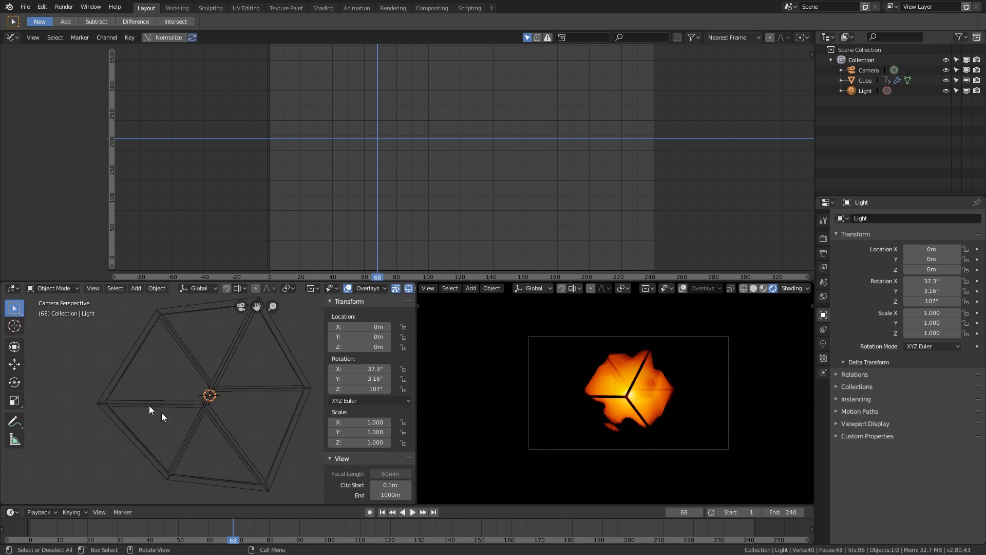
{"action": "scroll", "coordinate": [202, 365], "scroll_direction": "down", "scroll_amount": 2}
{"action": "middle_click_drag", "start_coordinate": [202, 365], "coordinate": [207, 395]}
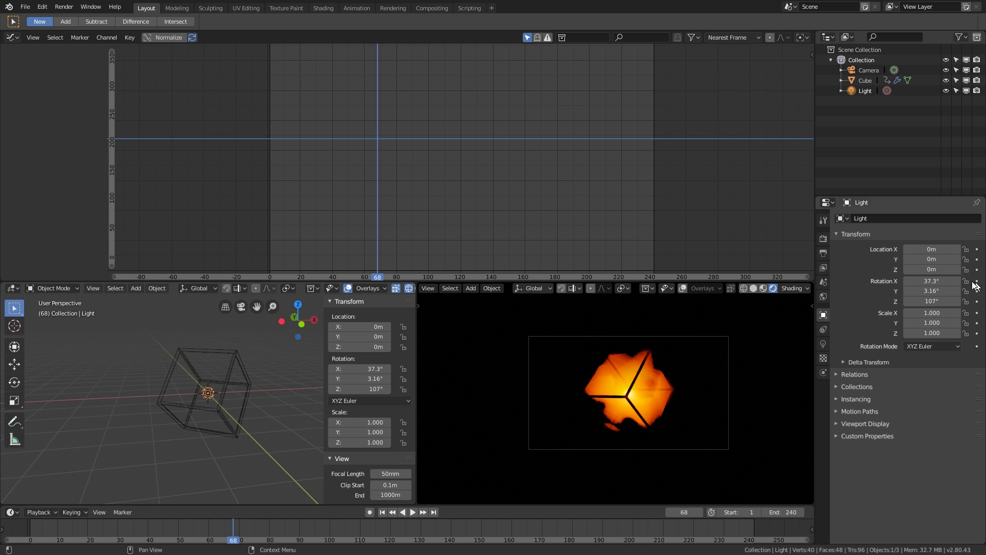
{"action": "key", "text": "KP_0"}
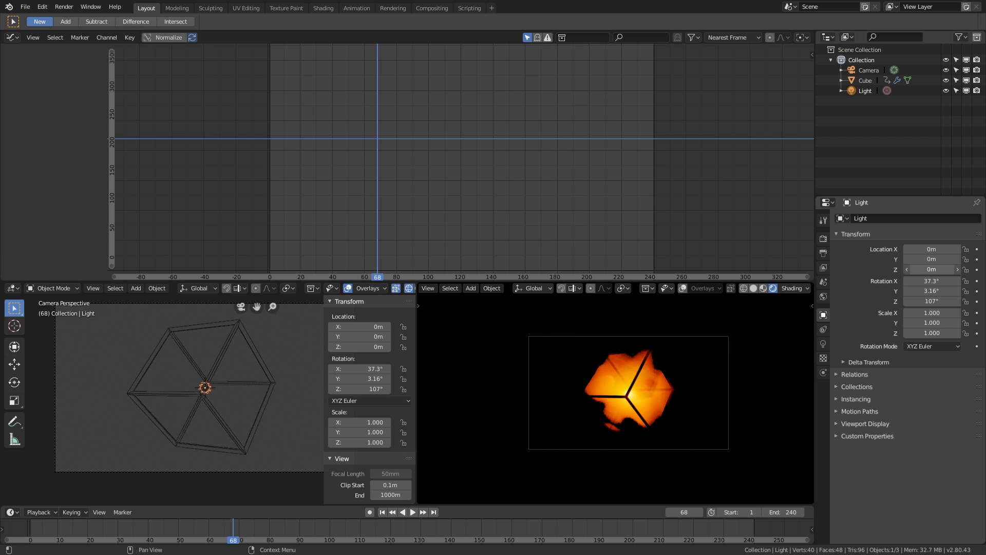
Step: Try shifting the light along its Z, X and Y location to compare the effect on the glow
{"action": "left_click_drag", "start_coordinate": [923, 270], "coordinate": [970, 269]}
{"action": "right_click", "coordinate": [970, 270]}
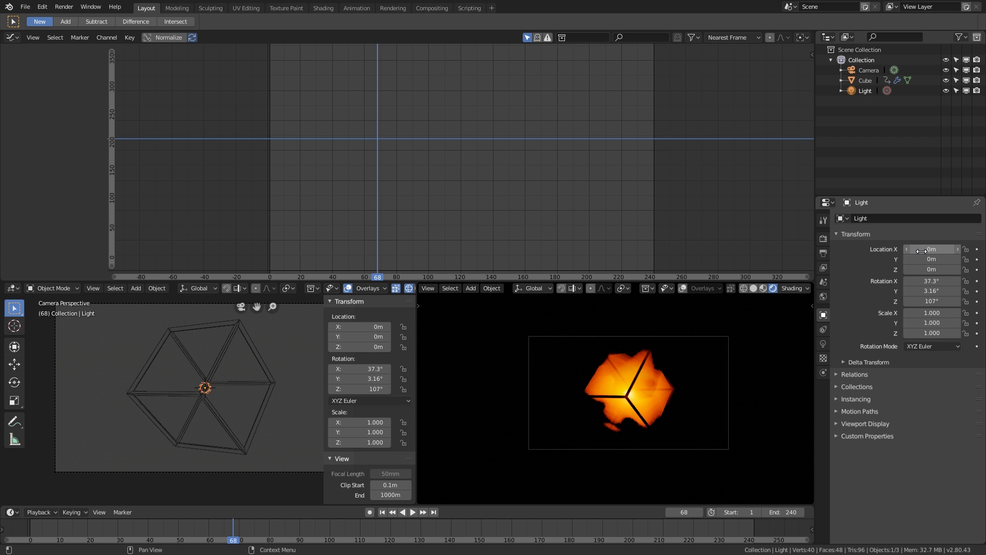
{"action": "left_click_drag", "start_coordinate": [921, 251], "coordinate": [962, 258]}
{"action": "right_click", "coordinate": [928, 251]}
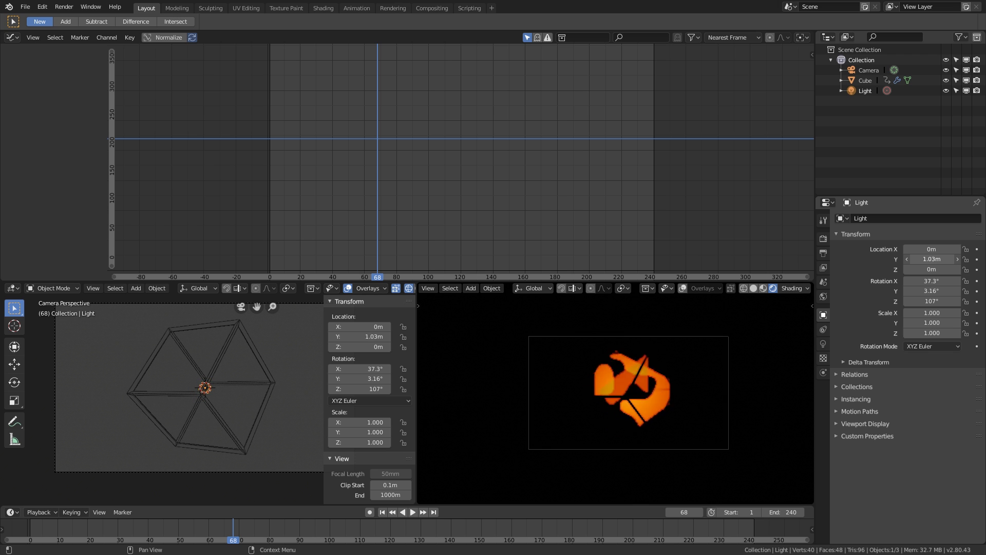
{"action": "right_click", "coordinate": [918, 258]}
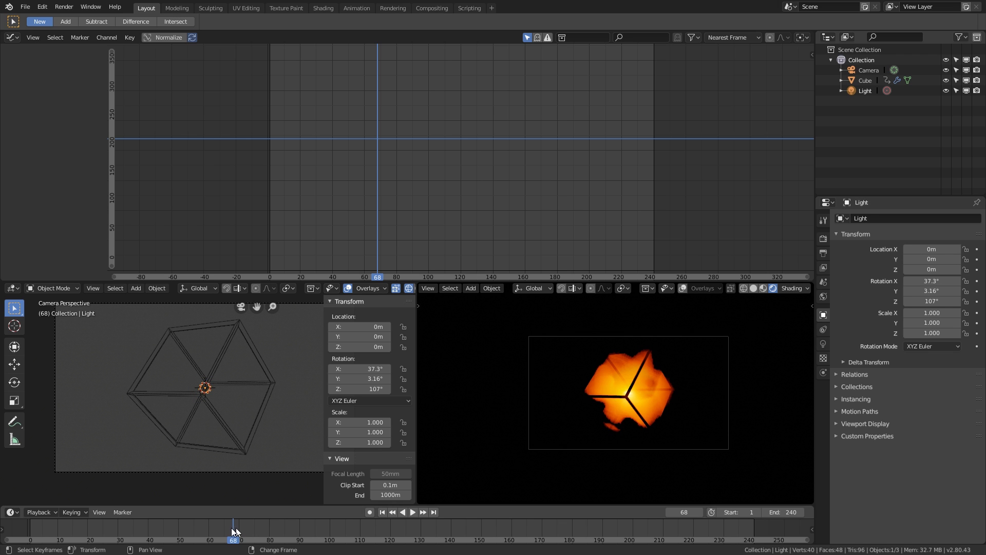
Step: Keyframe the light's X and Z location at 0 m on frame 63
{"action": "mouse_move", "coordinate": [208, 532]}
{"action": "left_mouse_down"}
{"action": "mouse_move", "coordinate": [425, 525]}
{"action": "mouse_move", "coordinate": [178, 522]}
{"action": "mouse_move", "coordinate": [226, 519]}
{"action": "mouse_move", "coordinate": [218, 542]}
{"action": "left_mouse_up"}
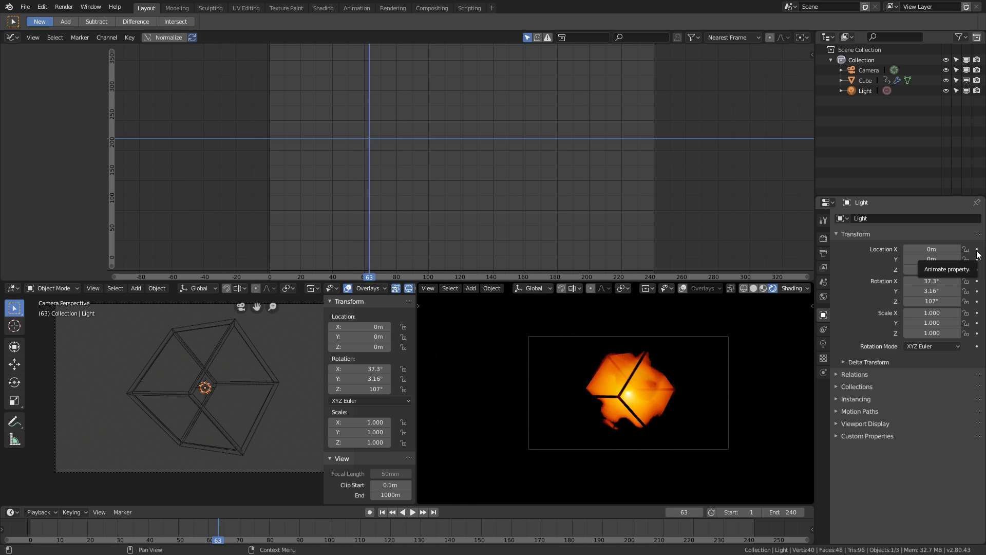
{"action": "left_click_drag", "start_coordinate": [946, 249], "coordinate": [983, 249]}
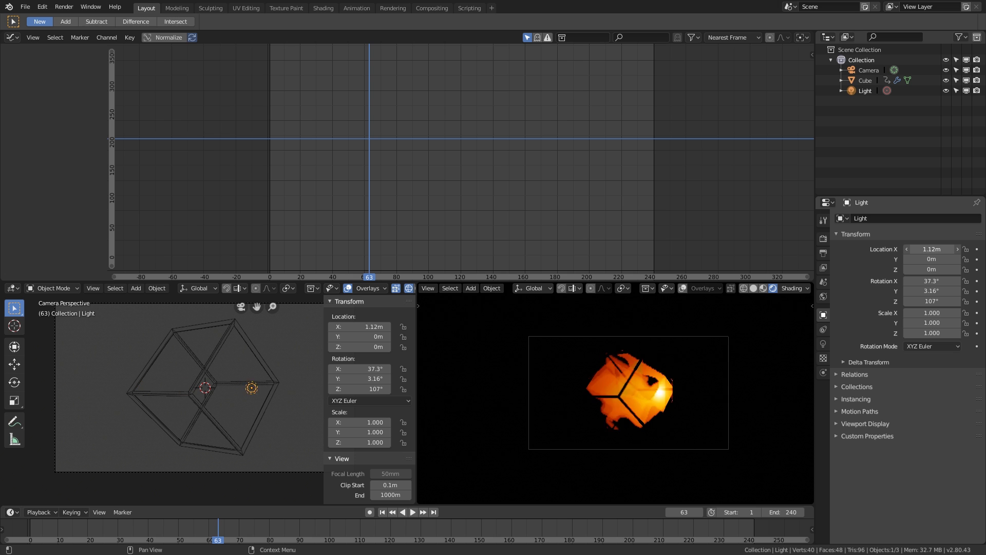
{"action": "right_click", "coordinate": [946, 248]}
{"action": "left_click", "coordinate": [976, 250]}
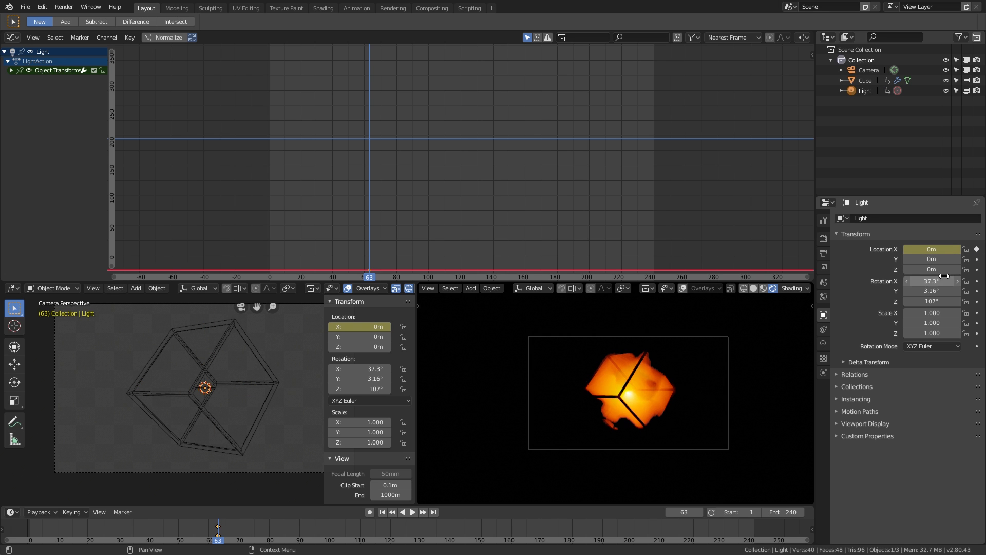
{"action": "left_click", "coordinate": [977, 269]}
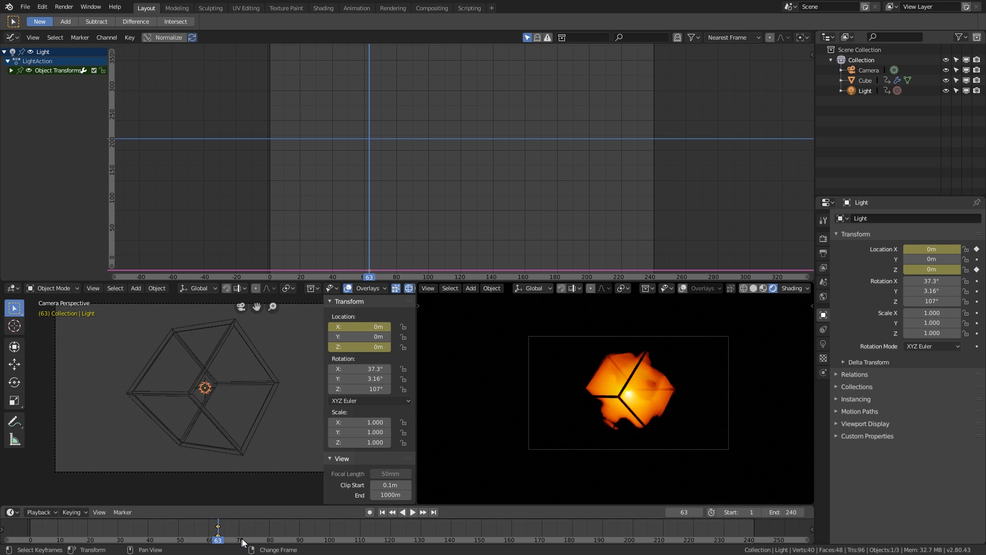
Step: Add a Noise modifier to the light's X Location curve
{"action": "right_click_drag", "start_coordinate": [225, 534], "coordinate": [144, 533]}
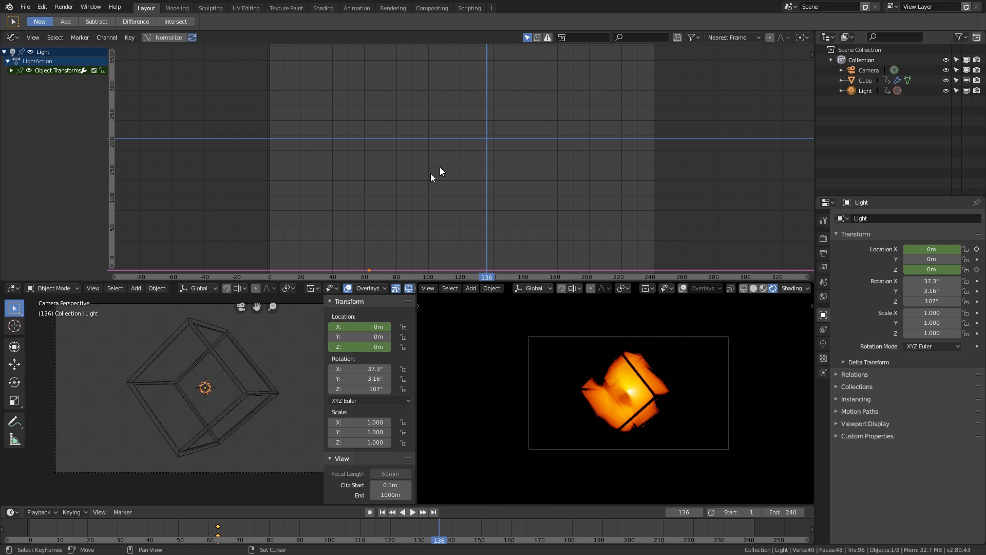
{"action": "scroll", "coordinate": [462, 159], "scroll_direction": "down", "scroll_amount": 4}
{"action": "middle_click_drag", "start_coordinate": [543, 146], "coordinate": [527, 143]}
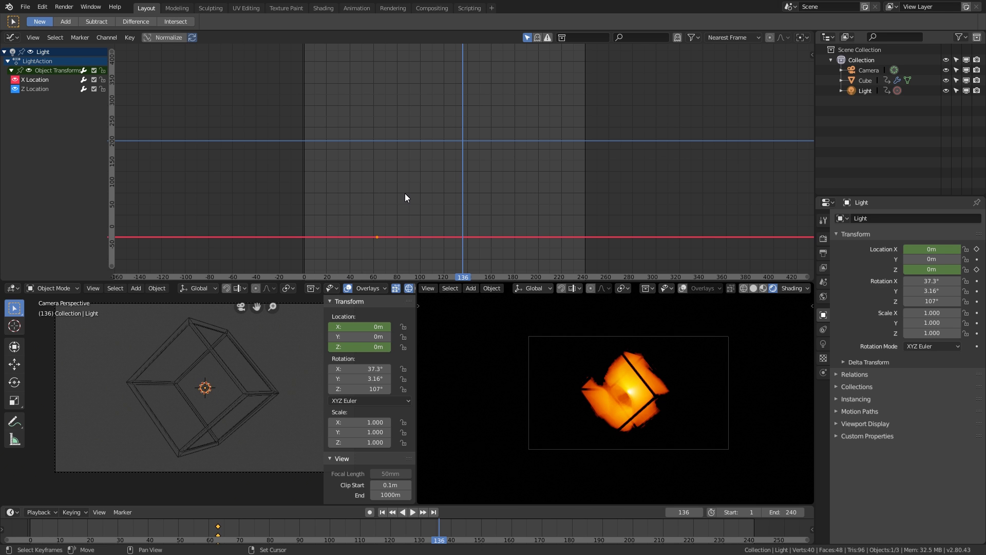
{"action": "key", "text": "n"}
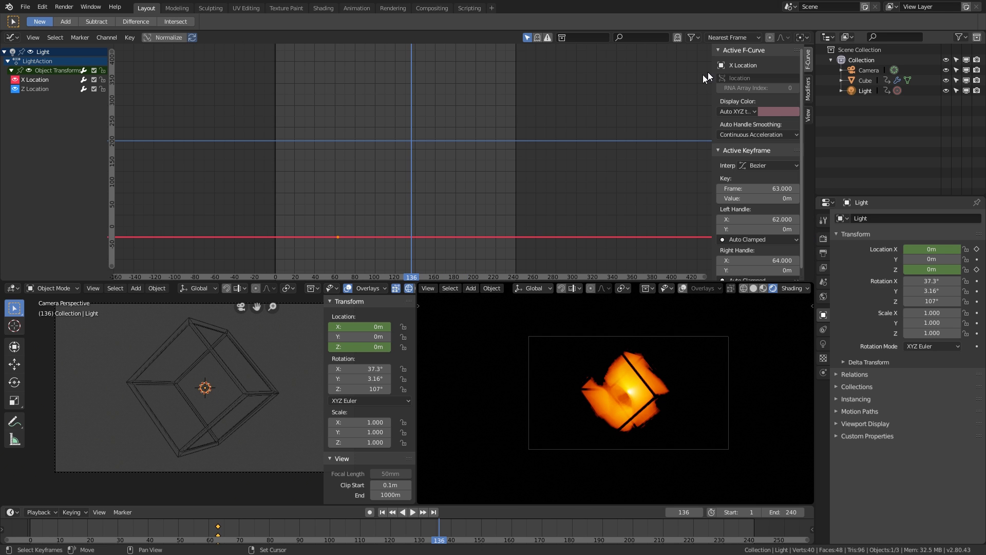
{"action": "left_click", "coordinate": [807, 92]}
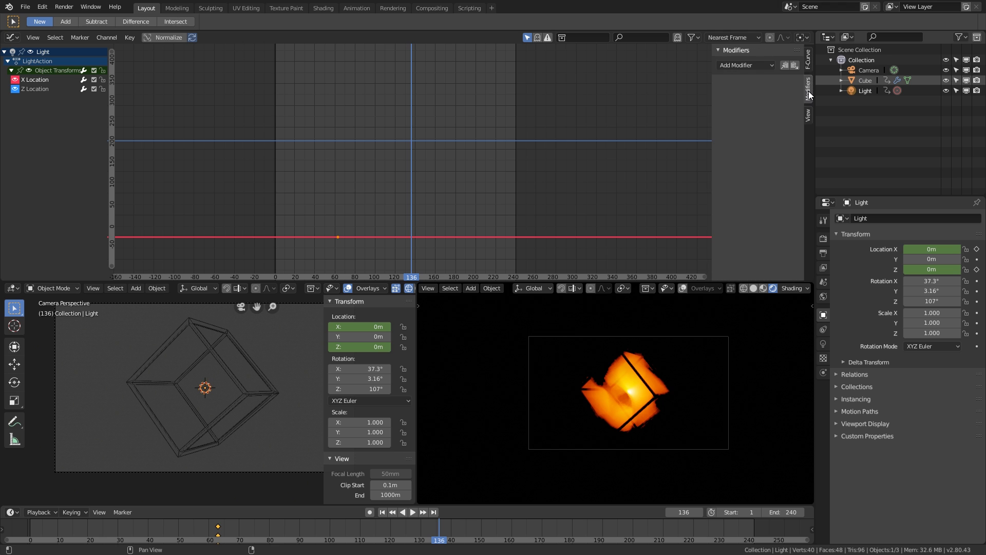
{"action": "left_click", "coordinate": [759, 64]}
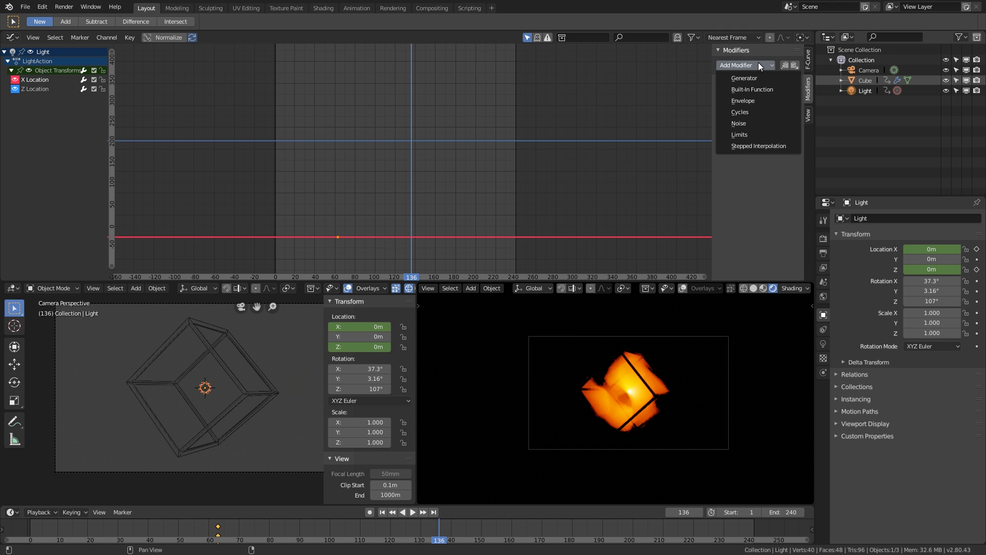
{"action": "left_click", "coordinate": [751, 122]}
Step: Examine the noisy X Location curve up close and scrub the animation to see how the light moves
{"action": "scroll", "coordinate": [405, 221], "scroll_direction": "up", "scroll_amount": 5}
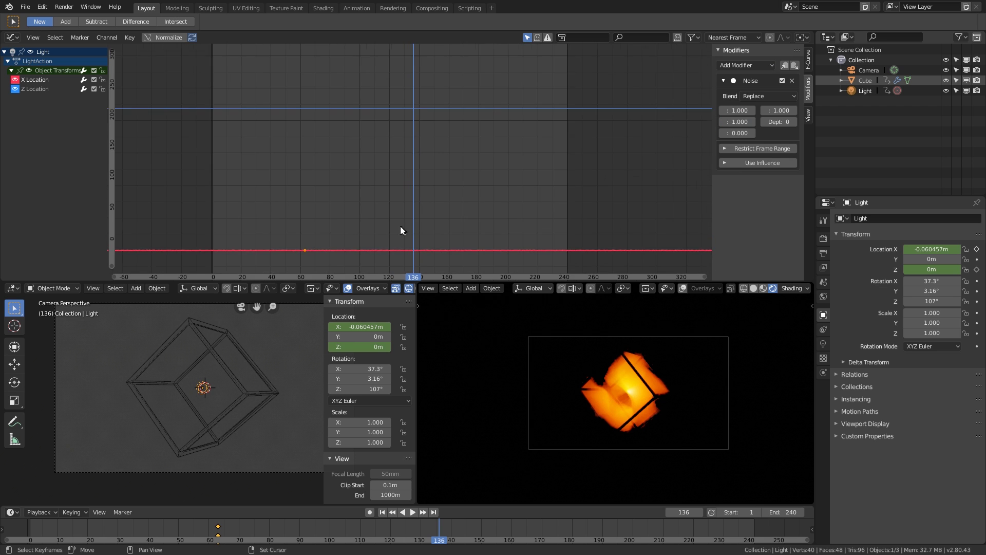
{"action": "middle_click_drag", "start_coordinate": [370, 252], "coordinate": [455, 162]}
{"action": "scroll", "coordinate": [386, 200], "scroll_direction": "up", "scroll_amount": 5}
{"action": "scroll", "coordinate": [354, 197], "scroll_direction": "down", "scroll_amount": 2}
{"action": "middle_click_drag", "start_coordinate": [396, 192], "coordinate": [322, 250]}
{"action": "scroll", "coordinate": [312, 218], "scroll_direction": "up", "scroll_amount": 8}
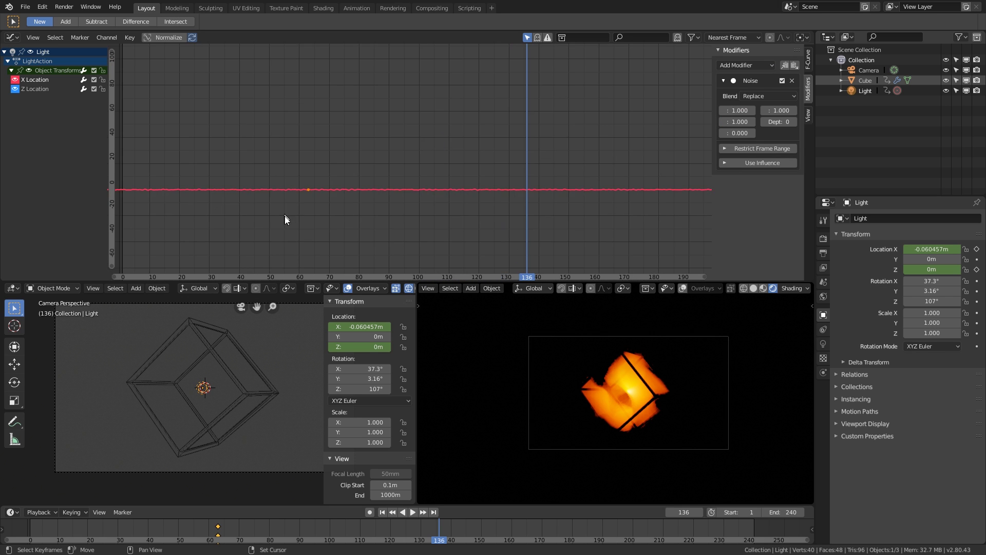
{"action": "right_click_drag", "start_coordinate": [262, 220], "coordinate": [340, 209]}
{"action": "scroll", "coordinate": [209, 367], "scroll_direction": "up", "scroll_amount": 6}
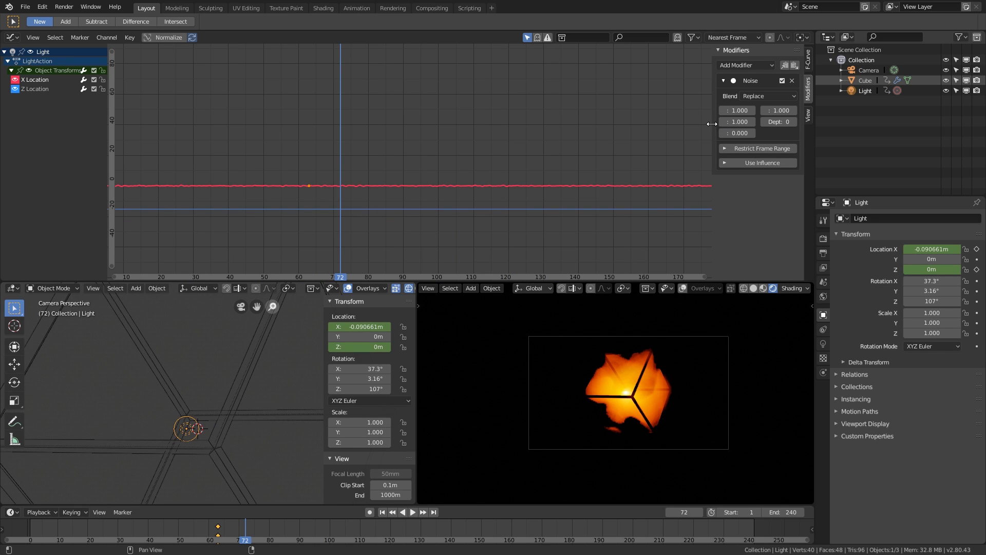
Step: Widen the curve's modifier settings and set the noise strength to 18.6 for the X Location
{"action": "left_click_drag", "start_coordinate": [714, 126], "coordinate": [627, 127]}
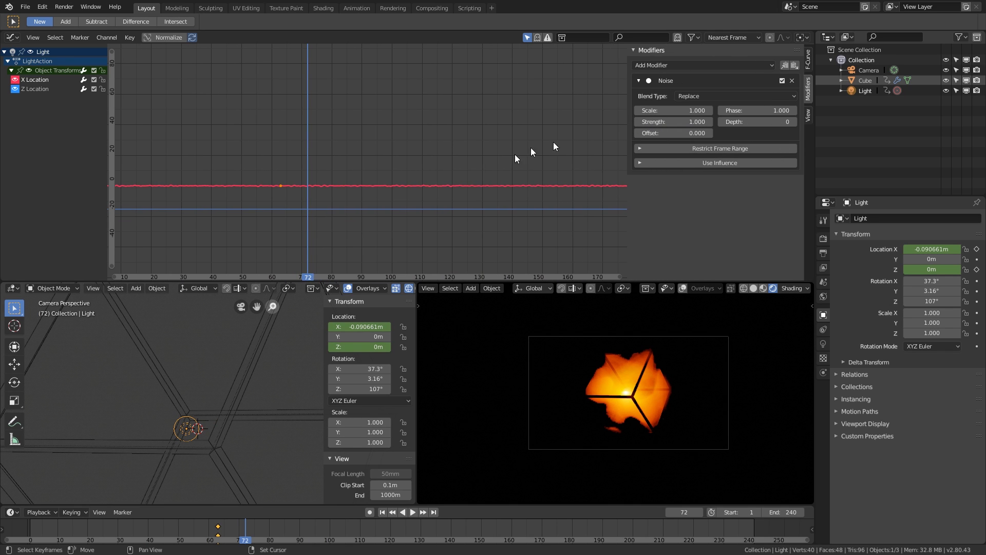
{"action": "scroll", "coordinate": [328, 236], "scroll_direction": "down", "scroll_amount": 5}
{"action": "middle_click_drag", "start_coordinate": [312, 212], "coordinate": [339, 199]}
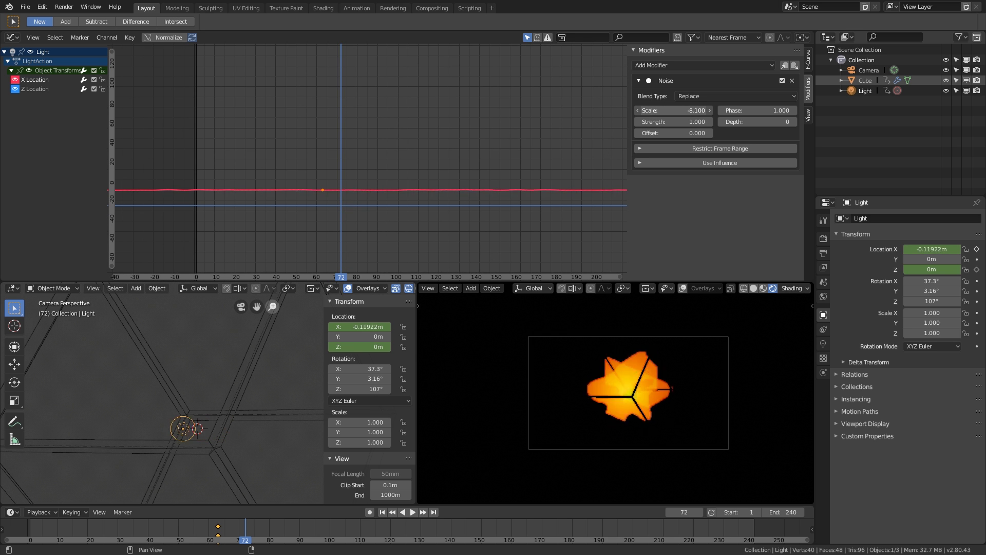
{"action": "right_click", "coordinate": [665, 110]}
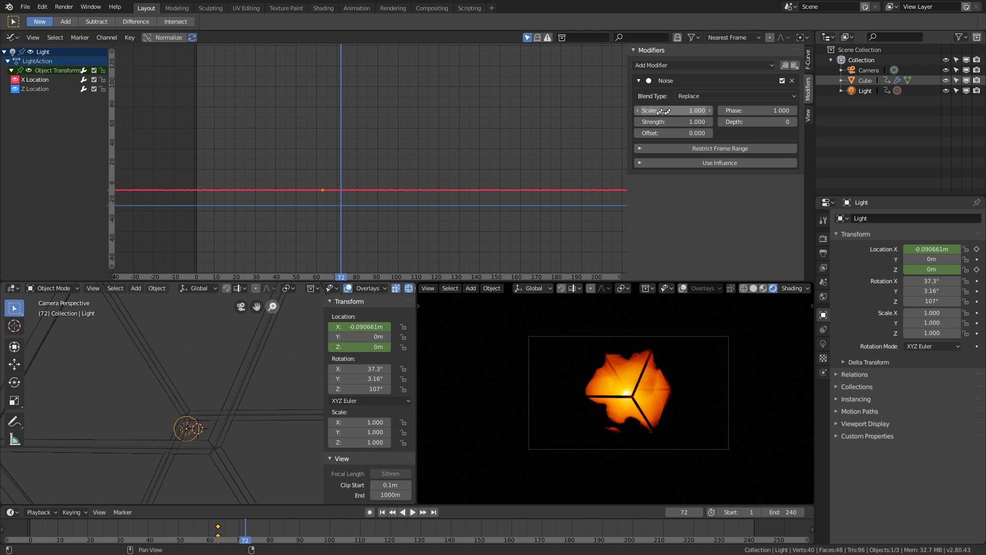
{"action": "left_click_drag", "start_coordinate": [665, 122], "coordinate": [667, 122]}
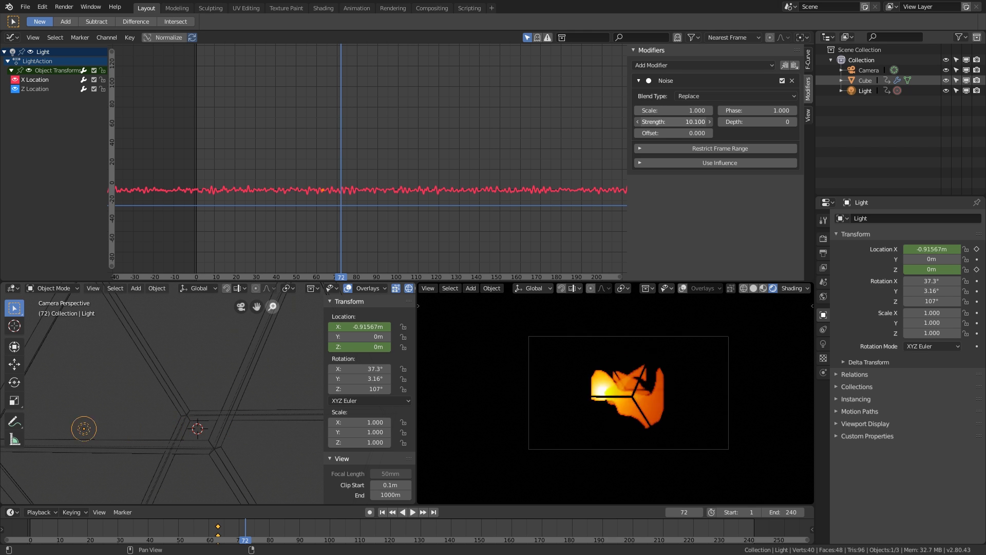
Step: Play and scrub the animation from frame 21 to 54 to check the light's jitter within the cube
{"action": "scroll", "coordinate": [148, 427], "scroll_direction": "down", "scroll_amount": 4}
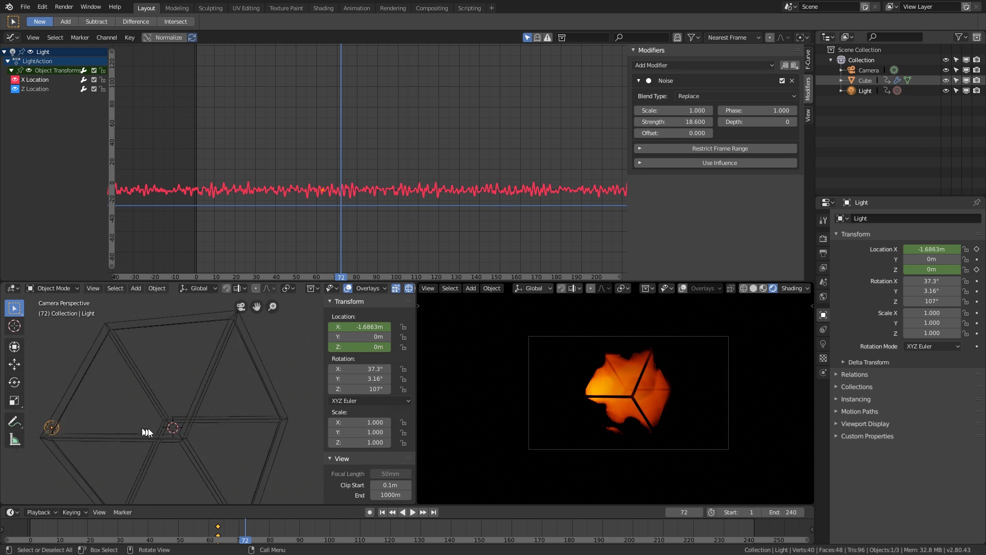
{"action": "right_click", "coordinate": [90, 529]}
{"action": "key", "text": "space"}
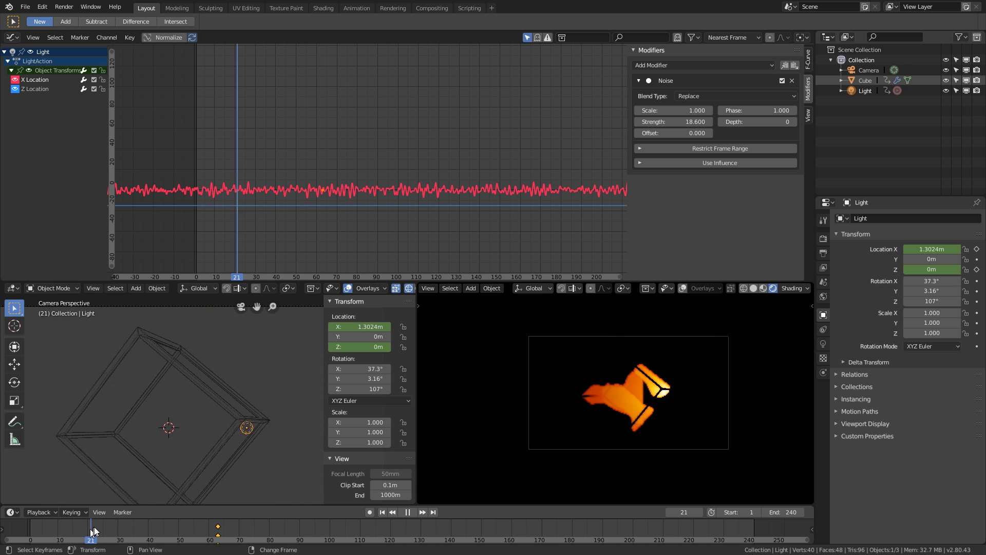
{"action": "right_click_drag", "start_coordinate": [91, 528], "coordinate": [191, 533]}
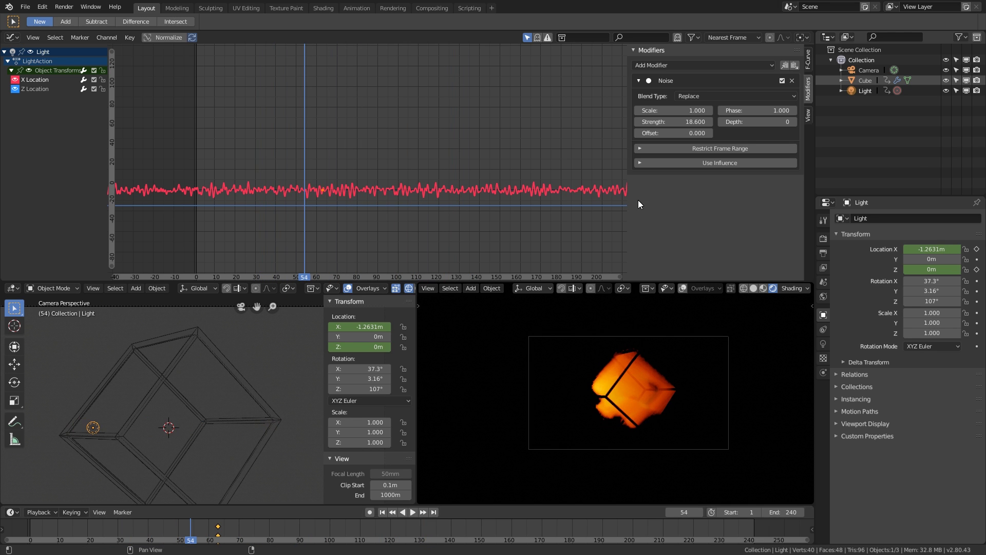
Step: Try a noise scale of 9.1 on the X Location curve and scrub through the frames
{"action": "left_click_drag", "start_coordinate": [665, 112], "coordinate": [708, 112]}
{"action": "scroll", "coordinate": [431, 149], "scroll_direction": "down", "scroll_amount": 5}
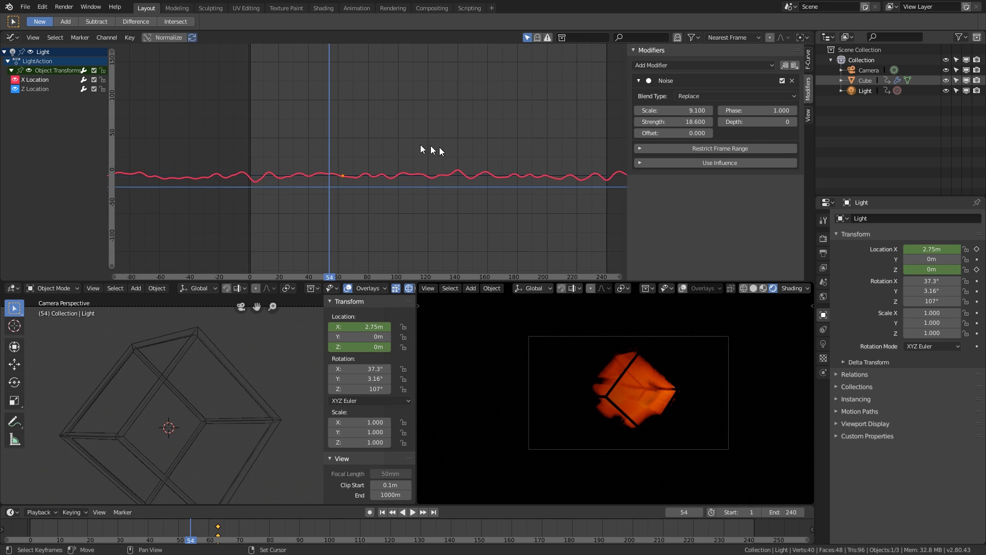
{"action": "middle_click_drag", "start_coordinate": [427, 150], "coordinate": [390, 161]}
{"action": "right_click_drag", "start_coordinate": [217, 182], "coordinate": [424, 182]}
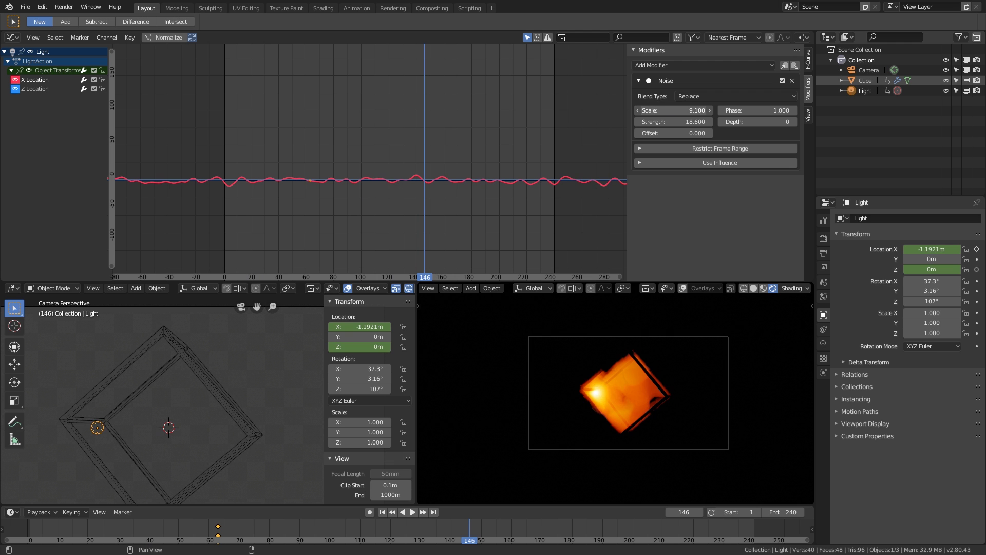
Step: Try a larger noise scale of 13.3 and play the animation to judge the light's speed and range
{"action": "left_click_drag", "start_coordinate": [673, 111], "coordinate": [696, 110]}
{"action": "right_click_drag", "start_coordinate": [298, 203], "coordinate": [262, 214]}
{"action": "key", "text": "space"}
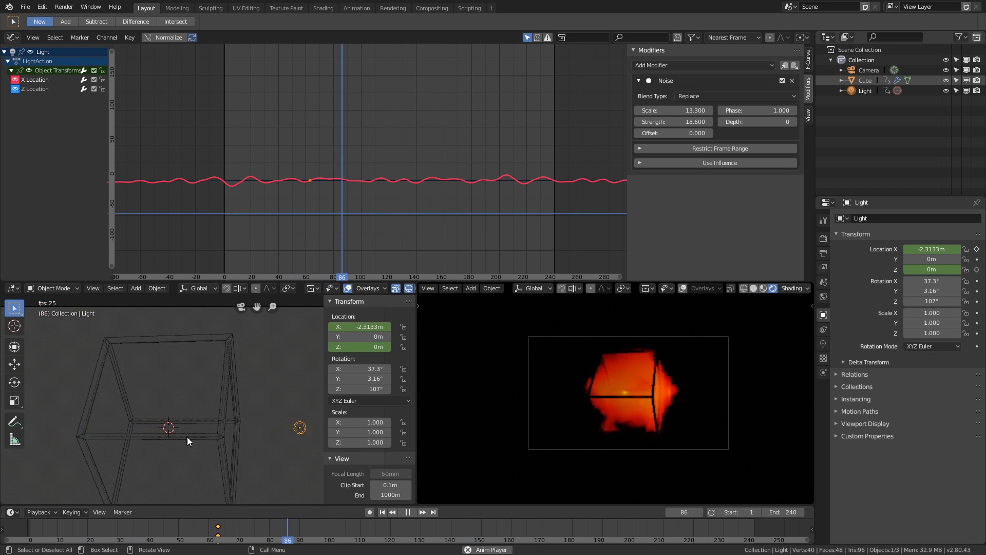
{"action": "scroll", "coordinate": [186, 436], "scroll_direction": "down", "scroll_amount": 2}
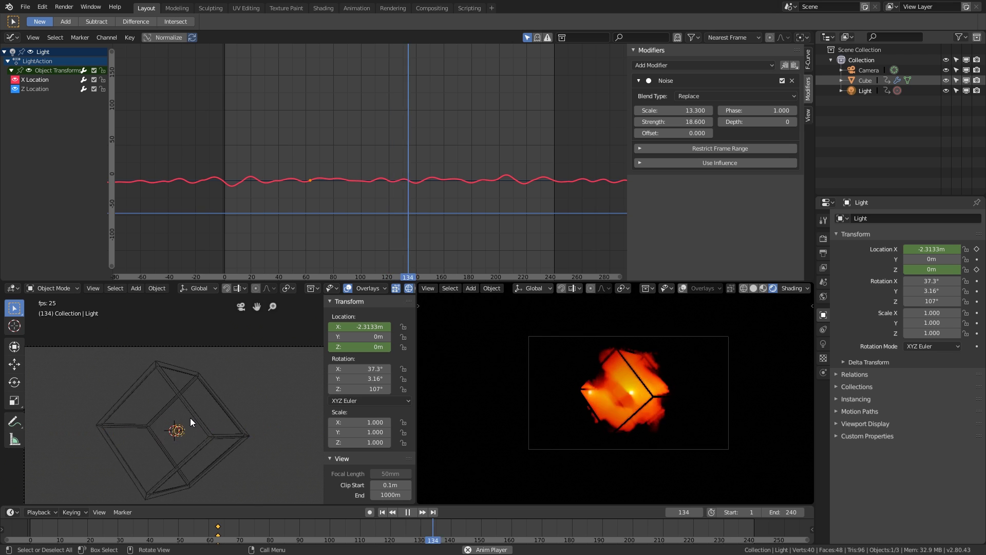
{"action": "key", "text": "KP_0"}
{"action": "key", "text": "space"}
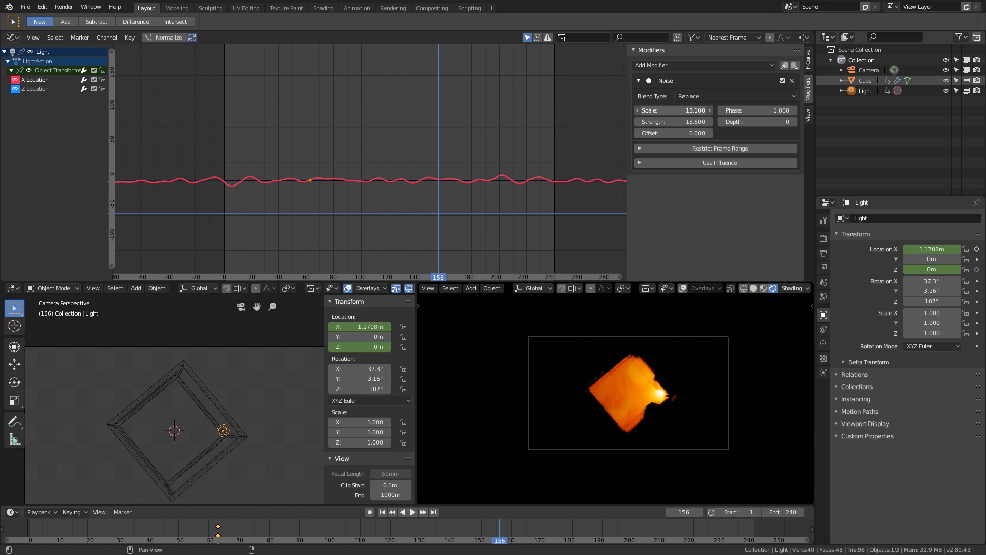
Step: Set the X Location noise to scale 11.5 and strength 6.7, and scrub to check the light's range
{"action": "left_click_drag", "start_coordinate": [673, 110], "coordinate": [697, 122]}
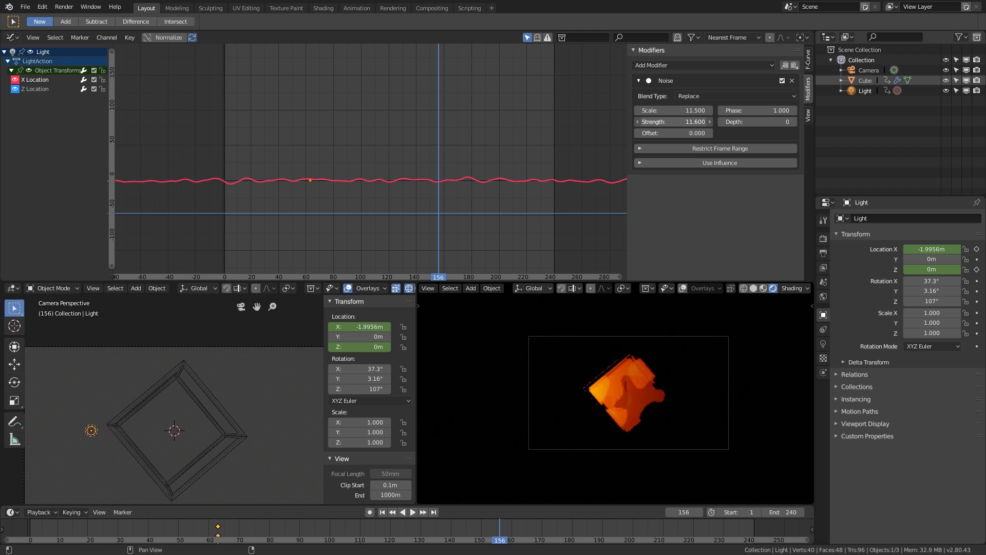
{"action": "left_click_drag", "start_coordinate": [653, 122], "coordinate": [651, 122]}
{"action": "right_click_drag", "start_coordinate": [241, 205], "coordinate": [247, 201]}
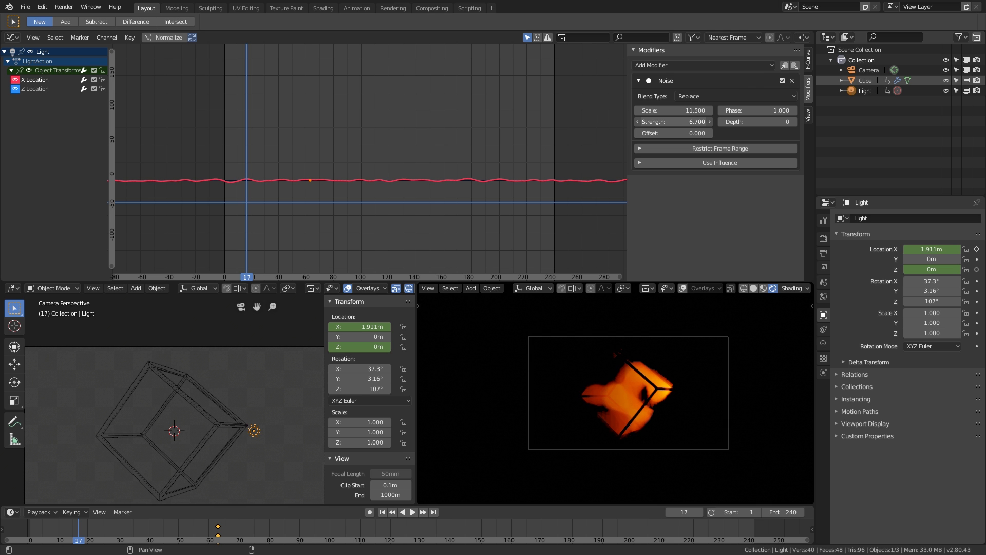
{"action": "right_click_drag", "start_coordinate": [223, 220], "coordinate": [281, 222]}
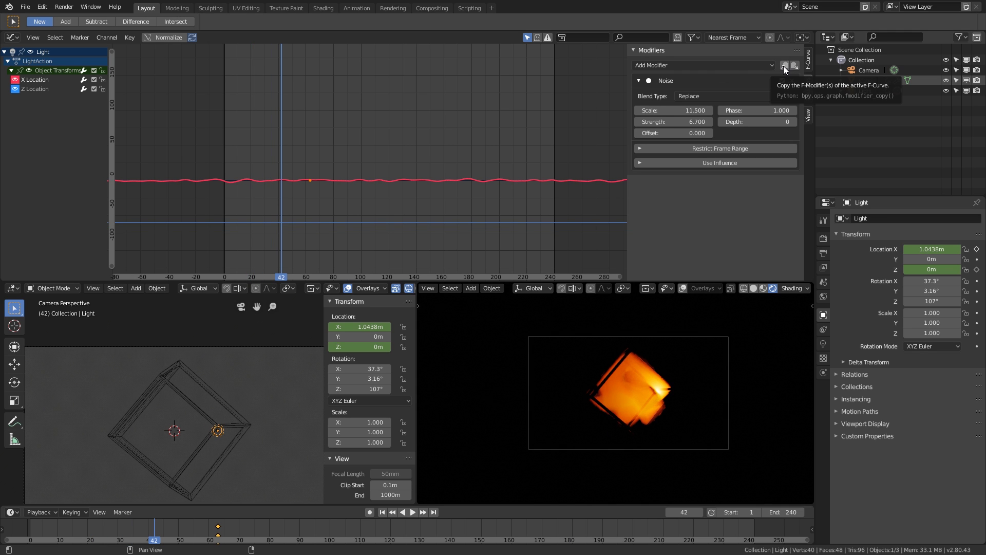
Step: Copy the X Location curve's Noise modifier onto the Z Location curve and scrub to check the combined motion
{"action": "left_click", "coordinate": [785, 67]}
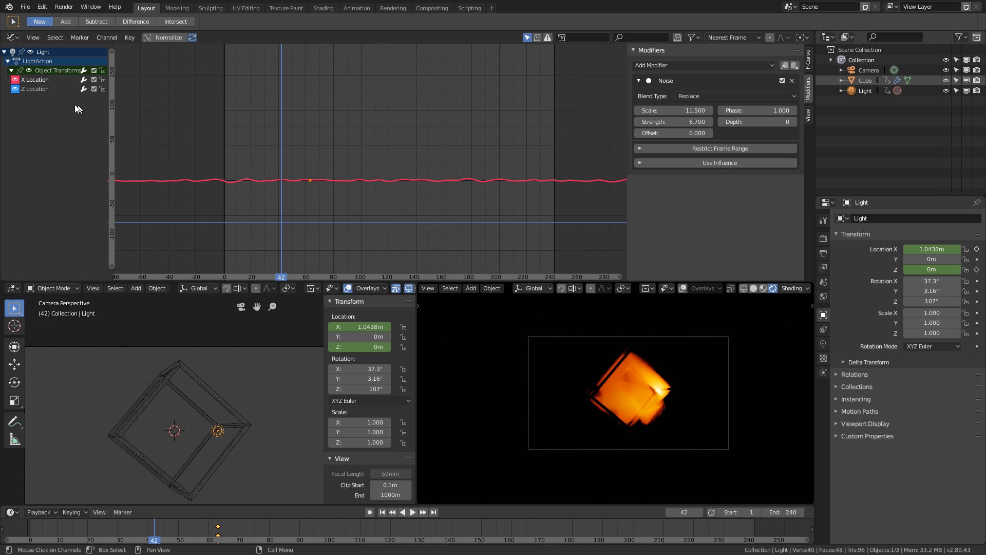
{"action": "left_click", "coordinate": [41, 88]}
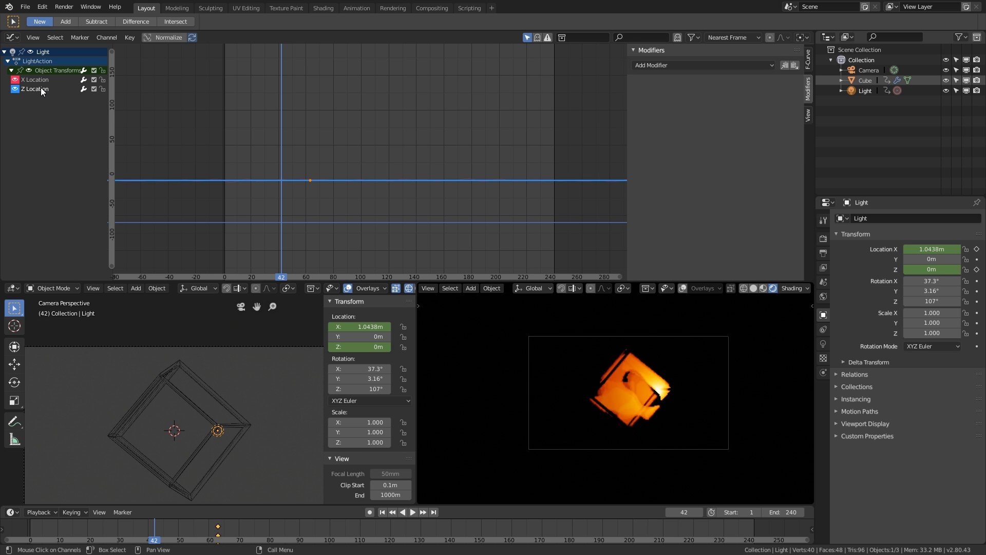
{"action": "left_click", "coordinate": [794, 66]}
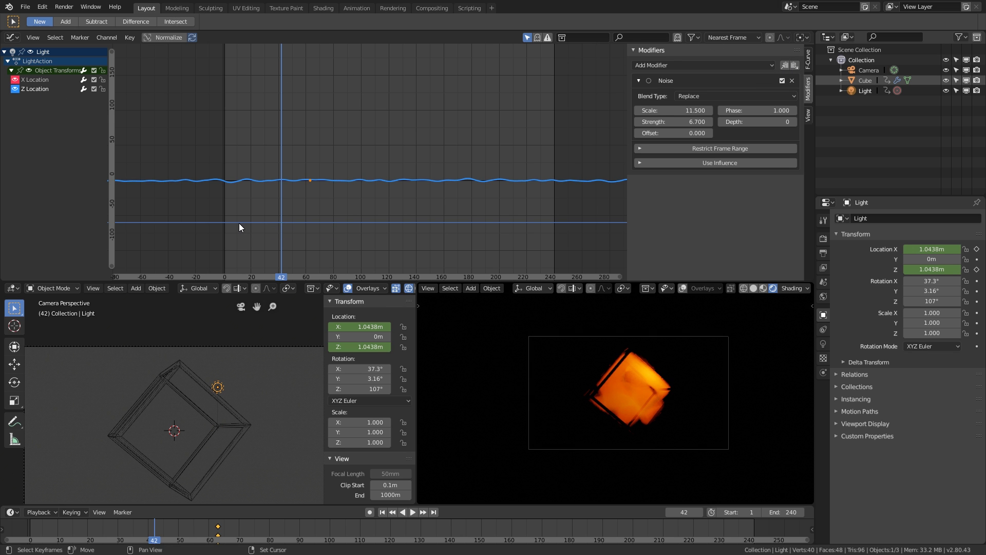
{"action": "right_click_drag", "start_coordinate": [239, 223], "coordinate": [274, 222]}
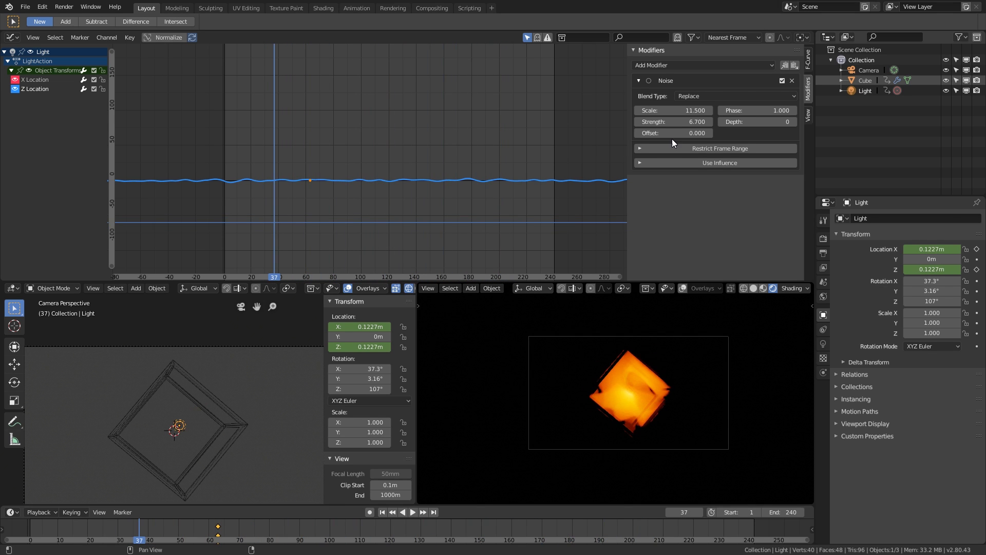
Step: Offset the Z Location noise by 302 and scrub to check that the light moves independently on both axes
{"action": "left_click_drag", "start_coordinate": [674, 133], "coordinate": [727, 133]}
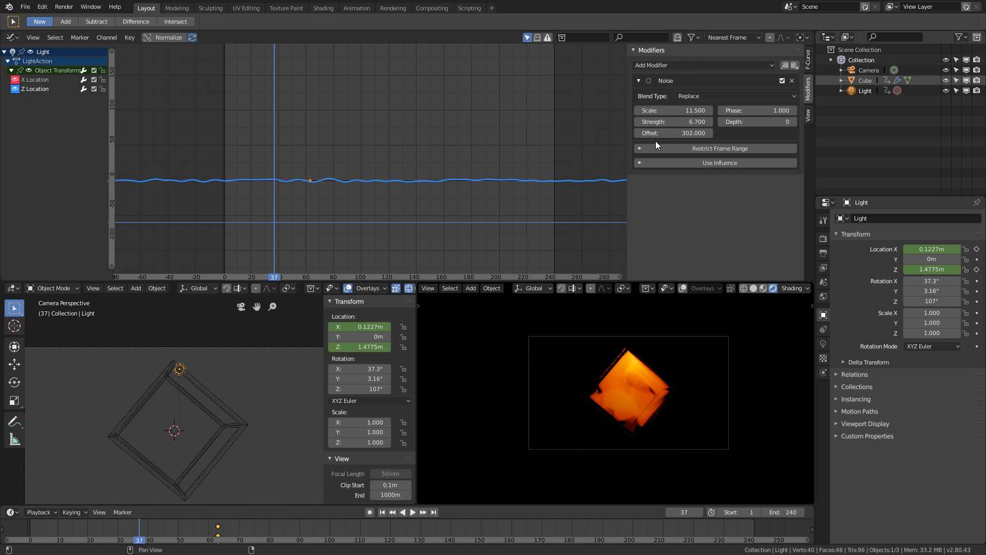
{"action": "right_click_drag", "start_coordinate": [233, 220], "coordinate": [381, 218]}
{"action": "scroll", "coordinate": [318, 198], "scroll_direction": "down", "scroll_amount": 3}
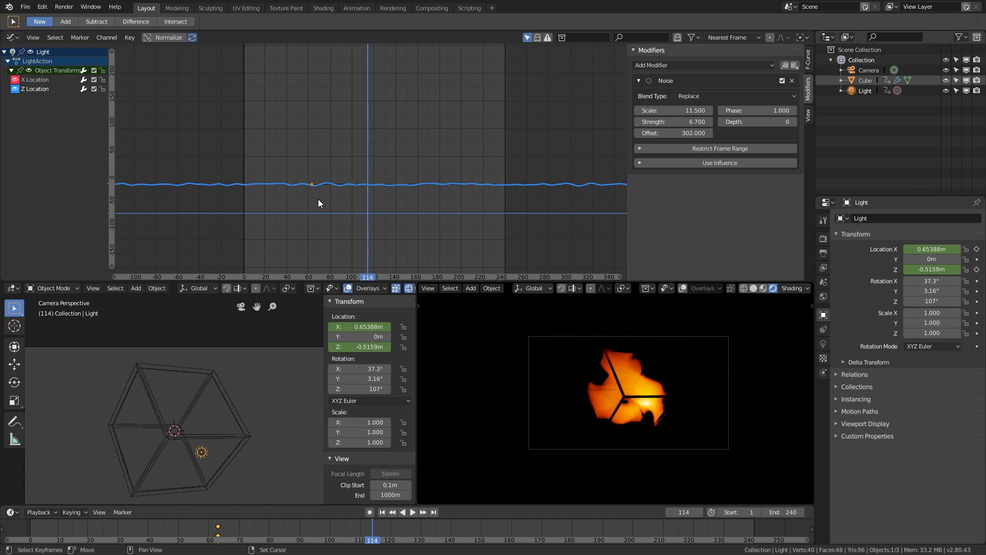
{"action": "scroll", "coordinate": [240, 200], "scroll_direction": "up", "scroll_amount": 4}
{"action": "middle_click_drag", "start_coordinate": [364, 203], "coordinate": [340, 206]}
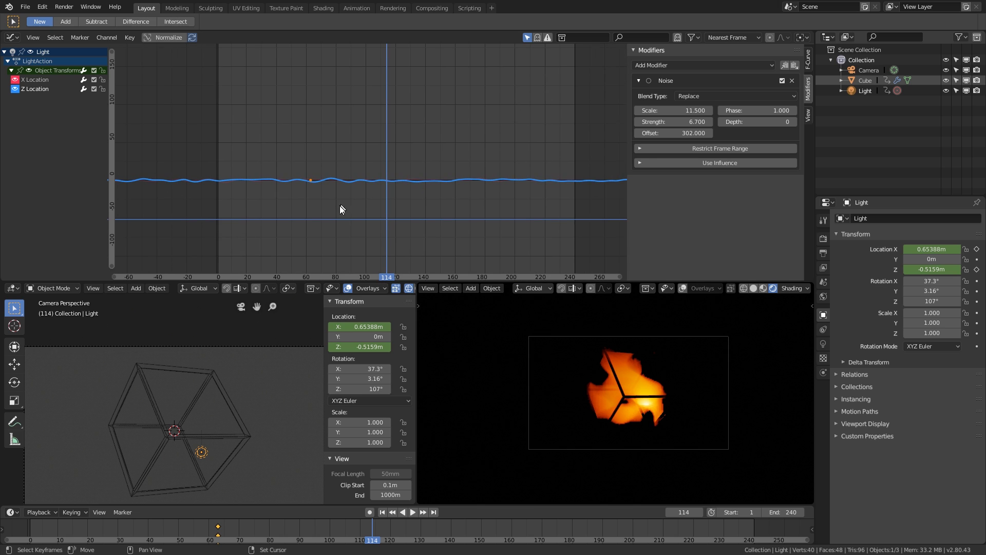
Step: Show the X and Z Location curves together and compare the light's position at frames 240 and 1
{"action": "right_click", "coordinate": [575, 200]}
{"action": "scroll", "coordinate": [576, 197], "scroll_direction": "up", "scroll_amount": 1}
{"action": "scroll", "coordinate": [579, 190], "scroll_direction": "down", "scroll_amount": 1}
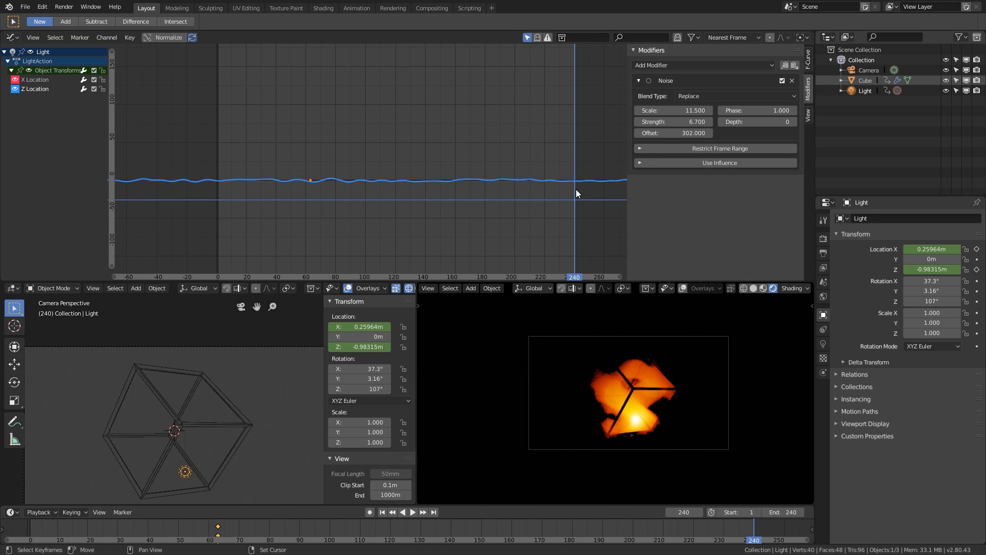
{"action": "key", "text": "KP_Decimal"}
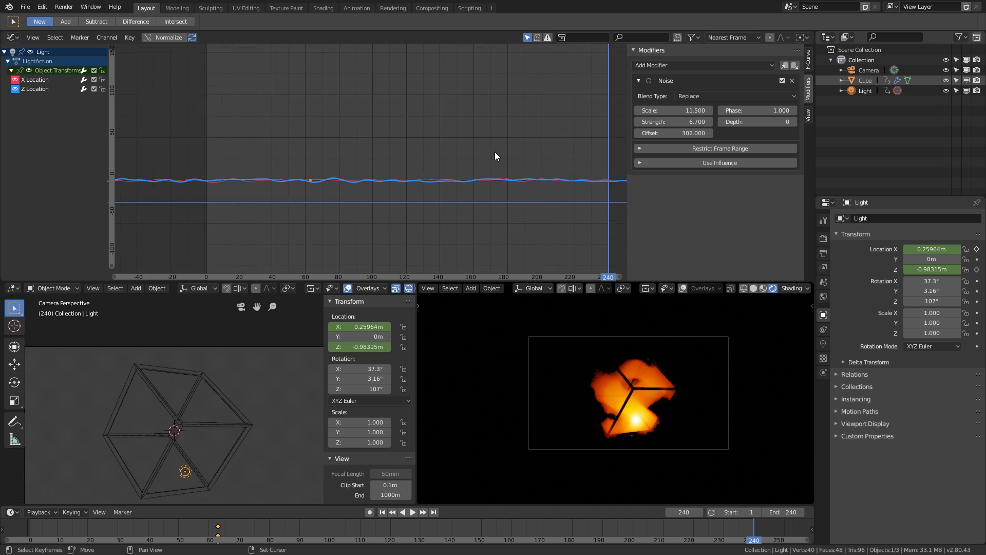
{"action": "scroll", "coordinate": [494, 152], "scroll_direction": "down", "scroll_amount": 6}
{"action": "middle_click_drag", "start_coordinate": [494, 151], "coordinate": [355, 164]}
{"action": "scroll", "coordinate": [465, 150], "scroll_direction": "down", "scroll_amount": 15}
{"action": "scroll", "coordinate": [464, 150], "scroll_direction": "down", "scroll_amount": 20}
{"action": "scroll", "coordinate": [356, 165], "scroll_direction": "up", "scroll_amount": 1}
{"action": "scroll", "coordinate": [534, 186], "scroll_direction": "up", "scroll_amount": 1}
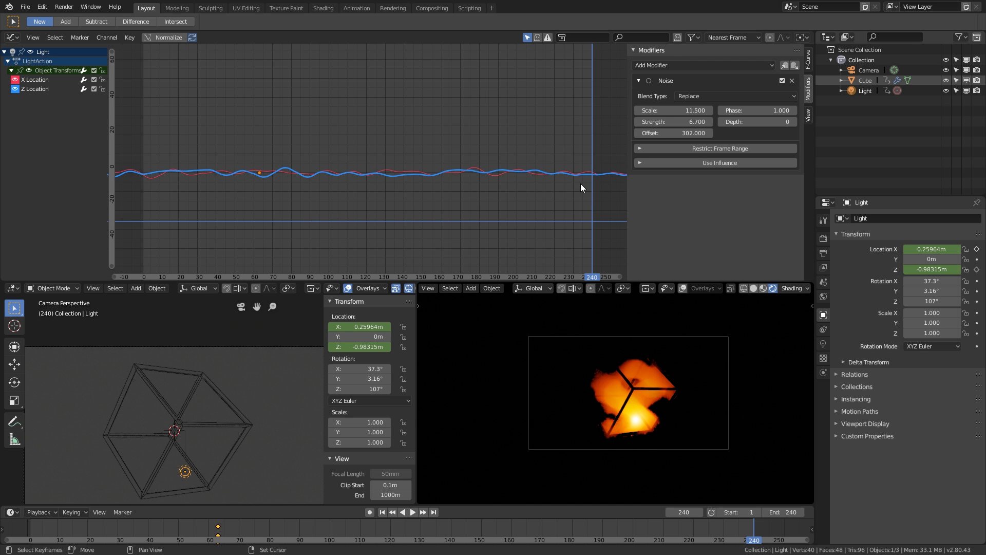
{"action": "right_click_drag", "start_coordinate": [584, 183], "coordinate": [591, 184]}
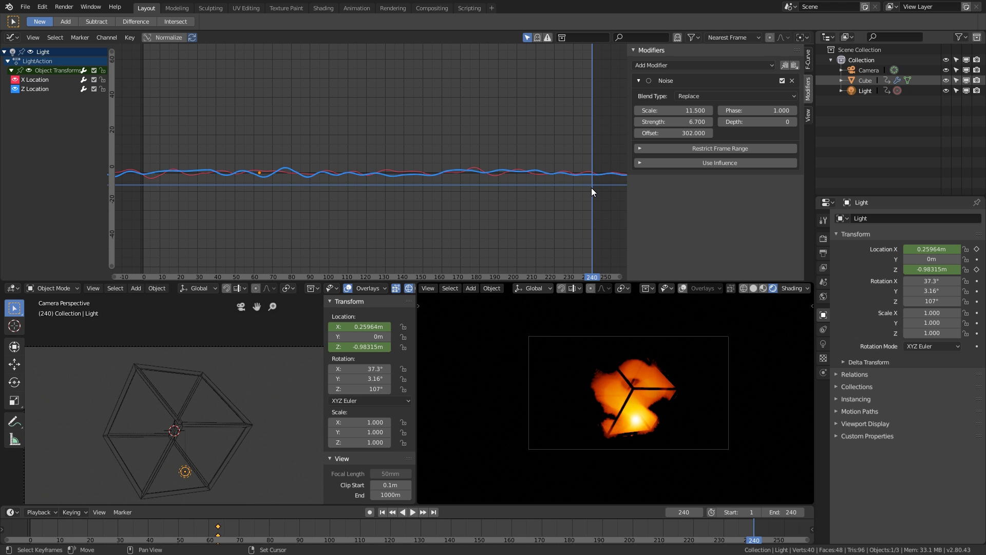
{"action": "right_click", "coordinate": [142, 180]}
{"action": "key", "text": "space"}
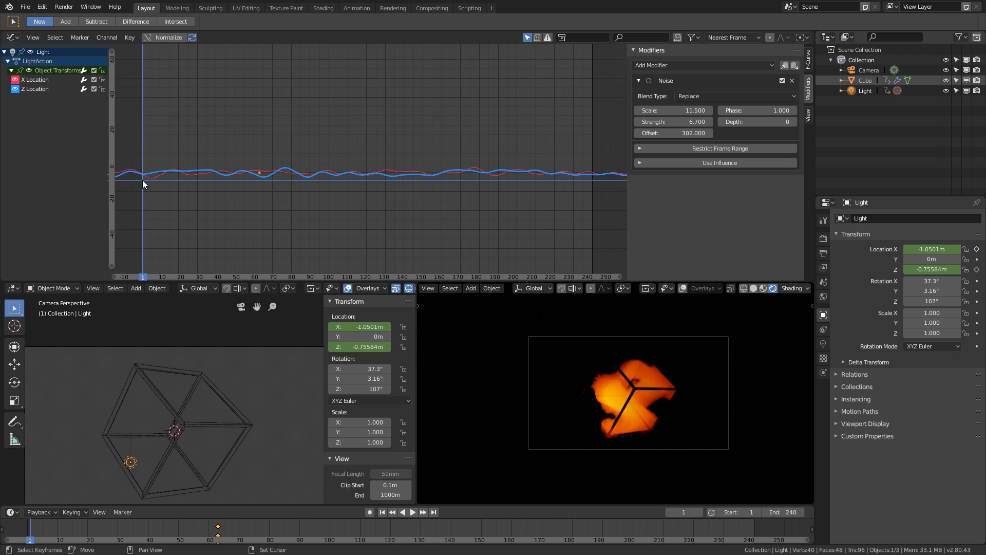
Step: Compare the light's position at frames 0 and 240, and scrub back to frame 58 to check its motion against the cube
{"action": "right_click", "coordinate": [141, 183]}
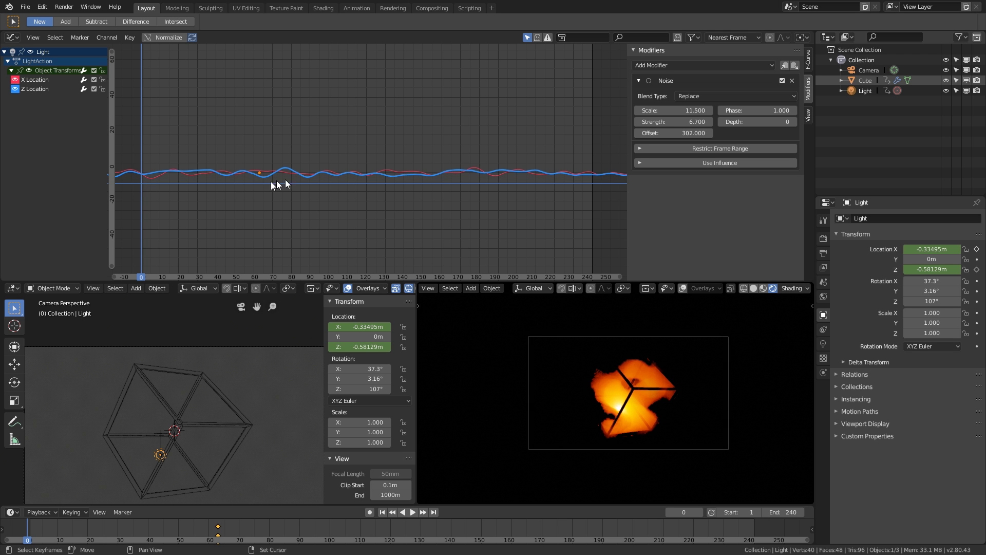
{"action": "right_click", "coordinate": [593, 189]}
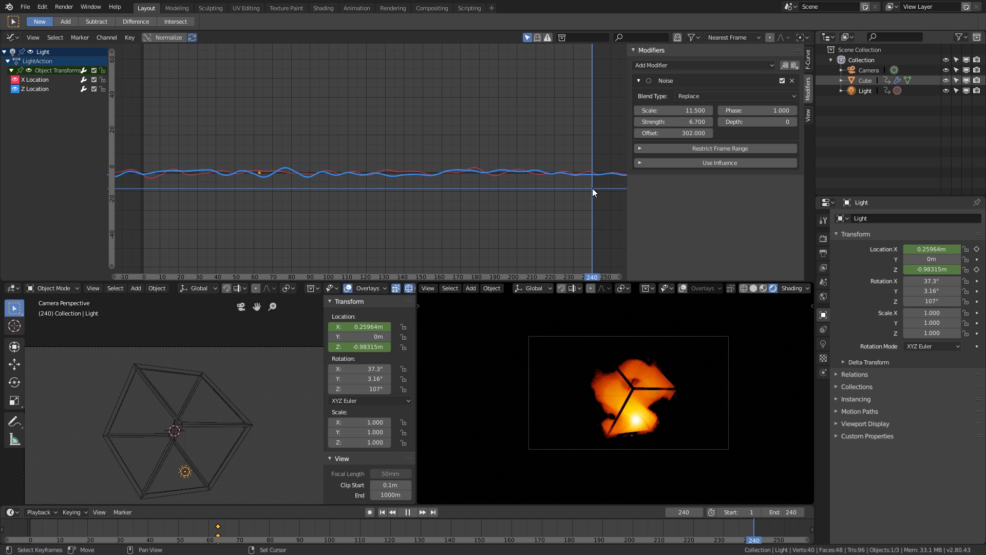
{"action": "right_click_drag", "start_coordinate": [593, 189], "coordinate": [290, 193]}
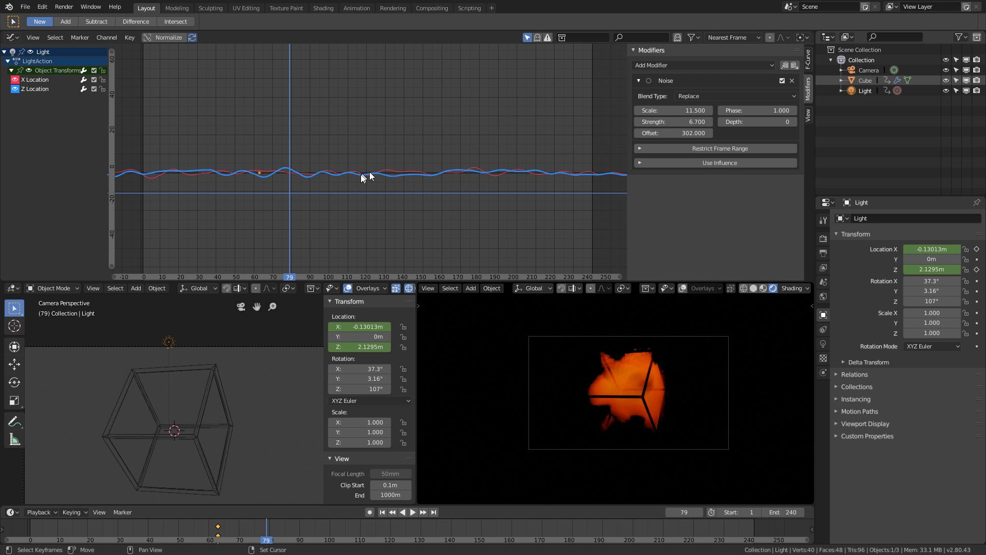
{"action": "scroll", "coordinate": [247, 342], "scroll_direction": "down", "scroll_amount": 1}
{"action": "middle_click_drag", "start_coordinate": [231, 409], "coordinate": [234, 400], "text": "shift"}
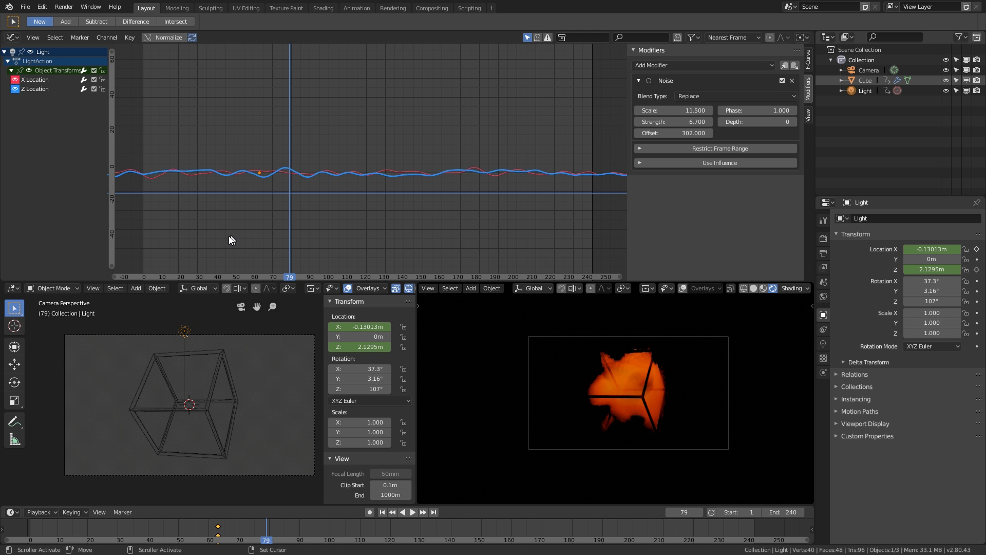
{"action": "right_click_drag", "start_coordinate": [229, 228], "coordinate": [250, 191]}
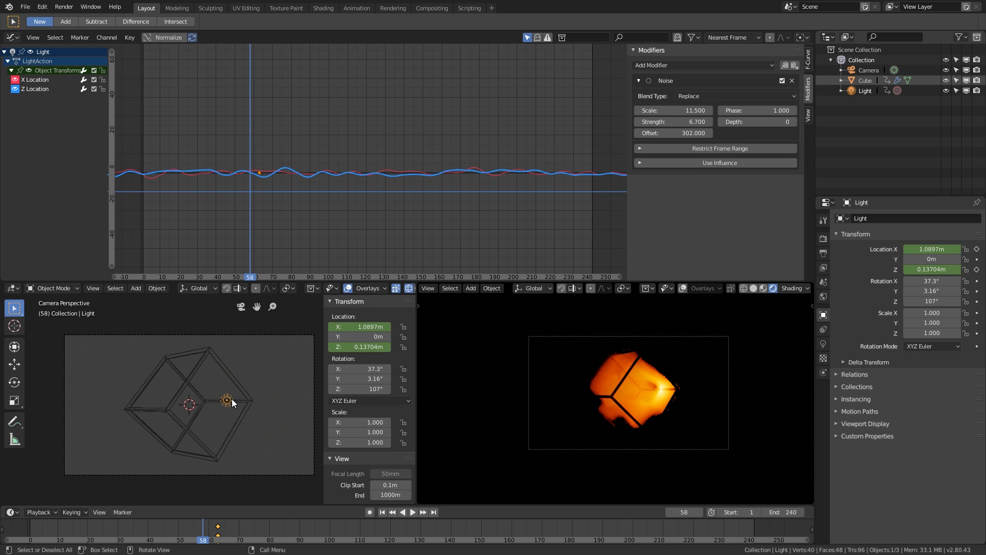
Step: Open the Bake Action settings for the light and move the dialog clear of the curves
{"action": "left_click", "coordinate": [156, 288]}
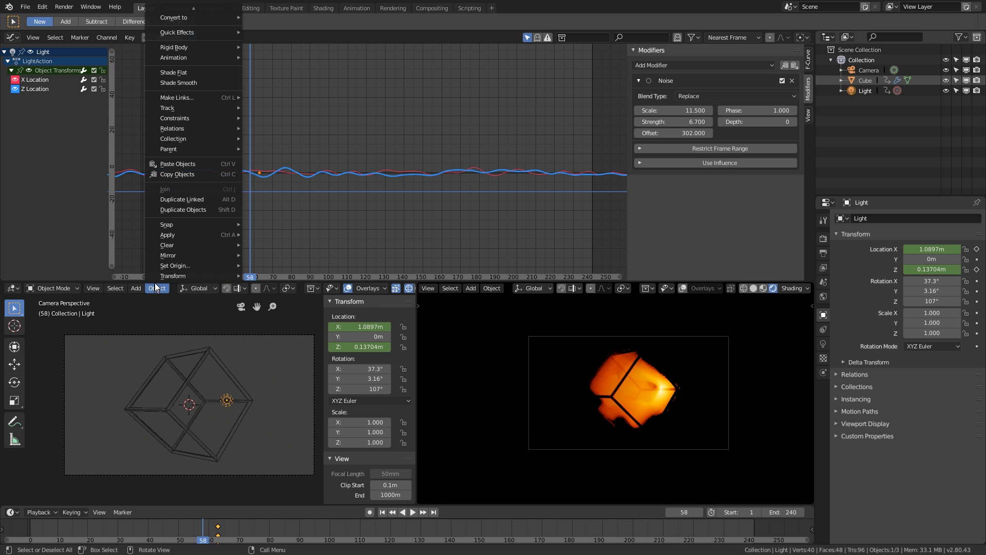
{"action": "mouse_move", "coordinate": [138, 291]}
{"action": "scroll", "coordinate": [177, 264], "scroll_direction": "up", "scroll_amount": 3}
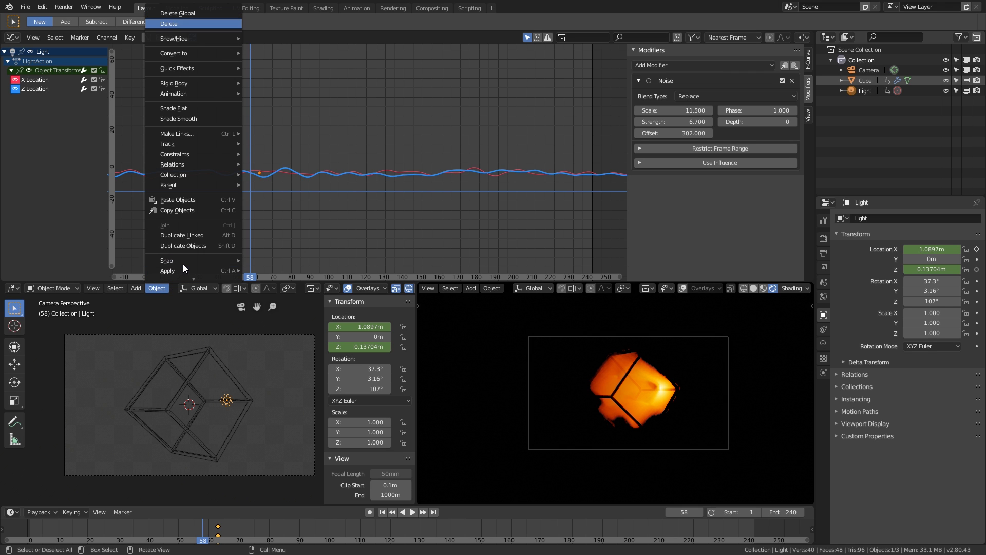
{"action": "scroll", "coordinate": [189, 262], "scroll_direction": "up", "scroll_amount": 3}
{"action": "scroll", "coordinate": [190, 264], "scroll_direction": "down", "scroll_amount": 5}
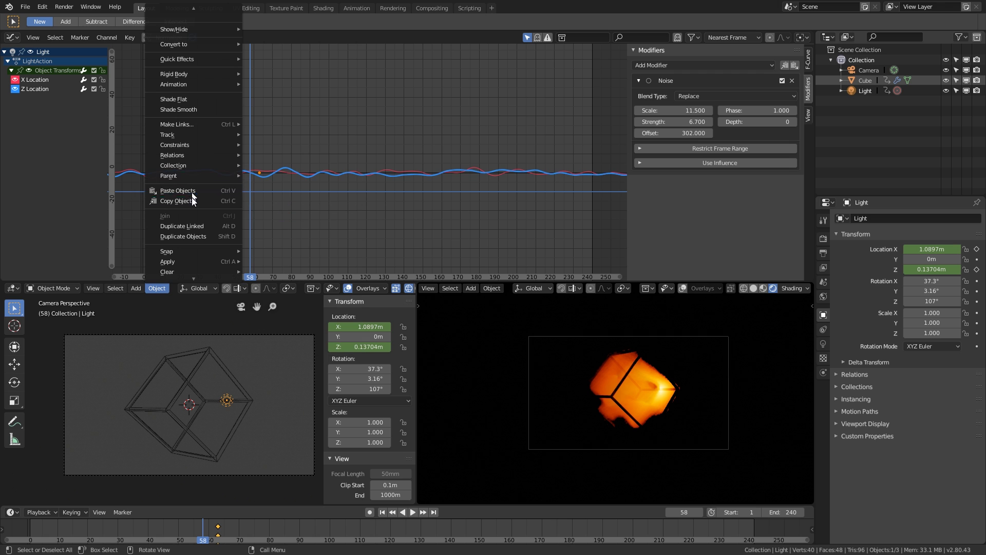
{"action": "mouse_move", "coordinate": [212, 84]}
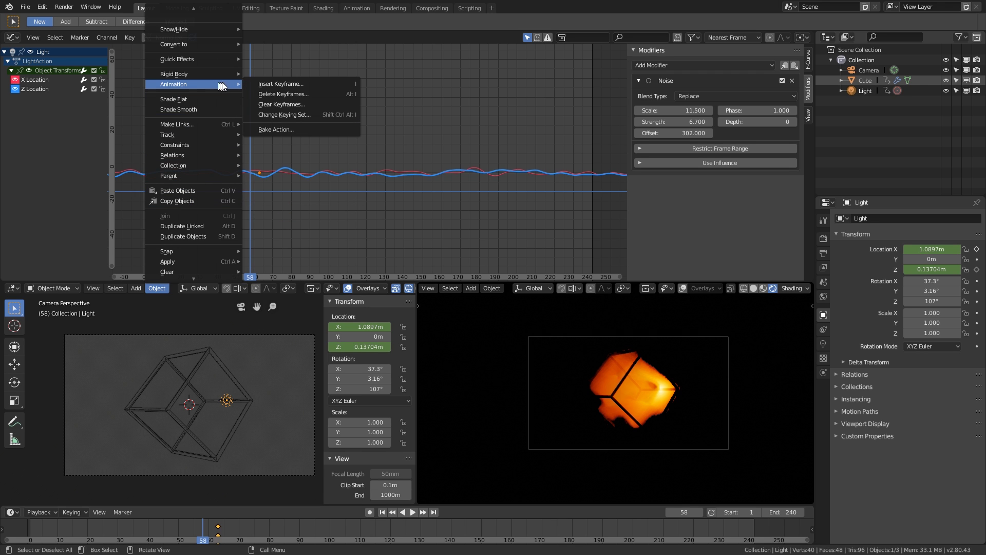
{"action": "left_click", "coordinate": [301, 128]}
{"action": "left_click_drag", "start_coordinate": [302, 128], "coordinate": [253, 312]}
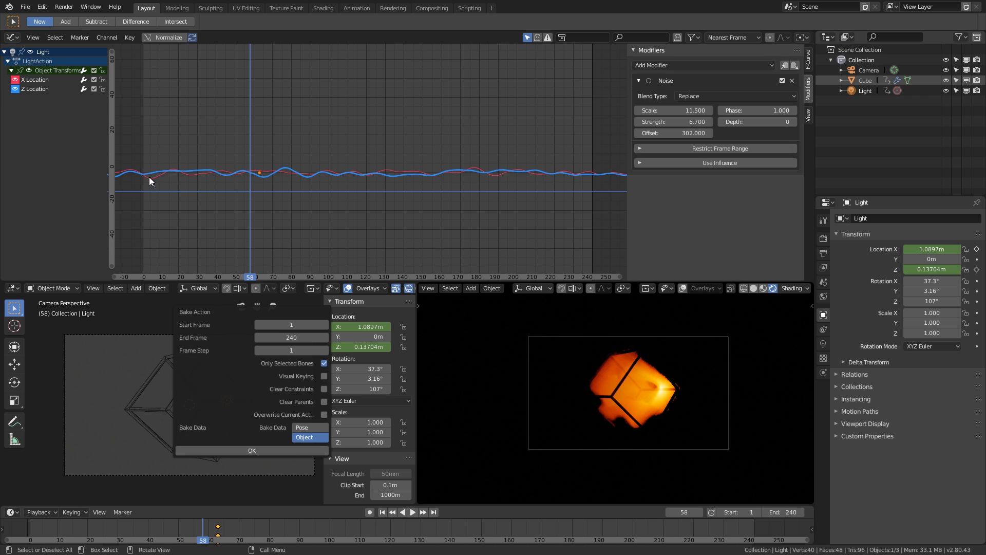
Step: Bake the light's object motion from frame 1 to 240 with a frame step of 15
{"action": "left_click", "coordinate": [326, 350]}
{"action": "left_click", "coordinate": [326, 350]}
{"action": "left_click", "coordinate": [325, 350]}
{"action": "left_click", "coordinate": [325, 350]}
{"action": "left_click", "coordinate": [326, 351]}
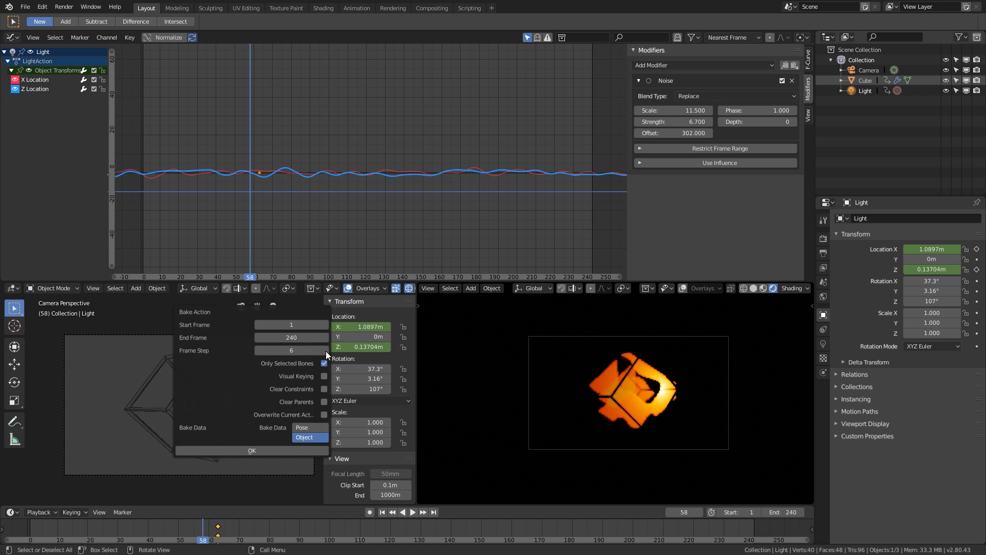
{"action": "left_click", "coordinate": [326, 350]}
{"action": "left_click", "coordinate": [326, 350]}
{"action": "left_click", "coordinate": [325, 350]}
{"action": "left_click", "coordinate": [325, 350]}
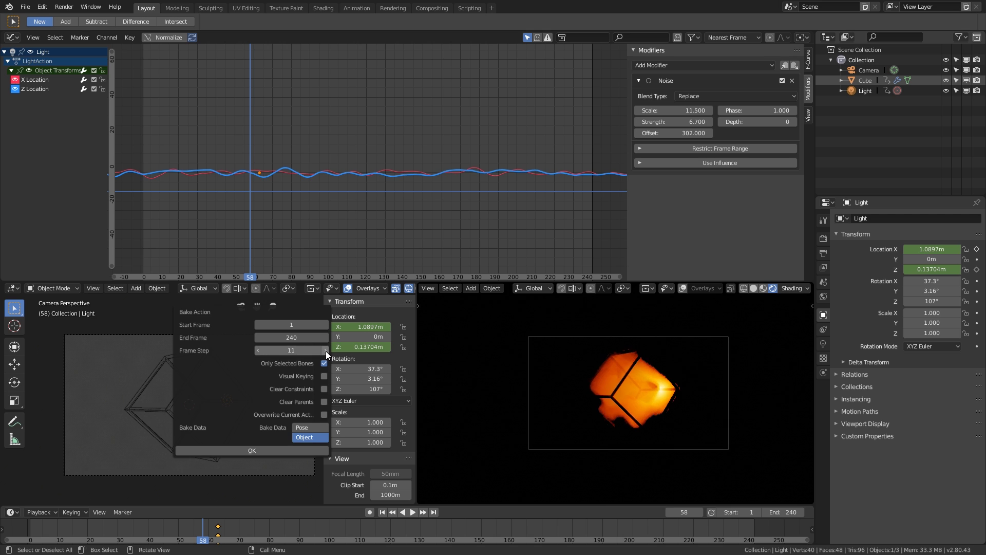
{"action": "left_click", "coordinate": [325, 350]}
{"action": "left_click", "coordinate": [326, 351]}
{"action": "left_click", "coordinate": [325, 351]}
{"action": "left_click", "coordinate": [272, 449]}
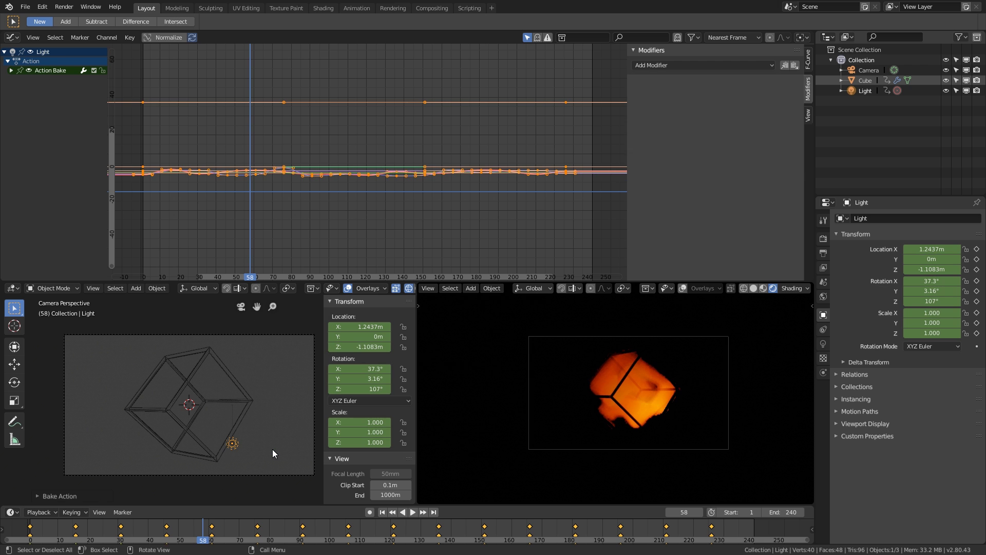
Step: Inspect the baked curves and their keyframe spacing, scrubbing from frame 58 to 65 to check the light's motion
{"action": "scroll", "coordinate": [273, 170], "scroll_direction": "up", "scroll_amount": 2}
{"action": "scroll", "coordinate": [238, 172], "scroll_direction": "up", "scroll_amount": 17}
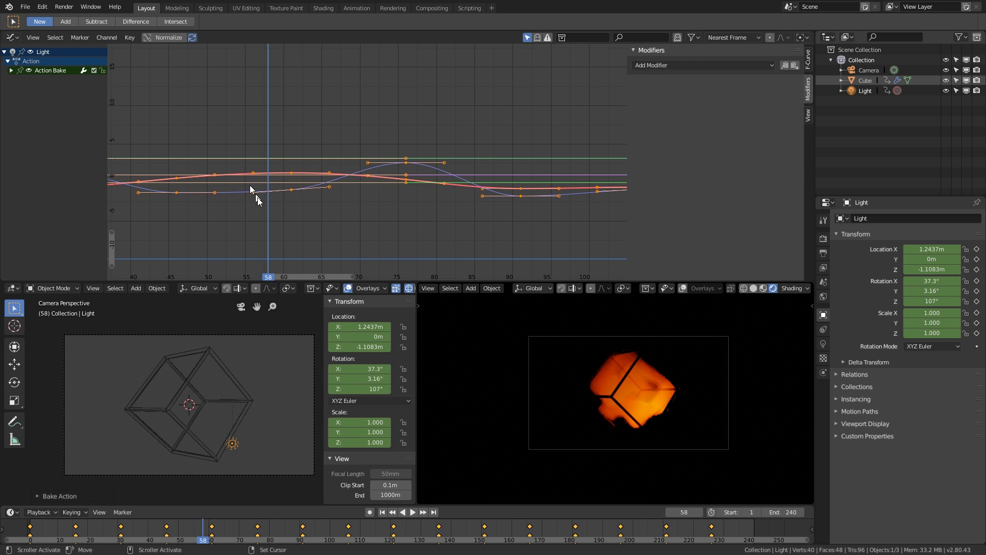
{"action": "middle_click_drag", "start_coordinate": [251, 188], "coordinate": [345, 183]}
{"action": "right_click_drag", "start_coordinate": [345, 190], "coordinate": [414, 203]}
{"action": "scroll", "coordinate": [372, 201], "scroll_direction": "down", "scroll_amount": 17}
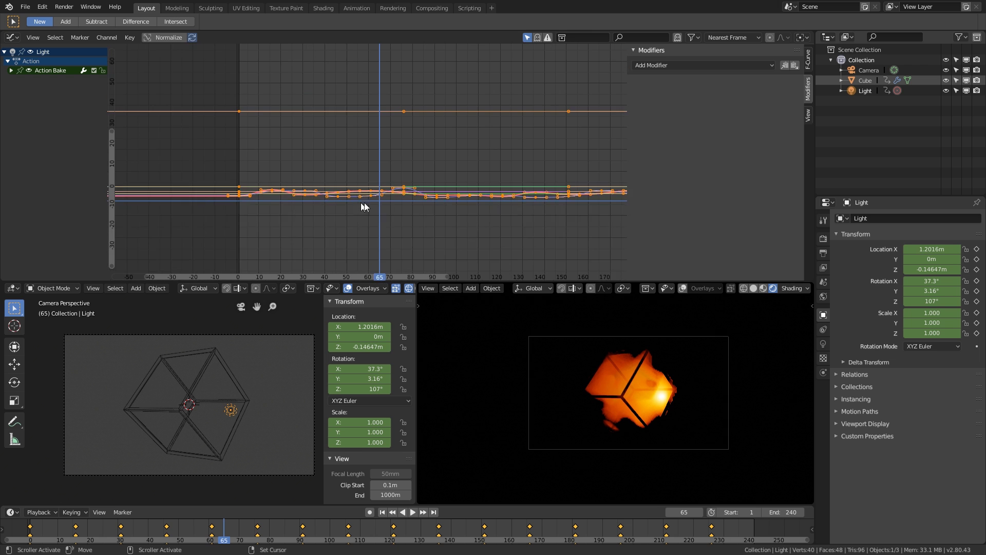
{"action": "middle_click_drag", "start_coordinate": [393, 202], "coordinate": [353, 200]}
{"action": "middle_click_drag", "start_coordinate": [411, 200], "coordinate": [321, 198]}
{"action": "scroll", "coordinate": [329, 199], "scroll_direction": "down", "scroll_amount": 1}
{"action": "scroll", "coordinate": [402, 205], "scroll_direction": "down", "scroll_amount": 2}
{"action": "scroll", "coordinate": [386, 198], "scroll_direction": "down", "scroll_amount": 2}
{"action": "scroll", "coordinate": [431, 199], "scroll_direction": "up", "scroll_amount": 1}
Step: Compare the baked light's position at frame 1 and frame 240 to check the loop
{"action": "right_click_drag", "start_coordinate": [438, 198], "coordinate": [292, 194]}
{"action": "scroll", "coordinate": [292, 194], "scroll_direction": "down", "scroll_amount": 1}
{"action": "middle_click_drag", "start_coordinate": [288, 197], "coordinate": [379, 204]}
{"action": "right_click_drag", "start_coordinate": [230, 211], "coordinate": [224, 208]}
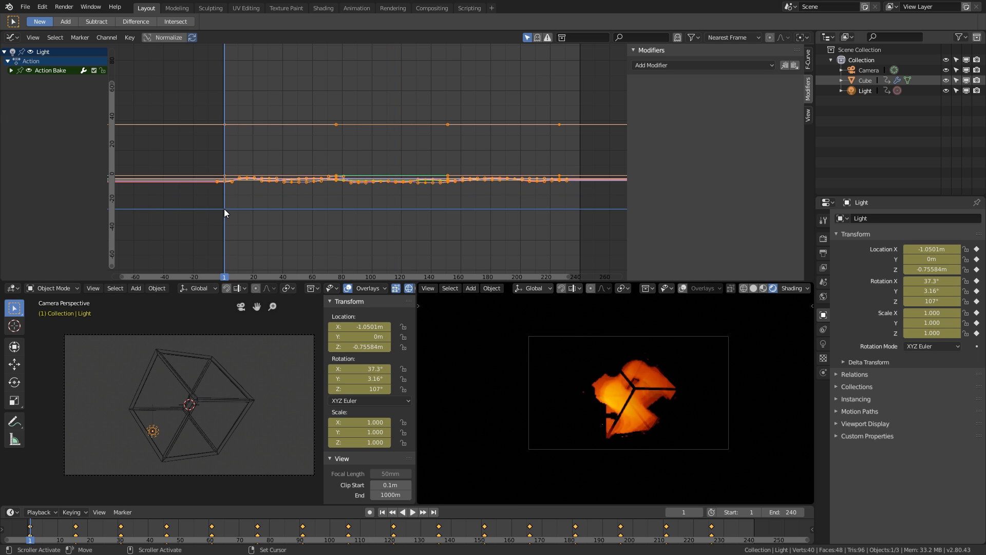
{"action": "middle_click_drag", "start_coordinate": [429, 209], "coordinate": [353, 212]}
{"action": "right_click_drag", "start_coordinate": [482, 199], "coordinate": [503, 198]}
{"action": "middle_click_drag", "start_coordinate": [348, 211], "coordinate": [424, 204]}
{"action": "scroll", "coordinate": [425, 204], "scroll_direction": "up", "scroll_amount": 1}
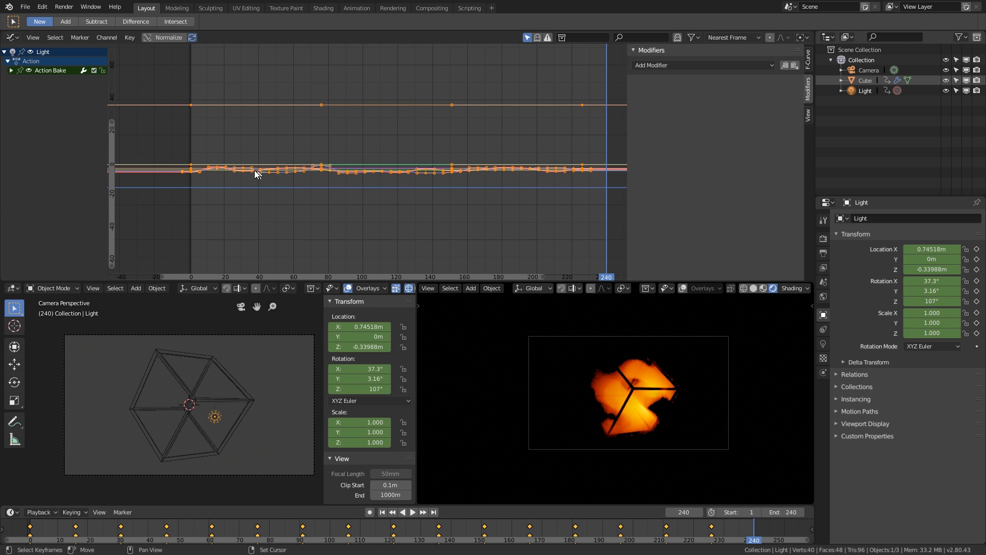
Step: Expand the Action Bake channels and hide the X Location and Z Location curves
{"action": "middle_click_drag", "start_coordinate": [270, 188], "coordinate": [295, 178]}
{"action": "scroll", "coordinate": [318, 181], "scroll_direction": "up", "scroll_amount": 4}
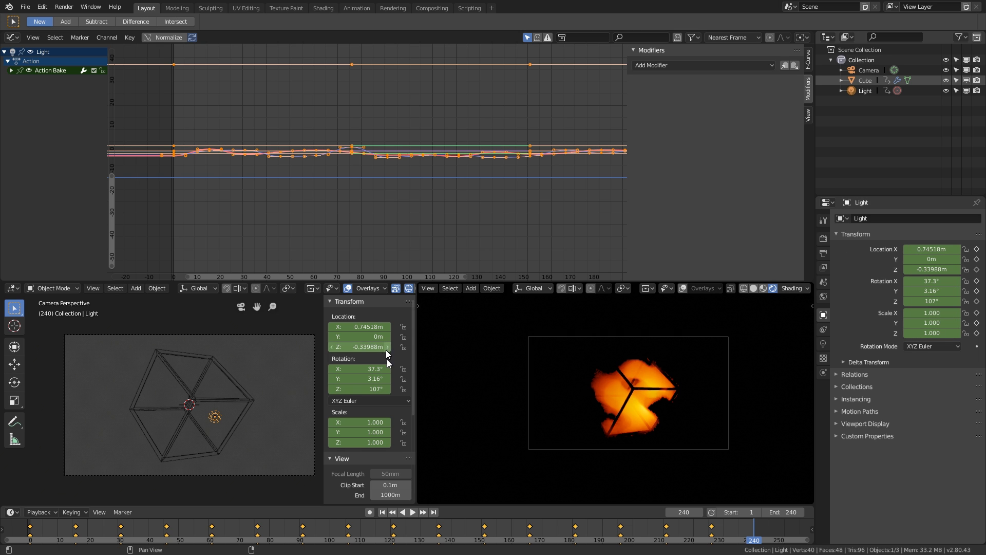
{"action": "middle_click_drag", "start_coordinate": [167, 212], "coordinate": [225, 219]}
{"action": "left_click", "coordinate": [11, 70]}
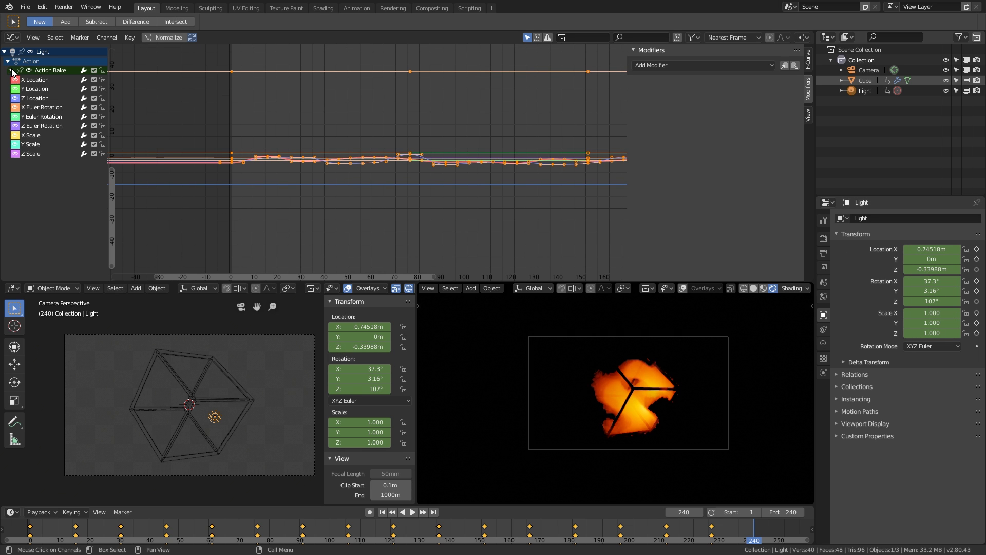
{"action": "left_click", "coordinate": [28, 81]}
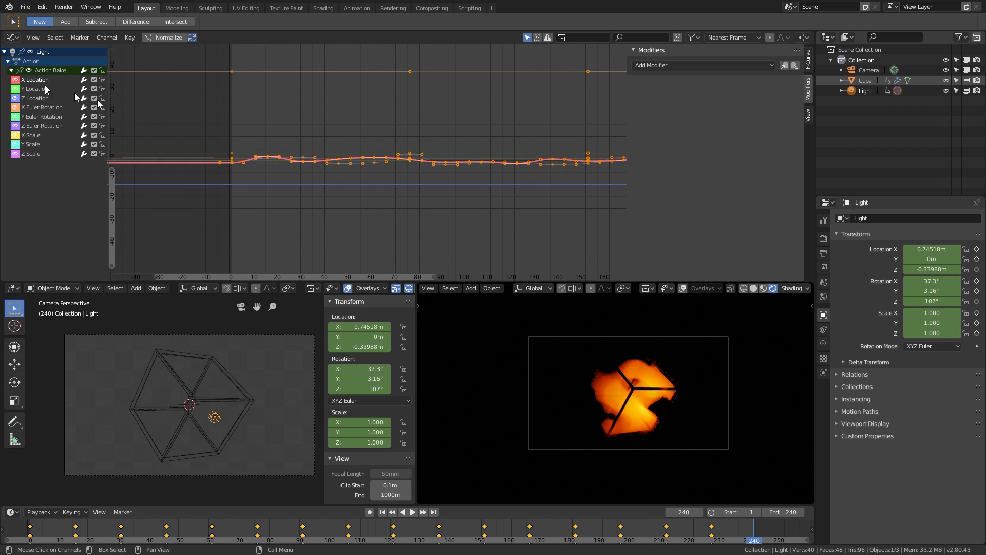
{"action": "scroll", "coordinate": [276, 164], "scroll_direction": "up", "scroll_amount": 7}
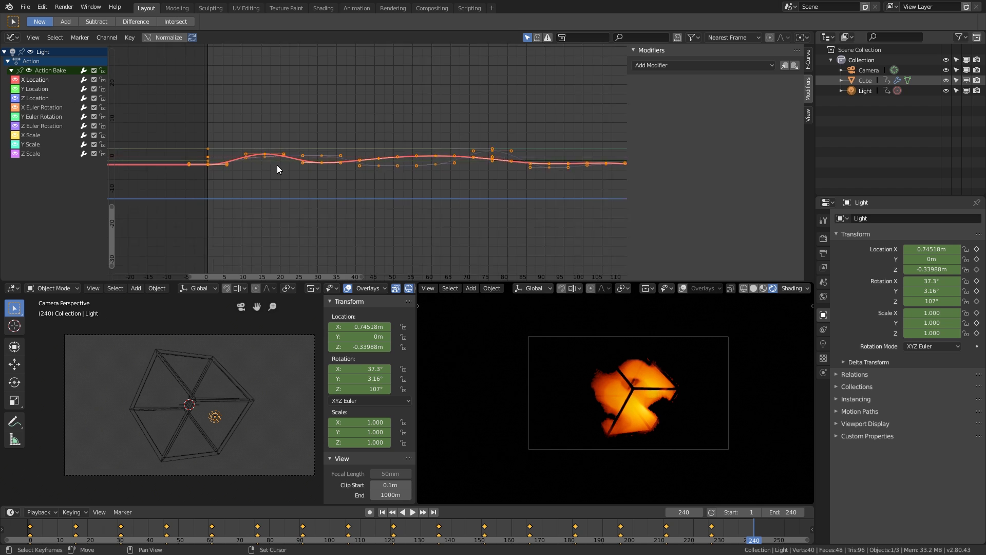
{"action": "left_click", "coordinate": [33, 96]}
{"action": "left_click", "coordinate": [16, 80]}
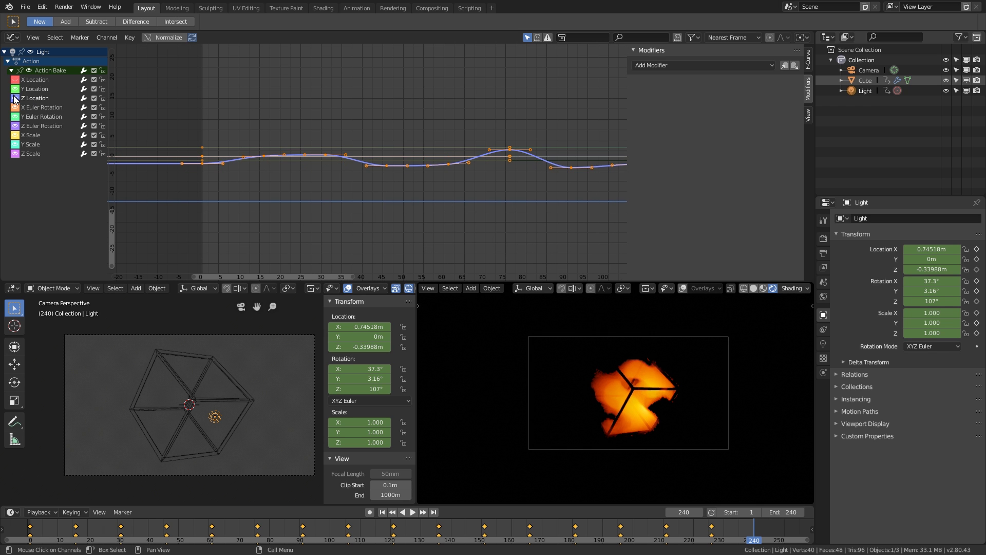
{"action": "left_click", "coordinate": [15, 99]}
Step: Select and delete all keyframes on the remaining Y Location, rotation and scale curves
{"action": "scroll", "coordinate": [369, 131], "scroll_direction": "down", "scroll_amount": 8}
{"action": "key", "text": "a"}
{"action": "scroll", "coordinate": [369, 131], "scroll_direction": "down", "scroll_amount": 1}
{"action": "scroll", "coordinate": [369, 131], "scroll_direction": "down", "scroll_amount": 2}
{"action": "middle_click_drag", "start_coordinate": [456, 125], "coordinate": [394, 150]}
{"action": "scroll", "coordinate": [394, 149], "scroll_direction": "down", "scroll_amount": 1}
{"action": "key", "text": "x"}
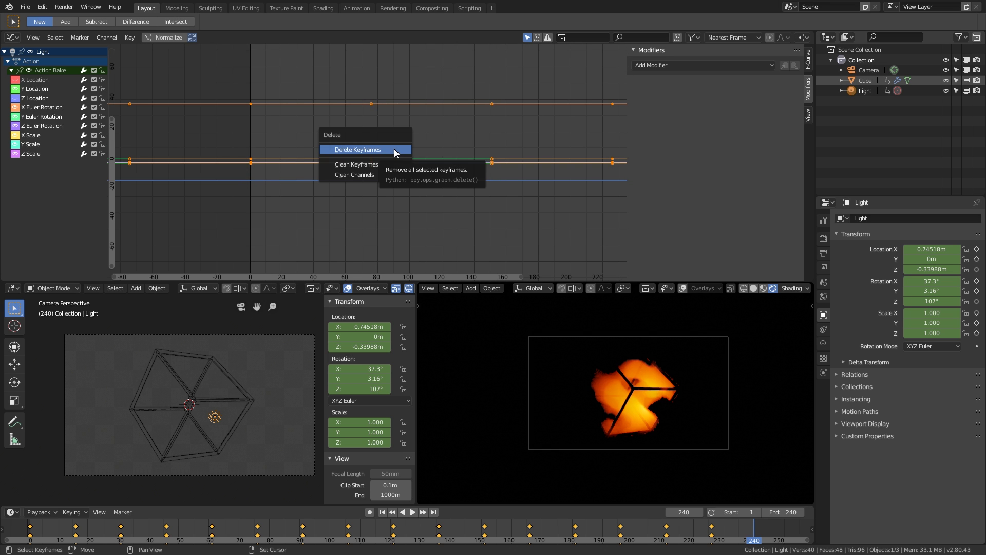
{"action": "left_click", "coordinate": [393, 150]}
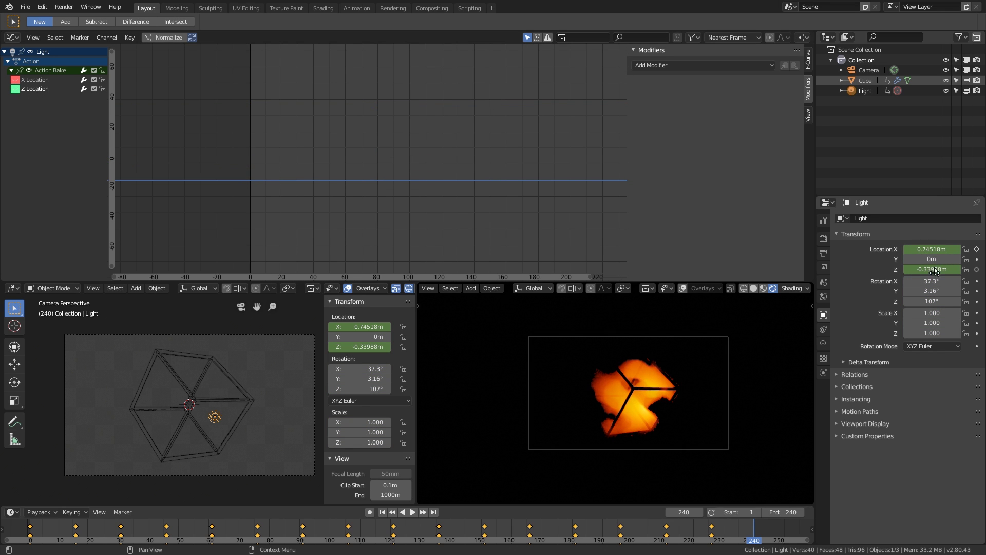
Step: Show the X Location and Z Location curves again and scrub to frame 7
{"action": "key", "text": "Home"}
{"action": "scroll", "coordinate": [333, 187], "scroll_direction": "down", "scroll_amount": 1}
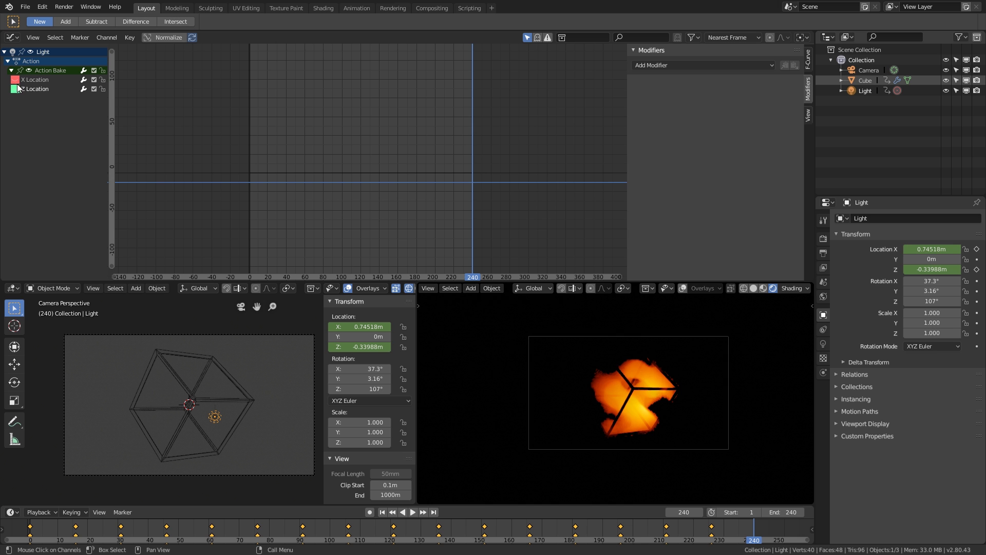
{"action": "left_click", "coordinate": [15, 88]}
{"action": "scroll", "coordinate": [214, 222], "scroll_direction": "down", "scroll_amount": 2}
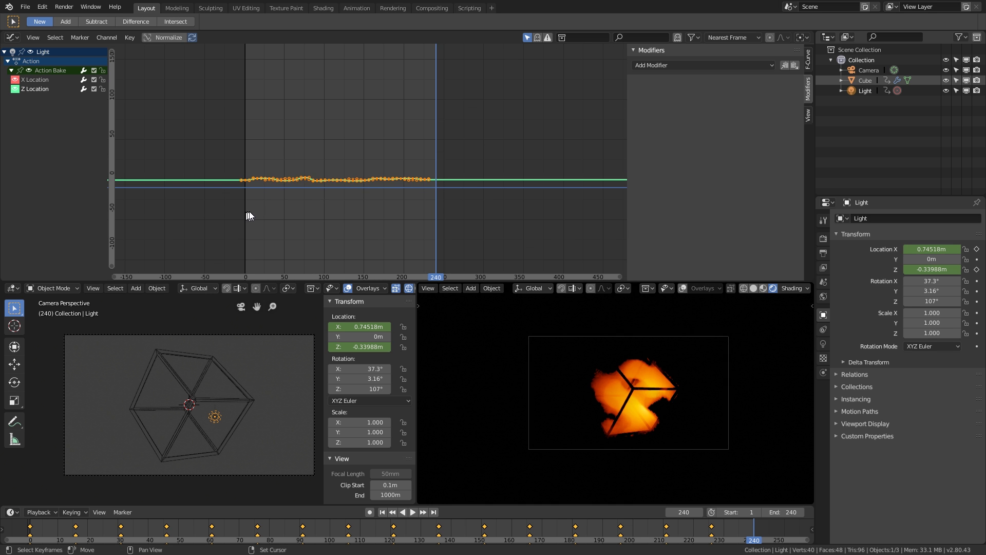
{"action": "mouse_move", "coordinate": [247, 213]}
{"action": "right_mouse_down"}
{"action": "mouse_move", "coordinate": [413, 227]}
{"action": "mouse_move", "coordinate": [251, 212]}
{"action": "right_mouse_up"}
Step: Select only the first keyframes of the X and Z Location curves and move them along the time axis to frame 0
{"action": "scroll", "coordinate": [248, 185], "scroll_direction": "up", "scroll_amount": 12}
{"action": "scroll", "coordinate": [237, 182], "scroll_direction": "up", "scroll_amount": 5}
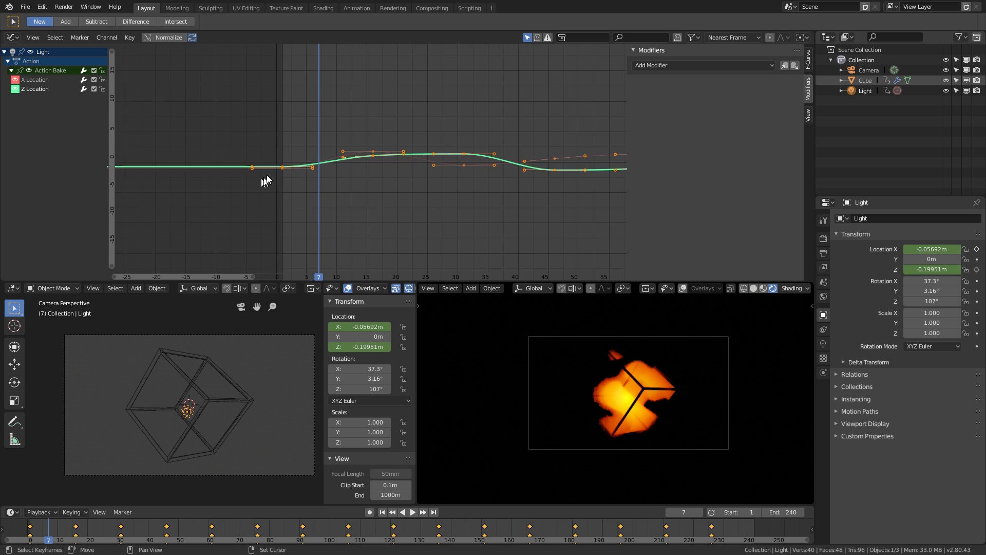
{"action": "scroll", "coordinate": [286, 169], "scroll_direction": "up", "scroll_amount": 4}
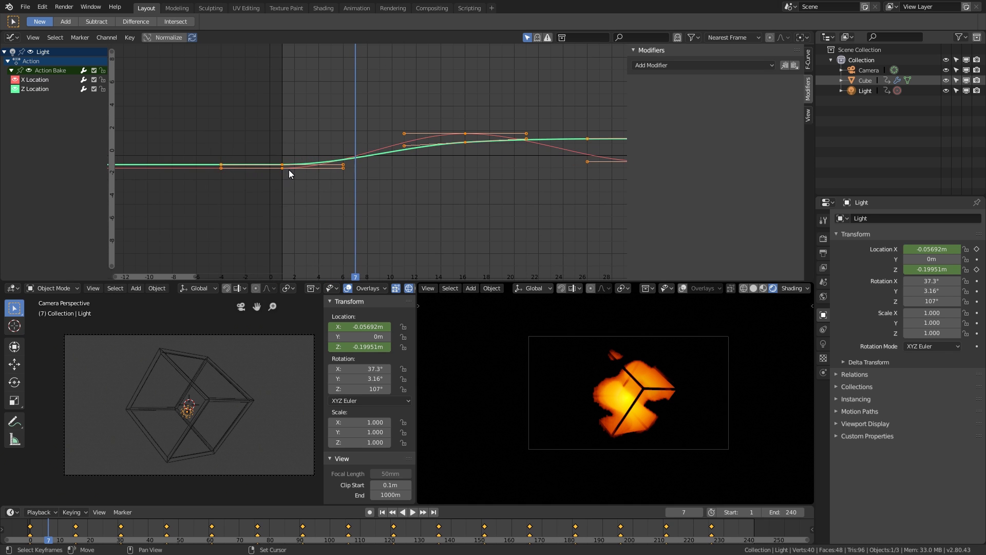
{"action": "key", "text": "alt+a"}
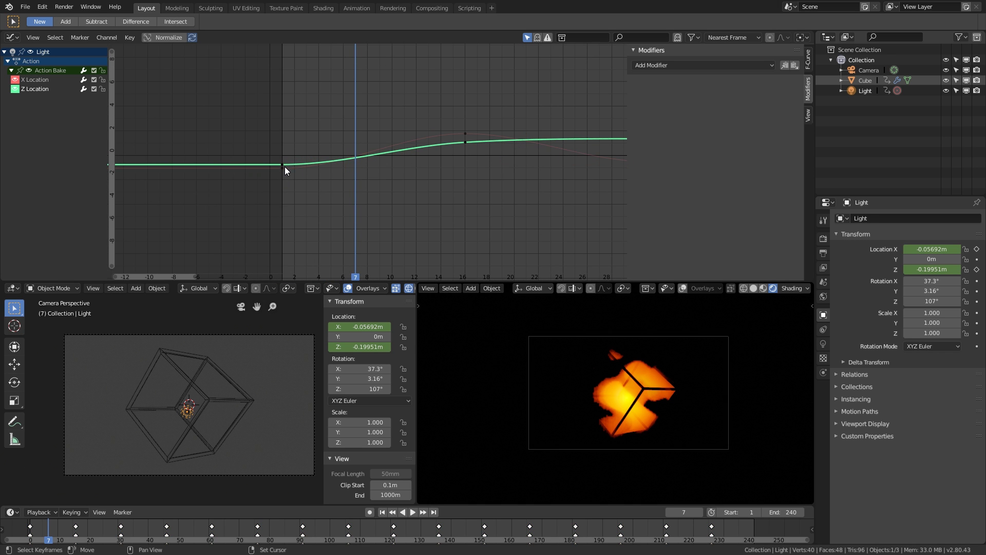
{"action": "key", "text": "c"}
{"action": "left_click", "coordinate": [285, 166]}
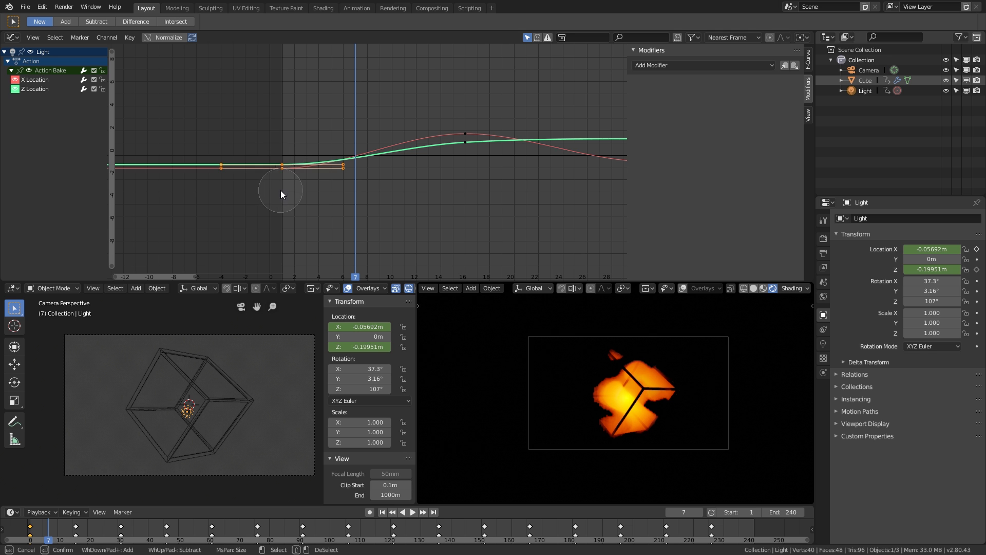
{"action": "key", "text": "Escape"}
{"action": "scroll", "coordinate": [282, 182], "scroll_direction": "down", "scroll_amount": 5}
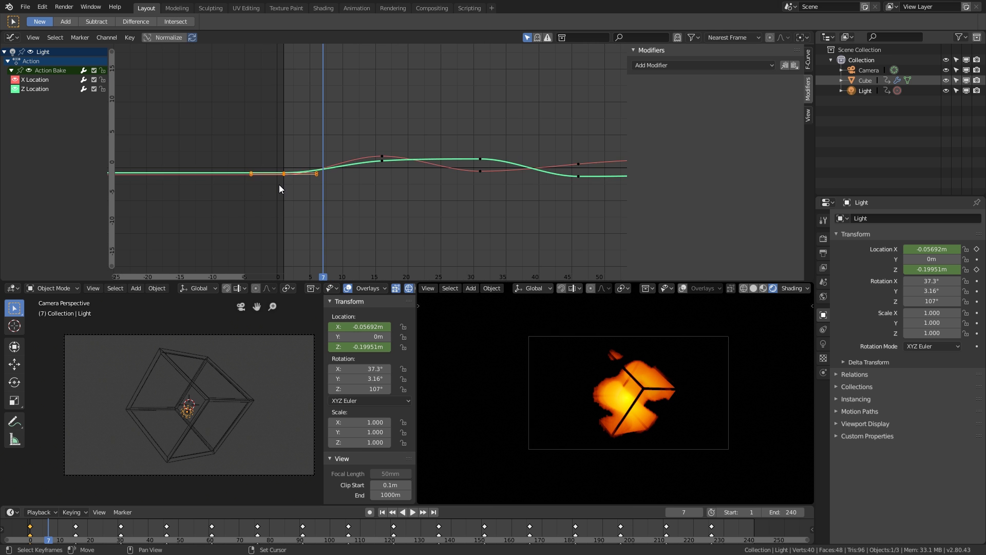
{"action": "scroll", "coordinate": [282, 184], "scroll_direction": "up", "scroll_amount": 7}
{"action": "key", "text": "g"}
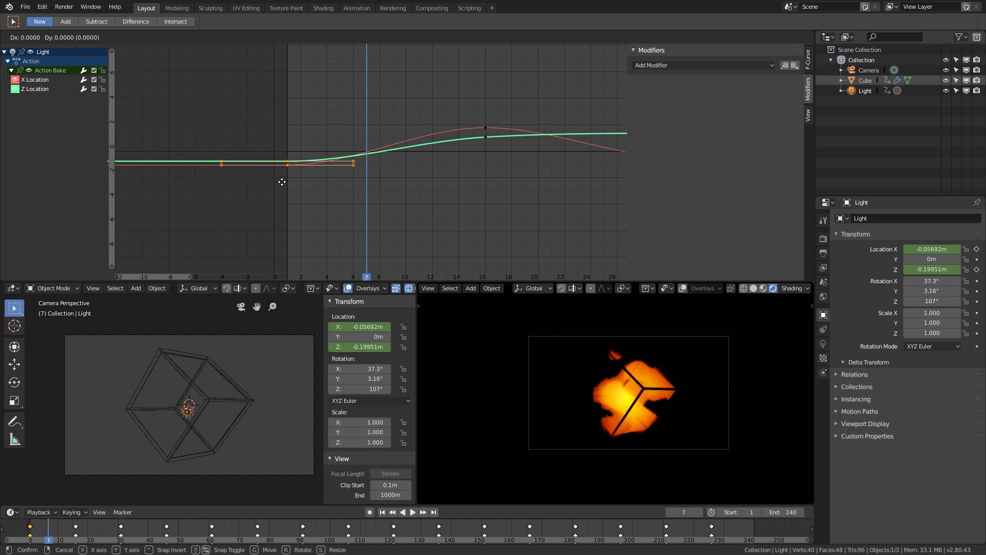
{"action": "key", "text": "x"}
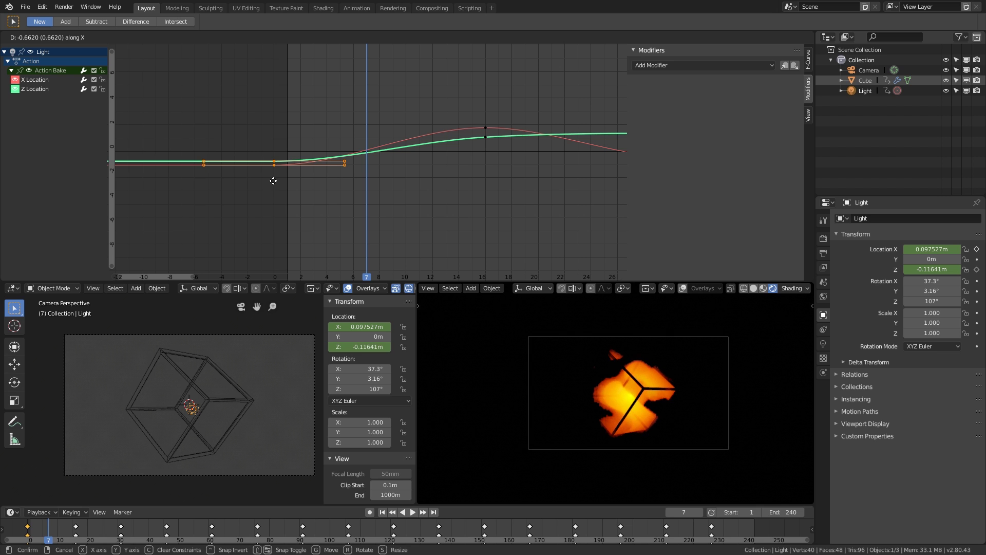
{"action": "left_click", "coordinate": [274, 180]}
Step: Duplicate the selected first keyframes of the X and Z Location curves and place the copies past the end of the animation
{"action": "scroll", "coordinate": [273, 180], "scroll_direction": "down", "scroll_amount": 5}
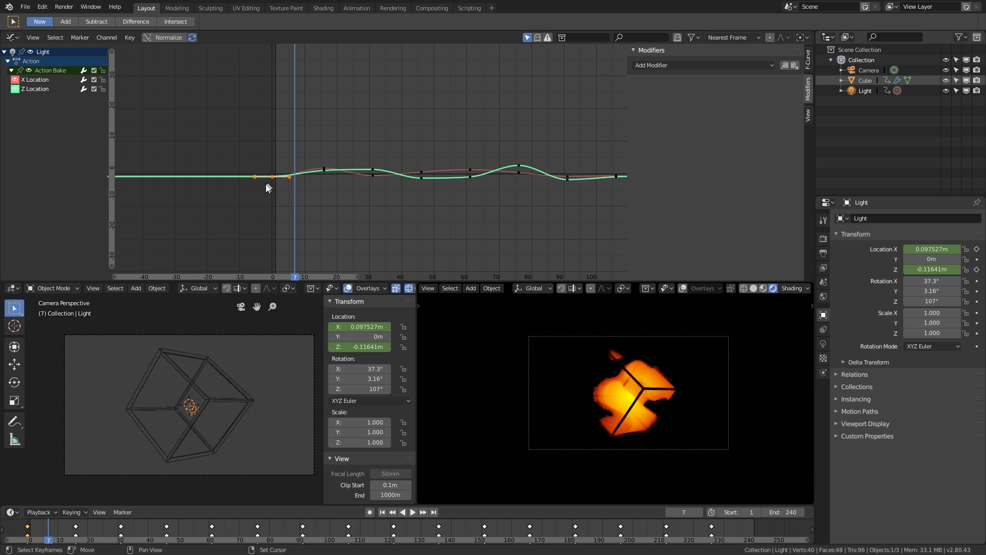
{"action": "scroll", "coordinate": [281, 202], "scroll_direction": "down", "scroll_amount": 4}
{"action": "middle_click_drag", "start_coordinate": [381, 214], "coordinate": [236, 190]}
{"action": "scroll", "coordinate": [283, 205], "scroll_direction": "down", "scroll_amount": 12}
{"action": "scroll", "coordinate": [279, 213], "scroll_direction": "up", "scroll_amount": 3}
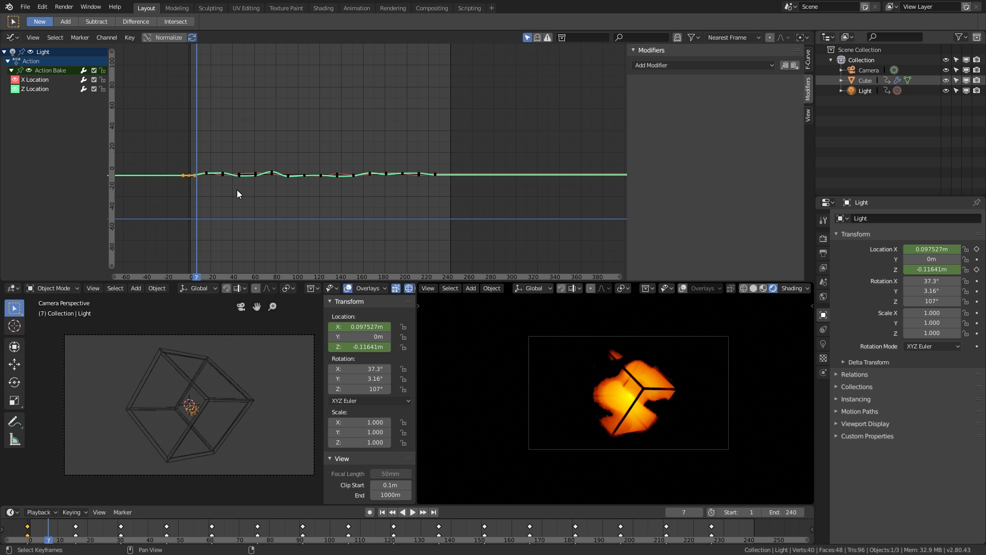
{"action": "key", "text": "g"}
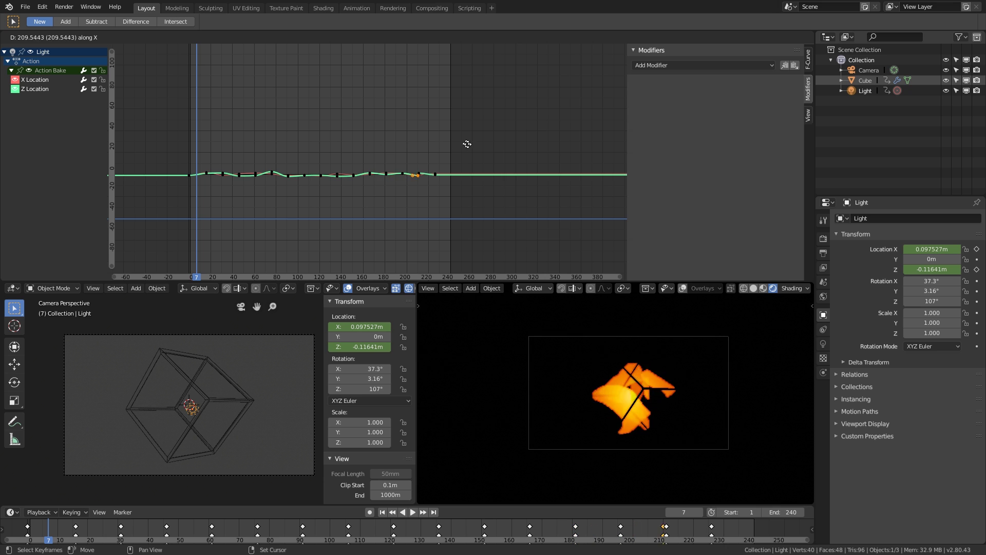
{"action": "left_click", "coordinate": [511, 146]}
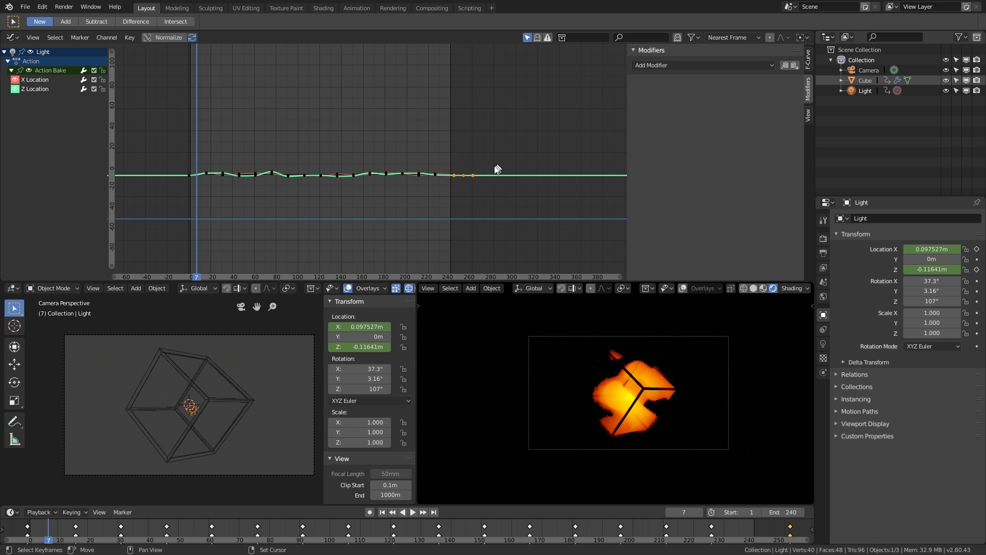
Step: Move the duplicated X and Z Location keyframes along the time axis to frame 240
{"action": "scroll", "coordinate": [470, 171], "scroll_direction": "up", "scroll_amount": 20}
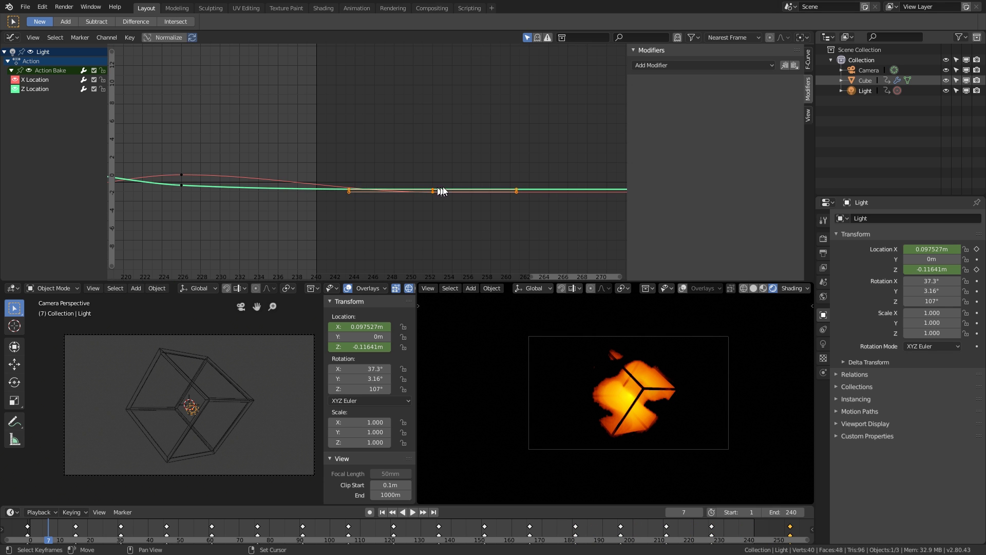
{"action": "scroll", "coordinate": [444, 190], "scroll_direction": "up", "scroll_amount": 1}
{"action": "key", "text": "g"}
{"action": "key", "text": "x"}
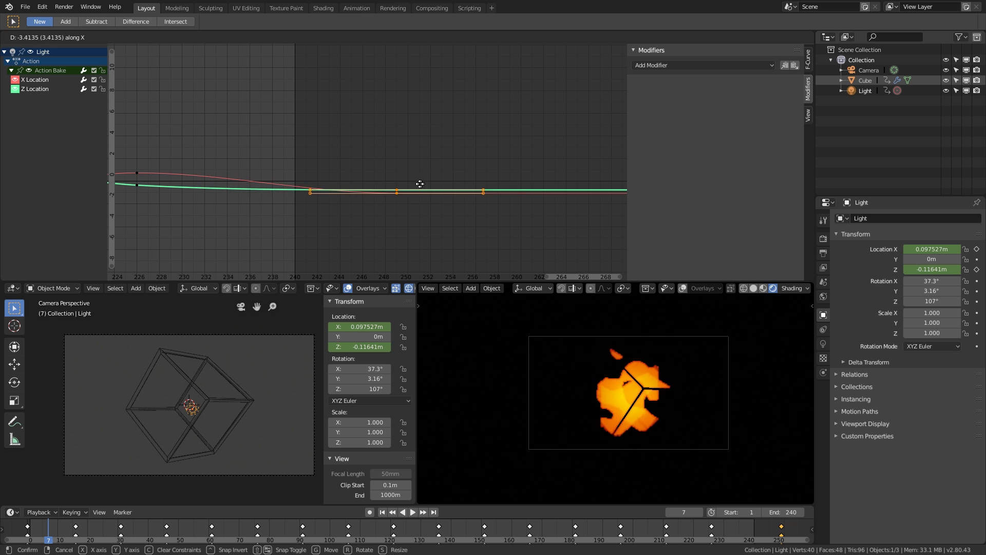
{"action": "left_click", "coordinate": [330, 190]}
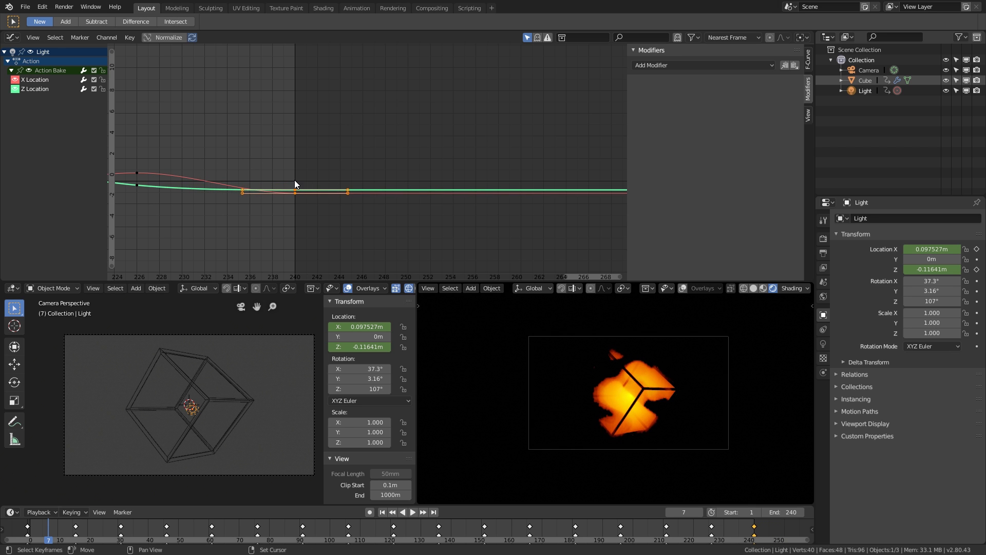
Step: Compare the light's position and the rendered cube at frame 240 and frame 0
{"action": "right_click", "coordinate": [295, 178]}
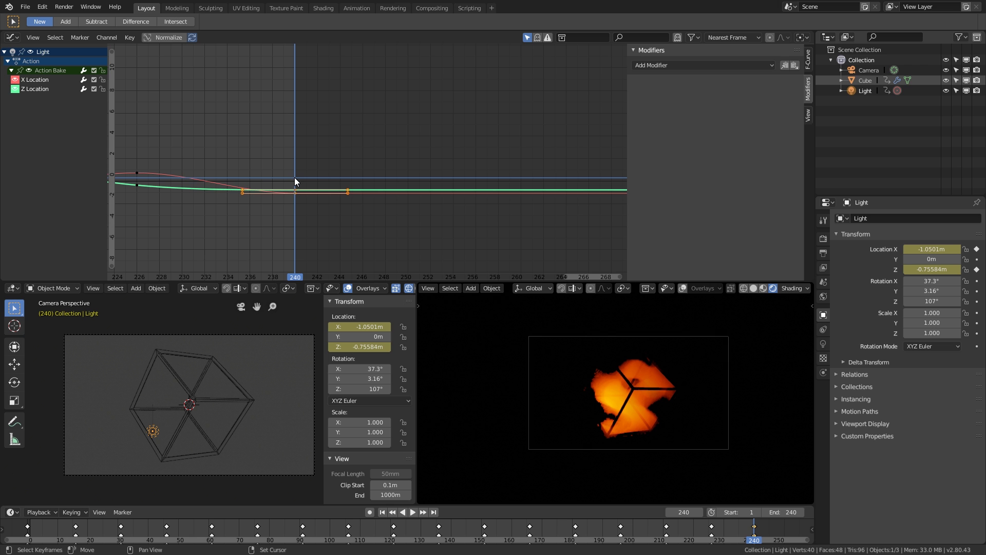
{"action": "scroll", "coordinate": [294, 177], "scroll_direction": "down", "scroll_amount": 16}
{"action": "middle_click_drag", "start_coordinate": [177, 193], "coordinate": [446, 181]}
{"action": "scroll", "coordinate": [362, 169], "scroll_direction": "up", "scroll_amount": 13}
{"action": "right_click", "coordinate": [363, 170]}
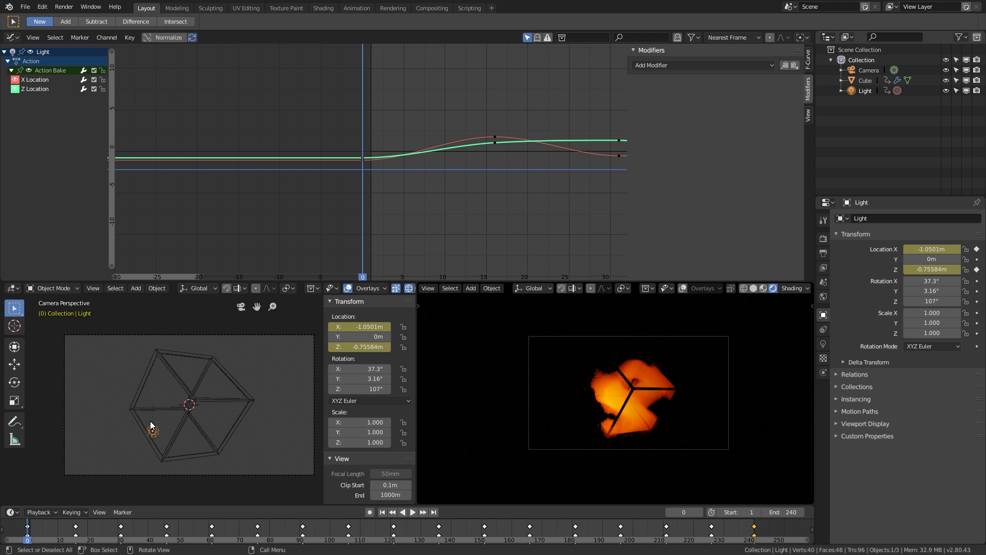
{"action": "scroll", "coordinate": [150, 420], "scroll_direction": "down", "scroll_amount": 2}
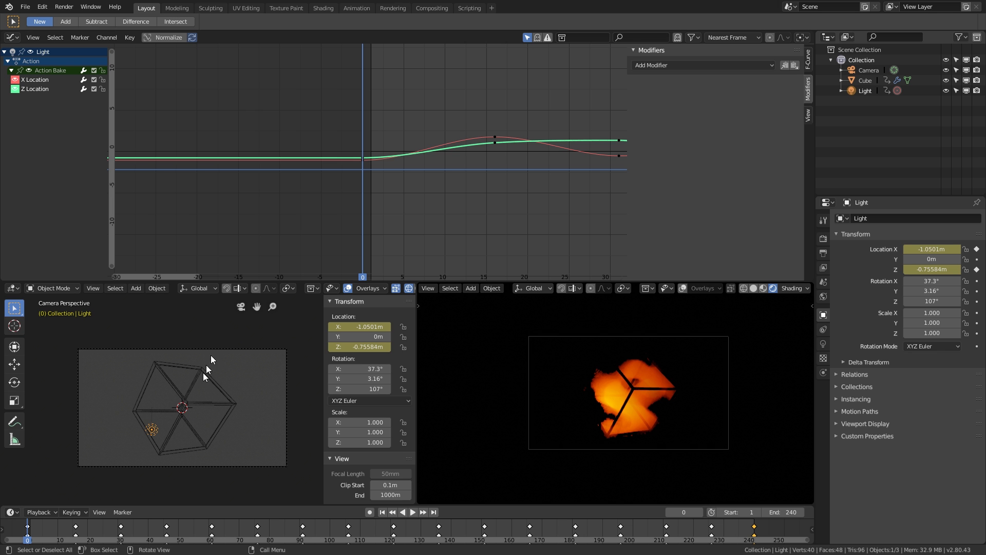
{"action": "scroll", "coordinate": [344, 199], "scroll_direction": "down", "scroll_amount": 5}
{"action": "scroll", "coordinate": [358, 223], "scroll_direction": "down", "scroll_amount": 2}
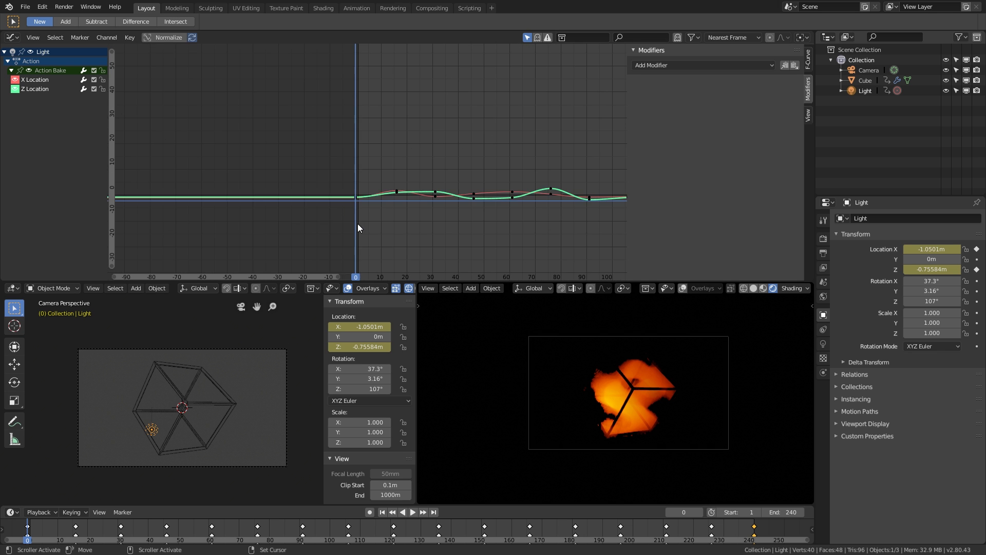
Step: Scrub to frame 173 and play the animation, jumping near its end to check the loop transition
{"action": "scroll", "coordinate": [357, 224], "scroll_direction": "down", "scroll_amount": 6}
{"action": "middle_click_drag", "start_coordinate": [442, 232], "coordinate": [341, 228]}
{"action": "scroll", "coordinate": [304, 223], "scroll_direction": "down", "scroll_amount": 3}
{"action": "right_click_drag", "start_coordinate": [304, 223], "coordinate": [442, 228]}
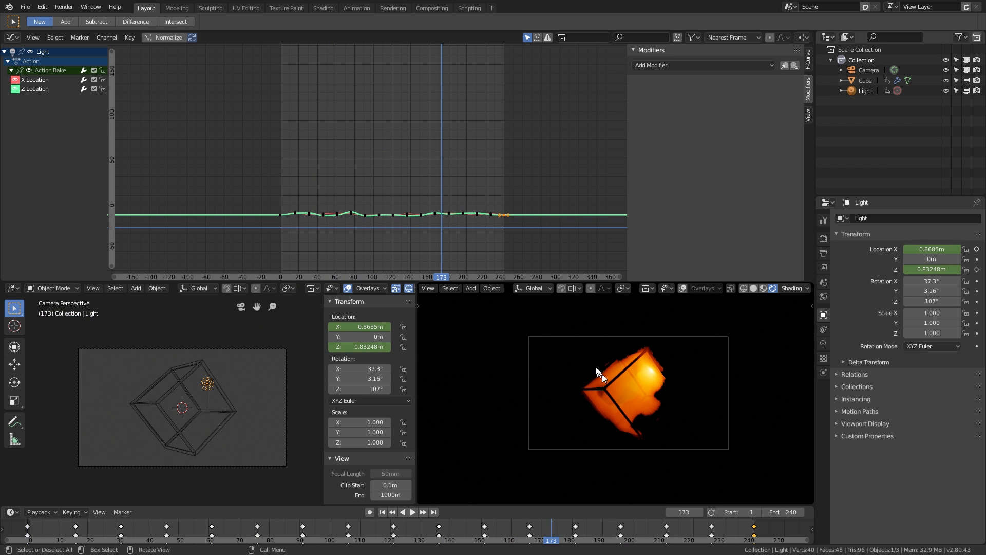
{"action": "key", "text": "space"}
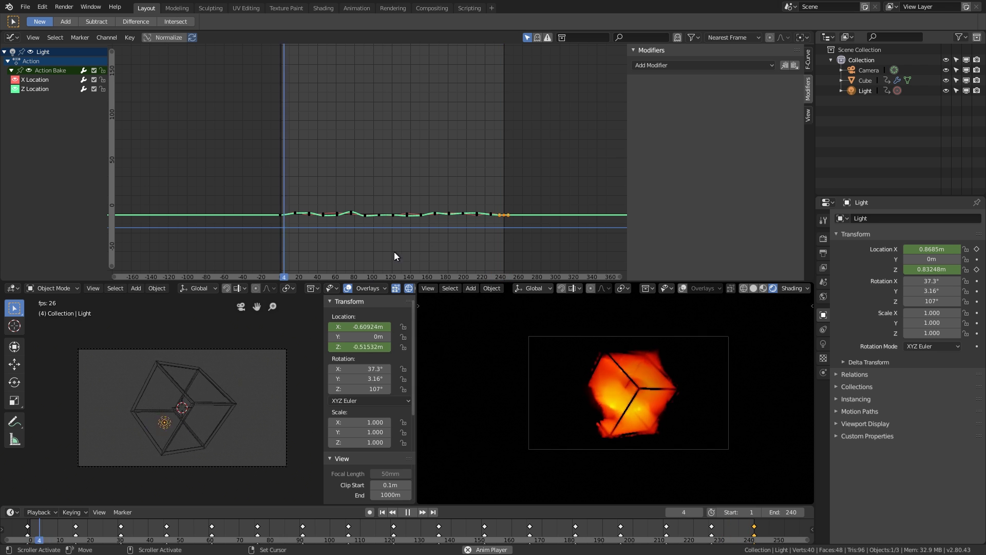
{"action": "right_click", "coordinate": [489, 226]}
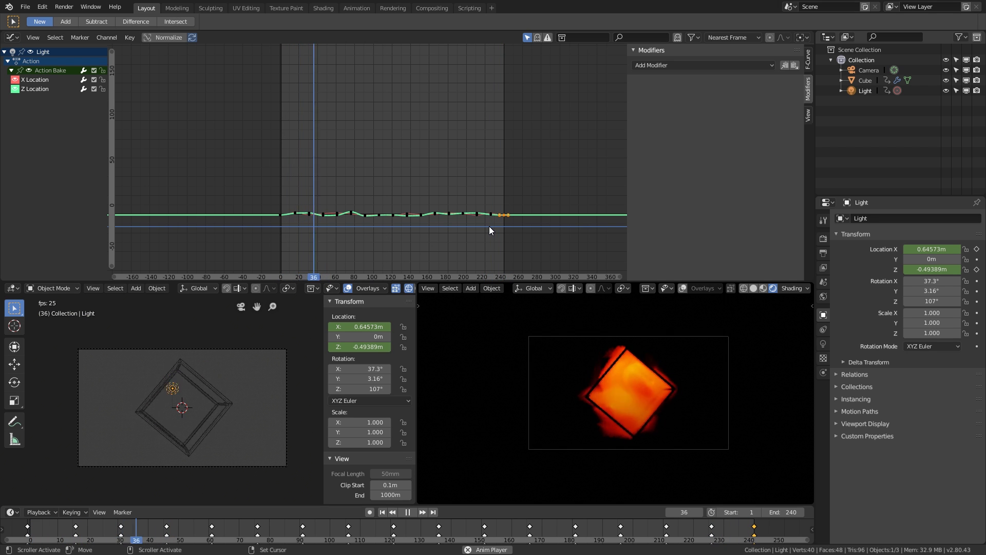
{"action": "right_click", "coordinate": [489, 226]}
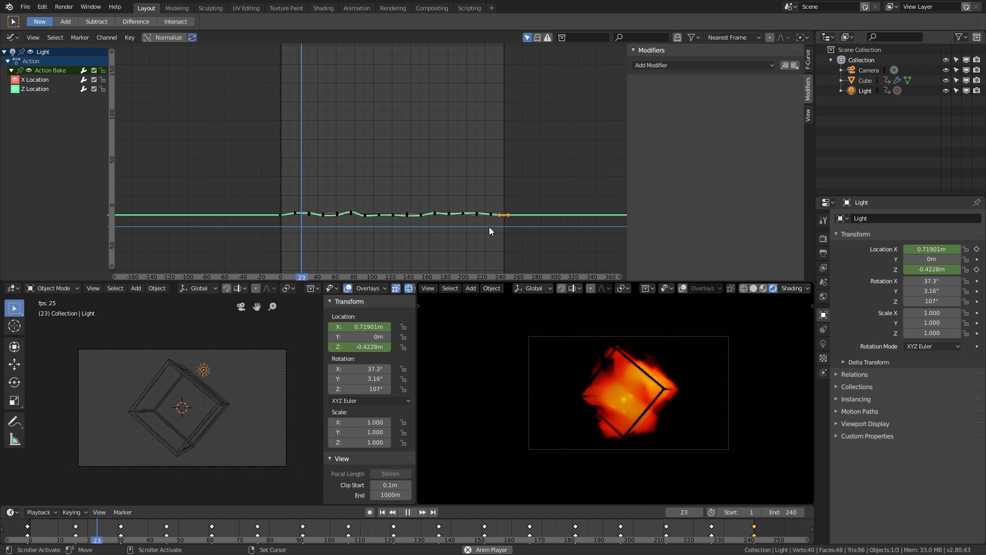
{"action": "right_click", "coordinate": [489, 226]}
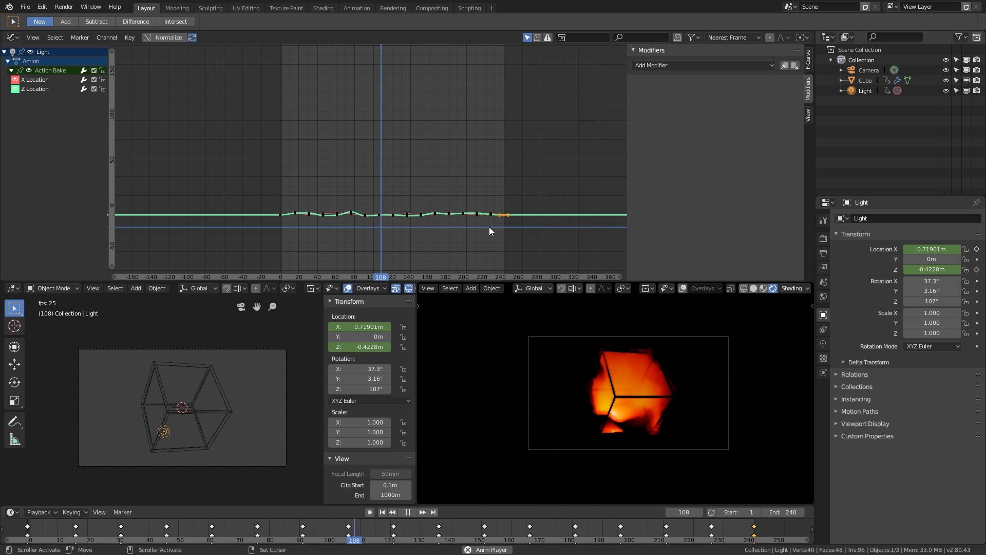
{"action": "key", "text": "space"}
Step: Scrub to frame 172, enable Bloom in the Eevee render settings and expand its options
{"action": "right_click_drag", "start_coordinate": [486, 227], "coordinate": [441, 233]}
{"action": "left_click", "coordinate": [824, 242]}
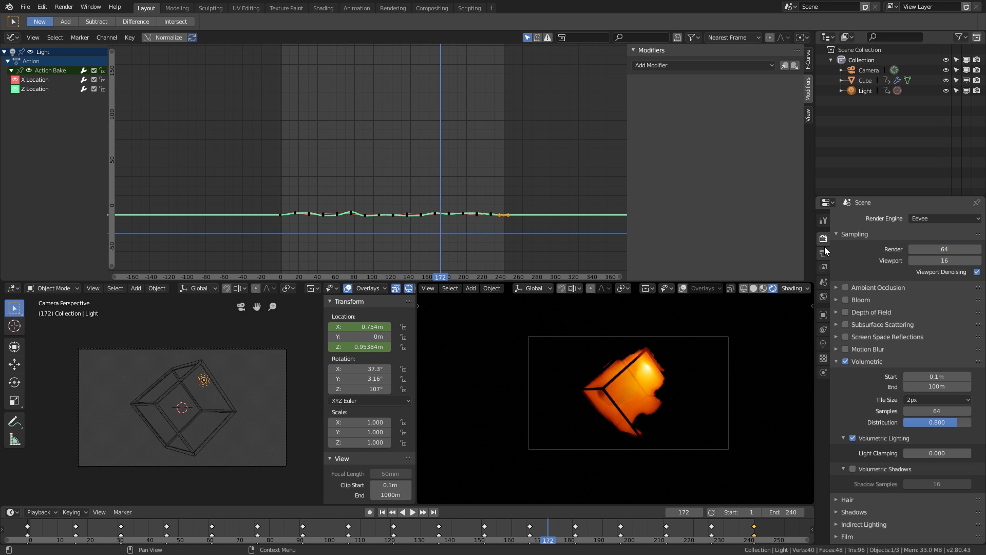
{"action": "left_click", "coordinate": [846, 300]}
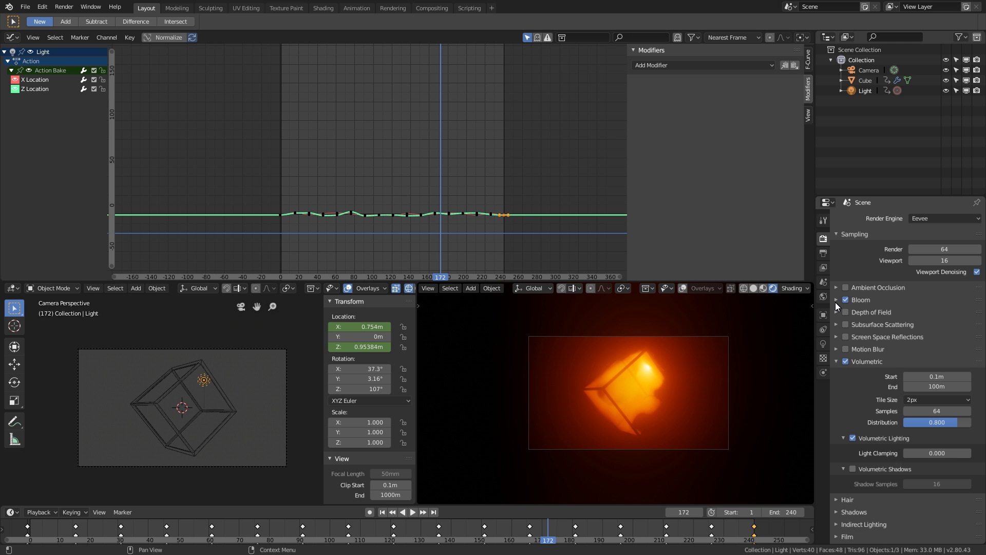
{"action": "left_click", "coordinate": [836, 301]}
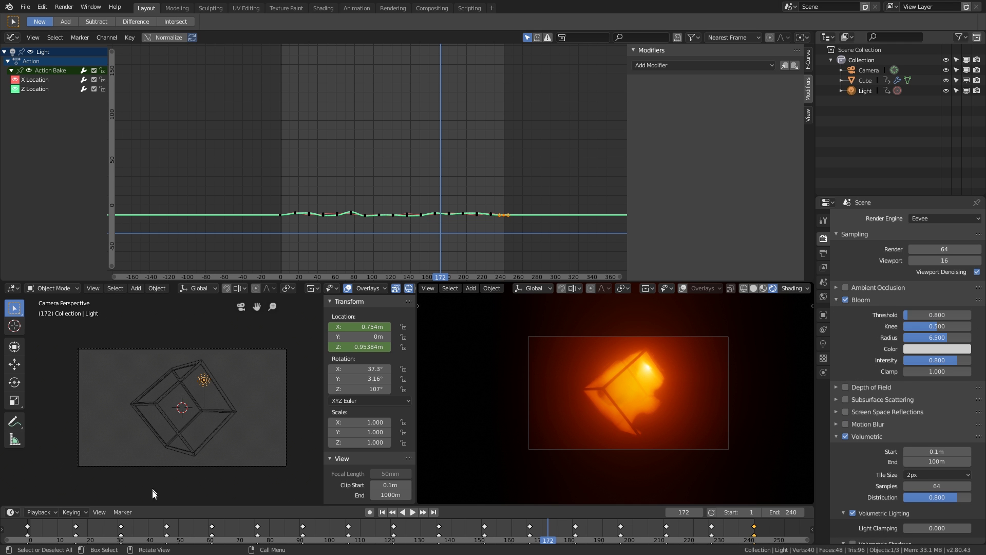
Step: Raise the Bloom threshold to reduce the glow, checking the result at frames 110 and 90
{"action": "right_click_drag", "start_coordinate": [161, 528], "coordinate": [360, 528]}
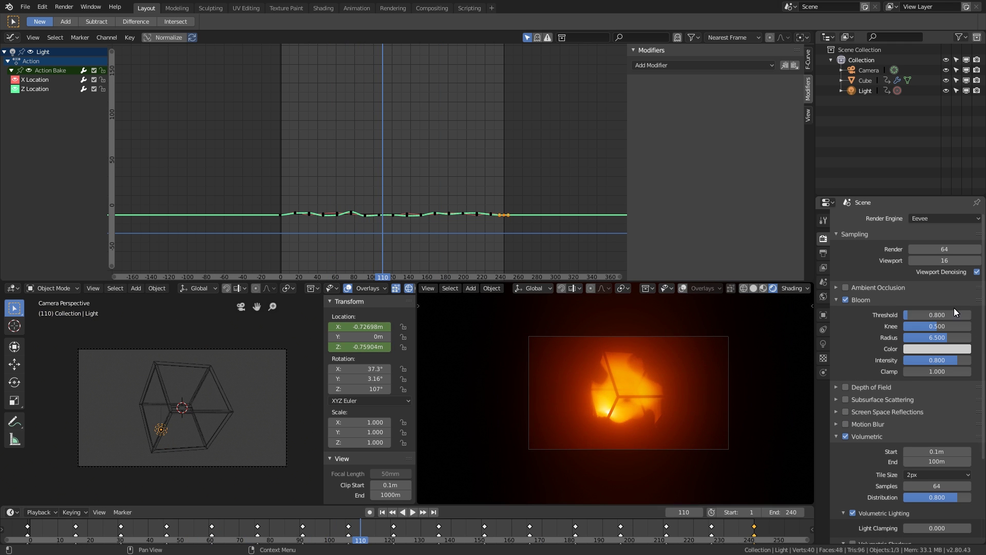
{"action": "left_click_drag", "start_coordinate": [954, 314], "coordinate": [984, 314]}
{"action": "right_click_drag", "start_coordinate": [174, 527], "coordinate": [300, 525]}
Step: Show the output settings, then scrub between frames 0 and 240 and play across the loop point to check the finished animation
{"action": "left_click", "coordinate": [823, 253]}
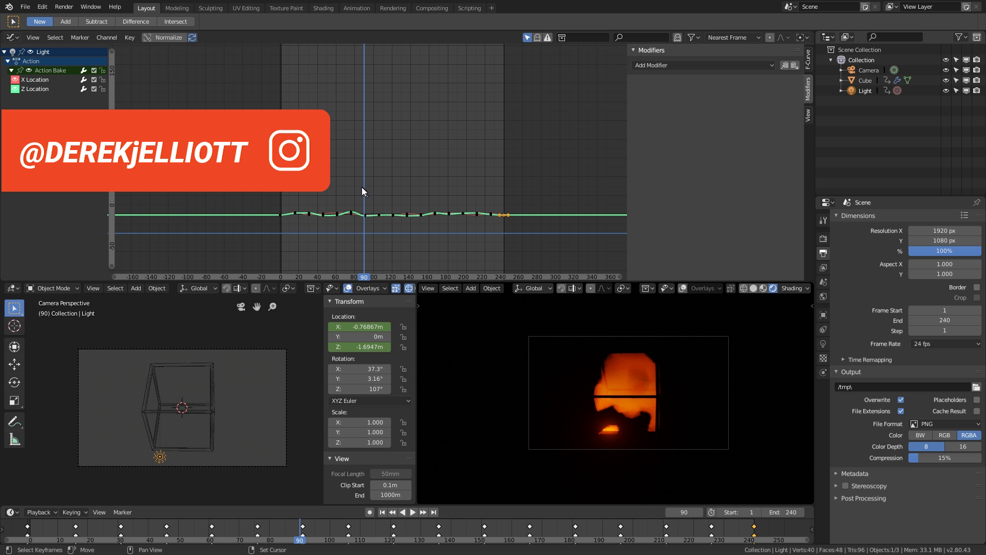
{"action": "right_click_drag", "start_coordinate": [361, 187], "coordinate": [278, 184]}
{"action": "key", "text": "space"}
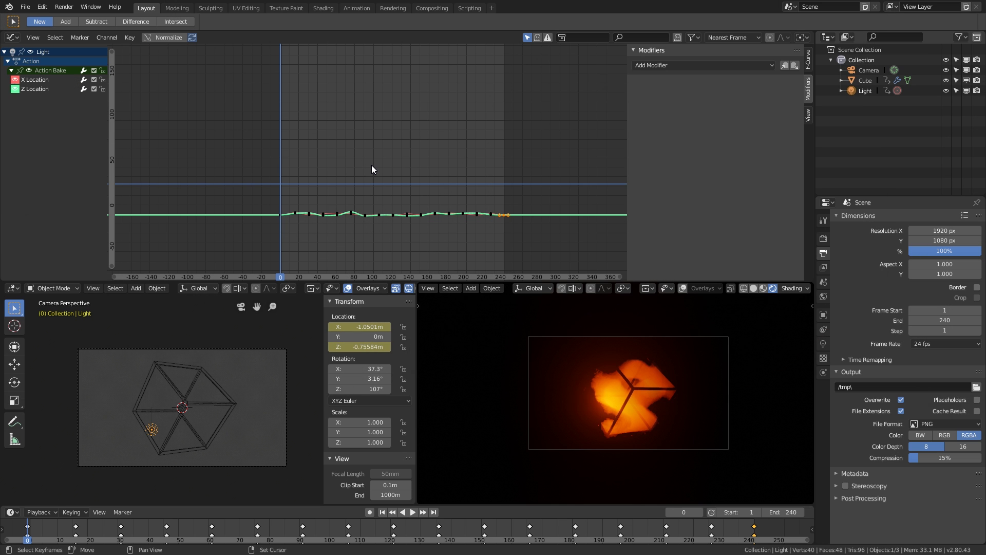
{"action": "right_click_drag", "start_coordinate": [491, 172], "coordinate": [504, 167]}
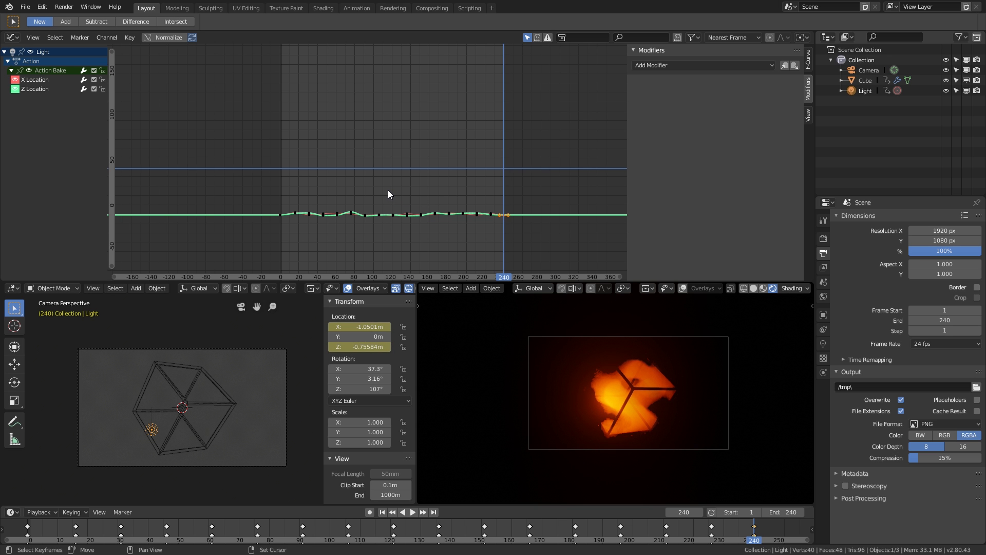
{"action": "right_click_drag", "start_coordinate": [387, 190], "coordinate": [496, 168]}
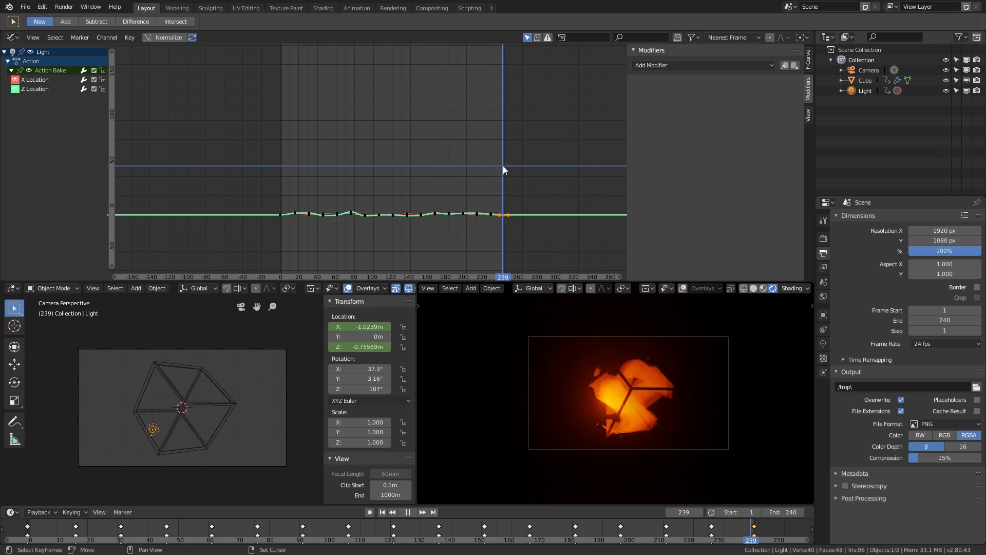